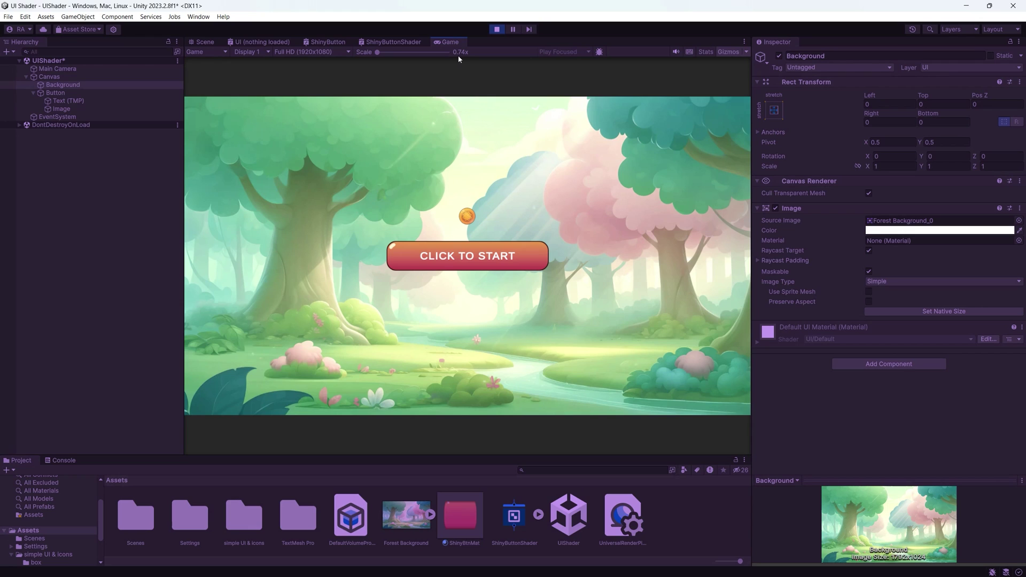
double_click(451, 41)
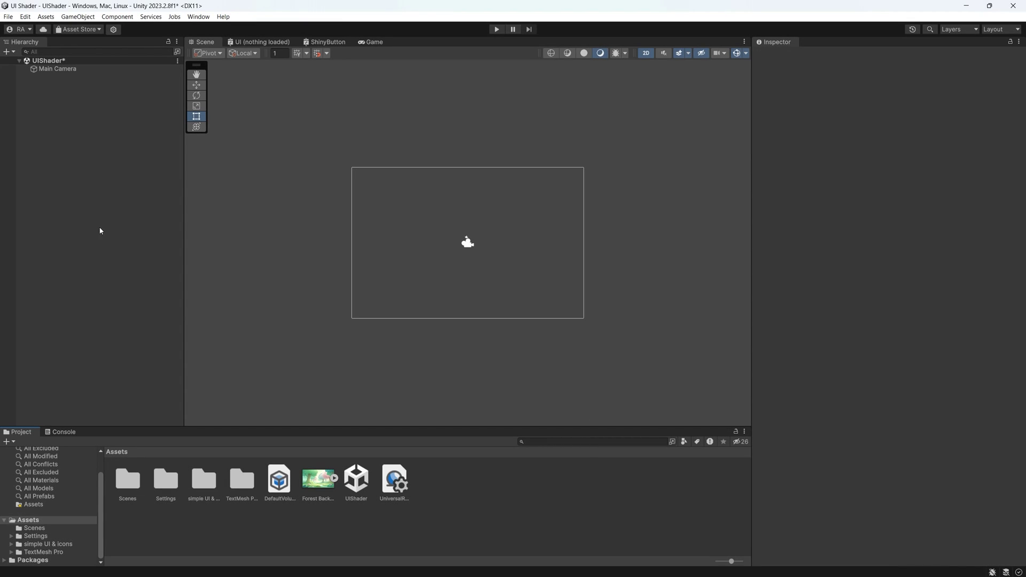
Step: Create a UI Image in the scene hierarchy and name it Background
right_click(62, 104)
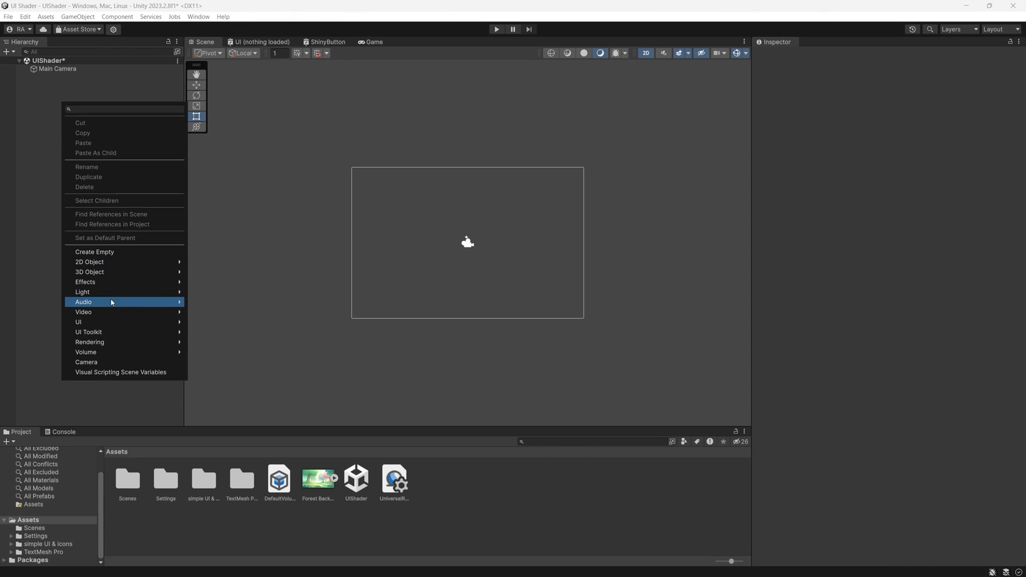
mouse_move(113, 315)
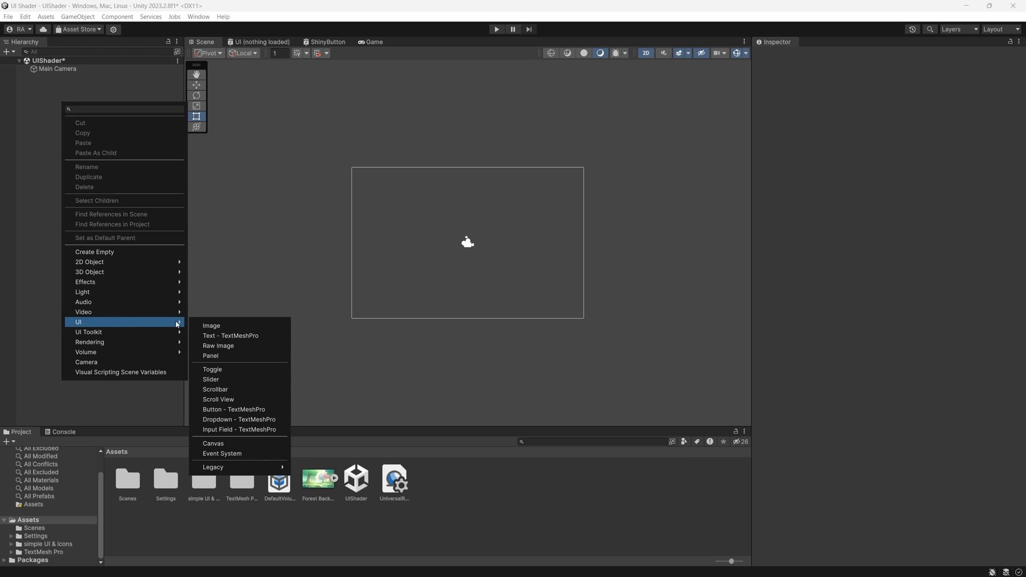
click(208, 326)
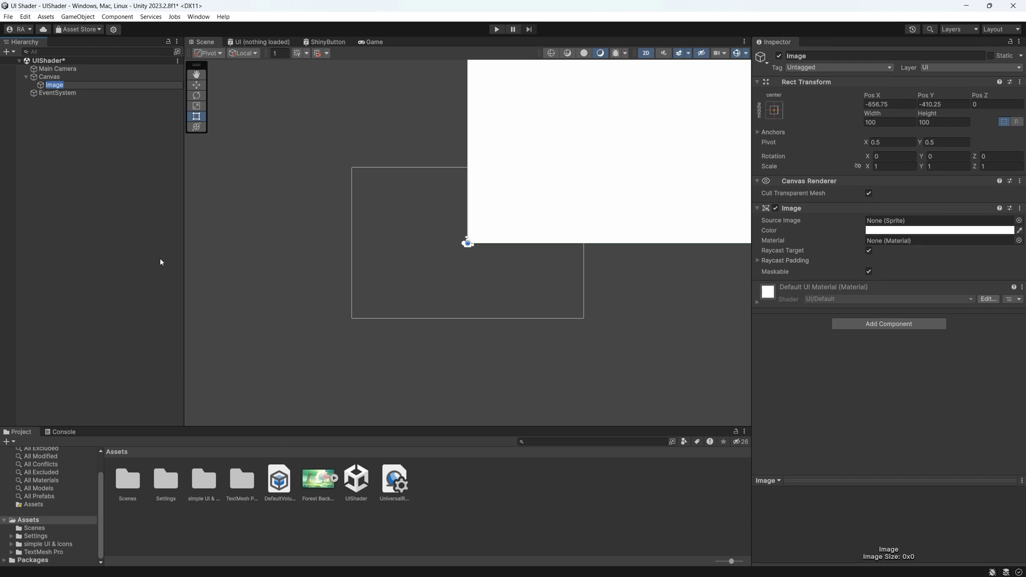
text(Background)
key(Return)
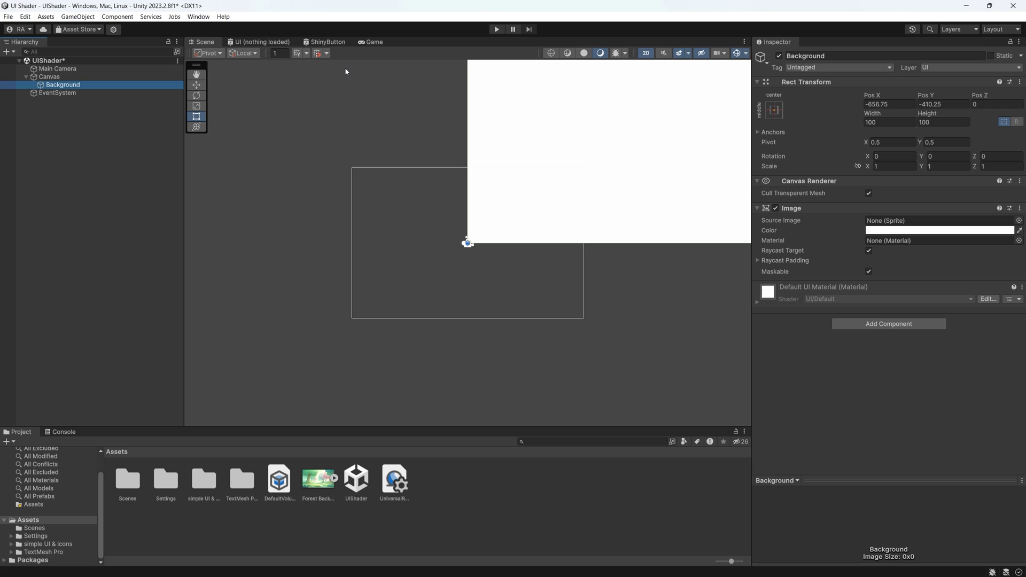
Step: Dock the Game view beneath the Scene view and enlarge it to more than half of the shared height
drag(374, 42, 619, 209)
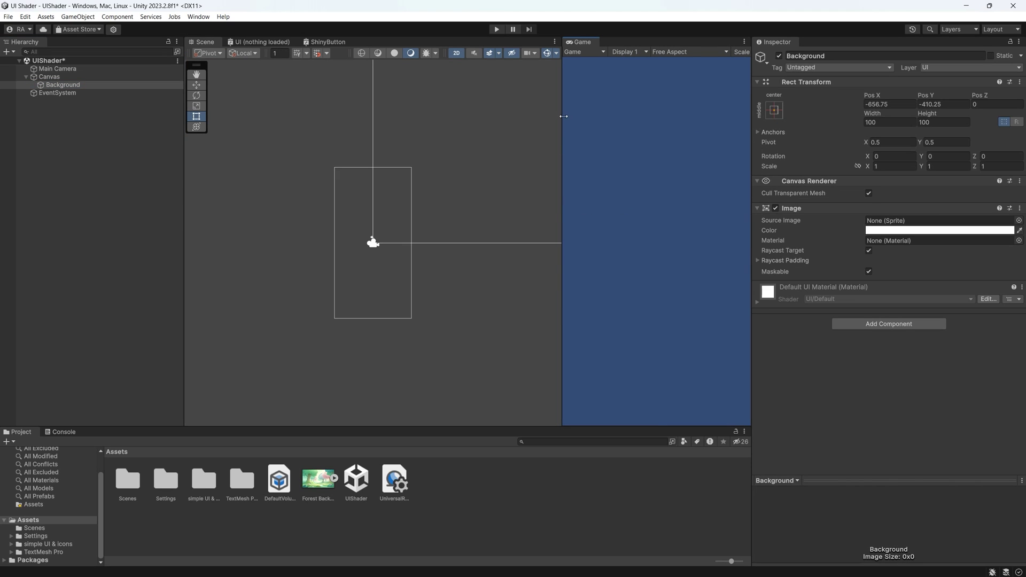
drag(583, 42, 435, 369)
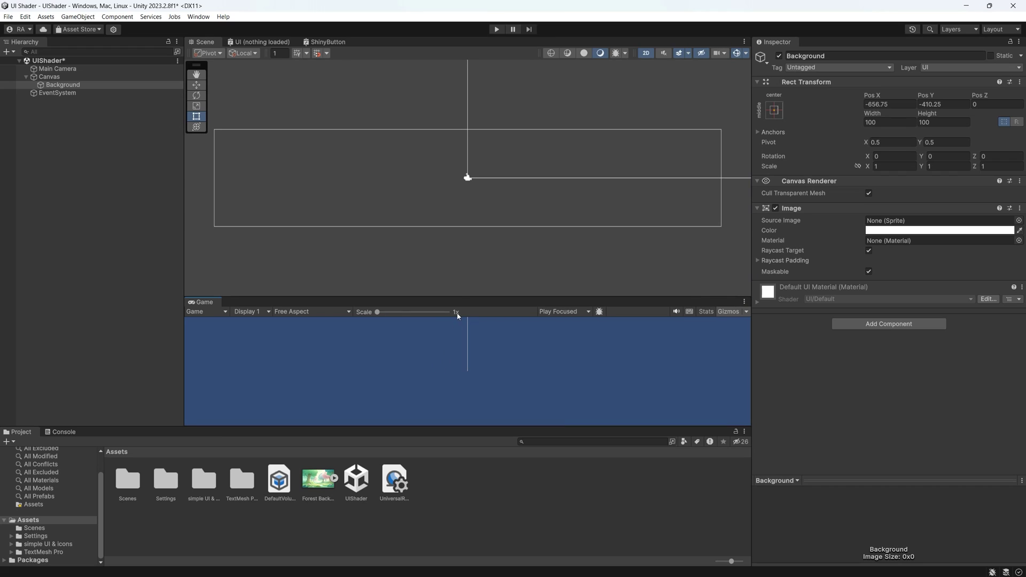
drag(465, 296, 472, 220)
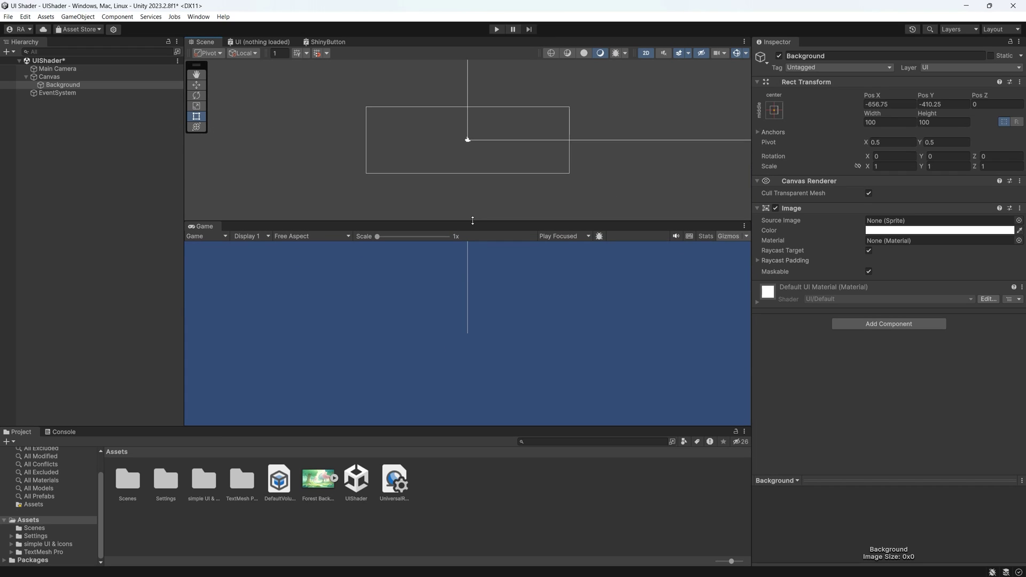
Step: Stretch the Background image across the whole canvas with the full-stretch anchor preset, setting its position as well
click(80, 149)
click(77, 86)
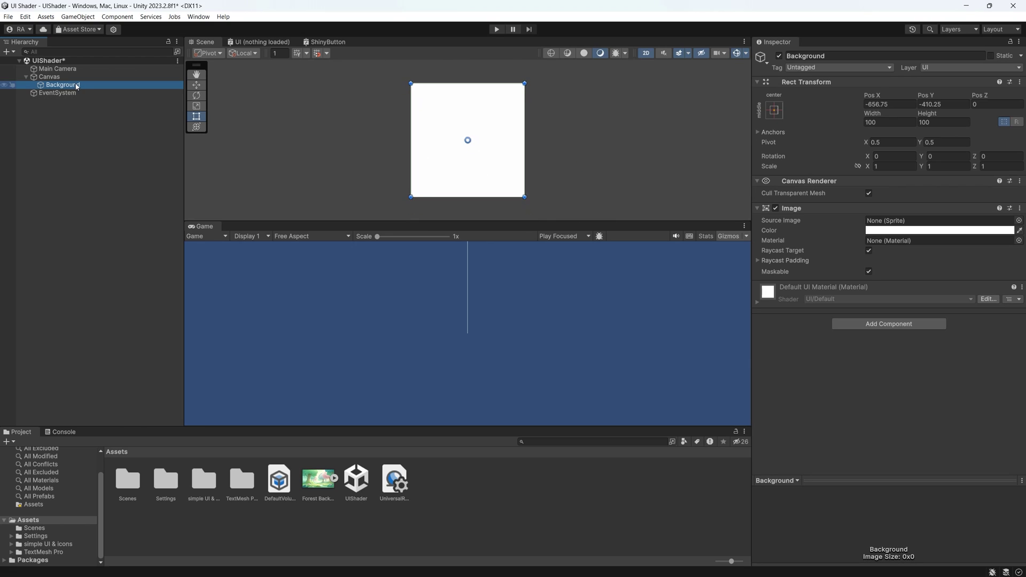
click(774, 110)
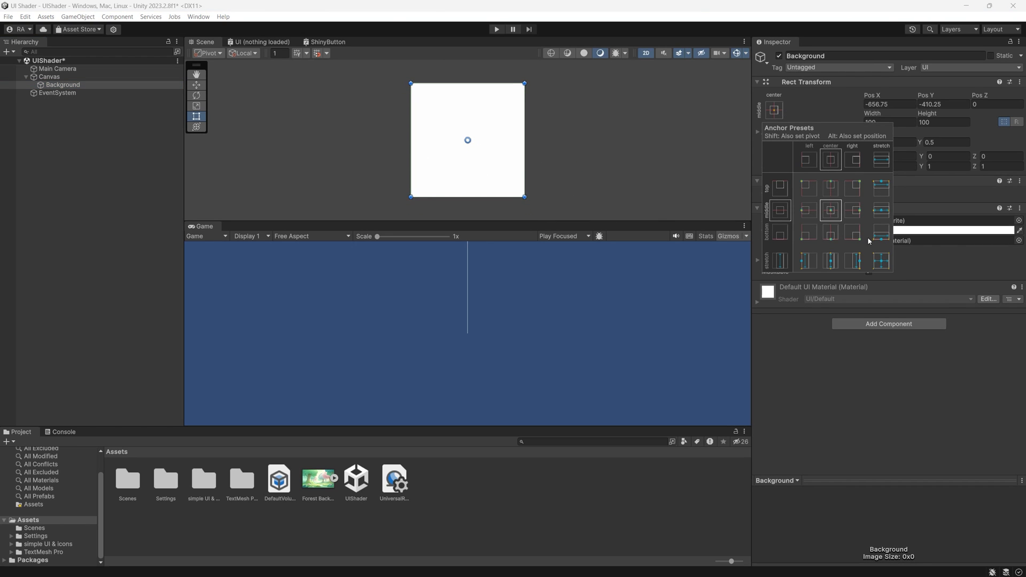
alt+click(881, 260)
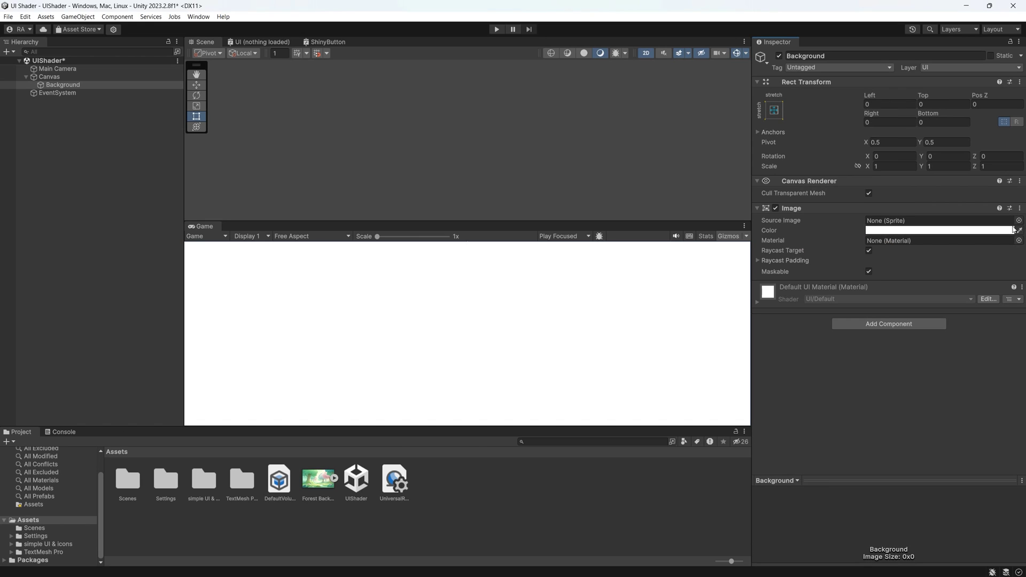
Step: Assign the Forest Background sprite to the Background image and set the Game view resolution to Full HD (1920x1080)
drag(317, 478, 903, 223)
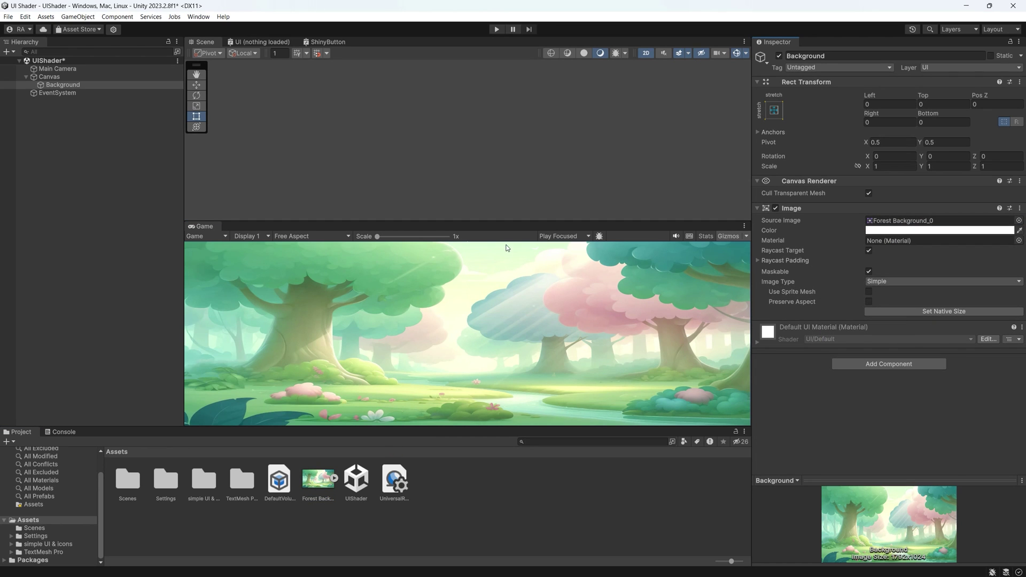
click(309, 235)
click(309, 298)
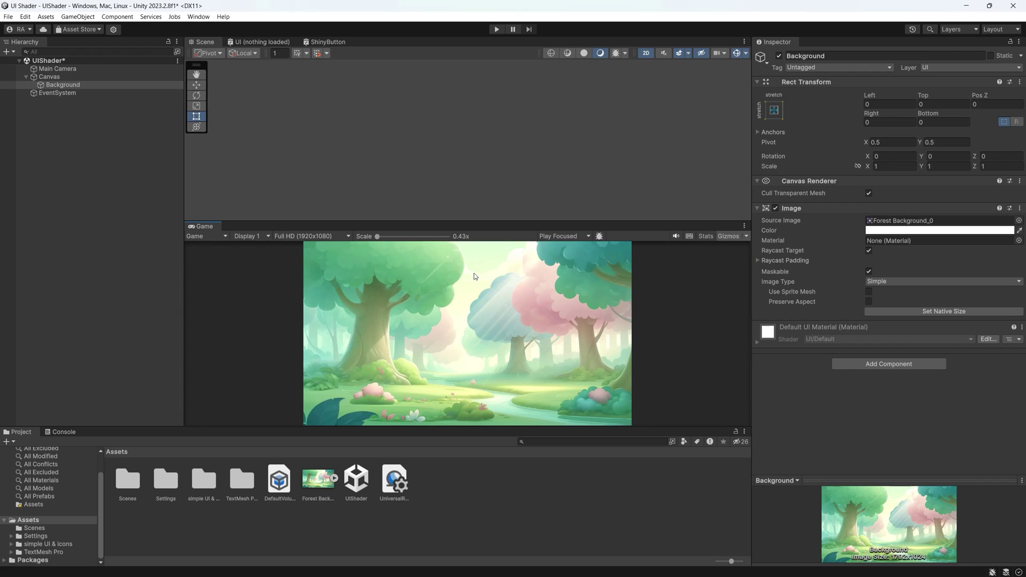
Step: Look up the Simple UI & icons package in the Package Manager and view its preview images
click(47, 77)
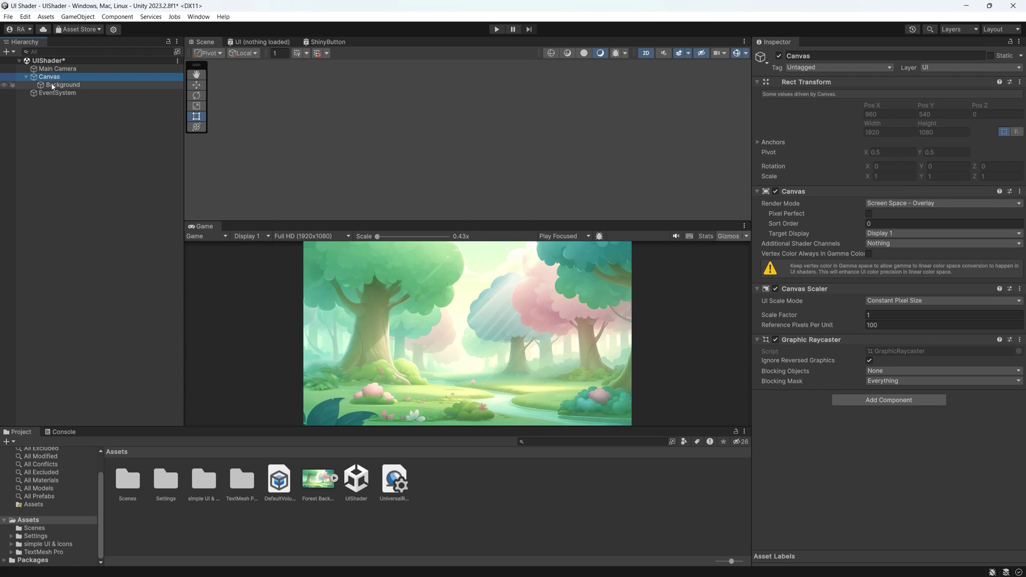
click(198, 16)
click(229, 132)
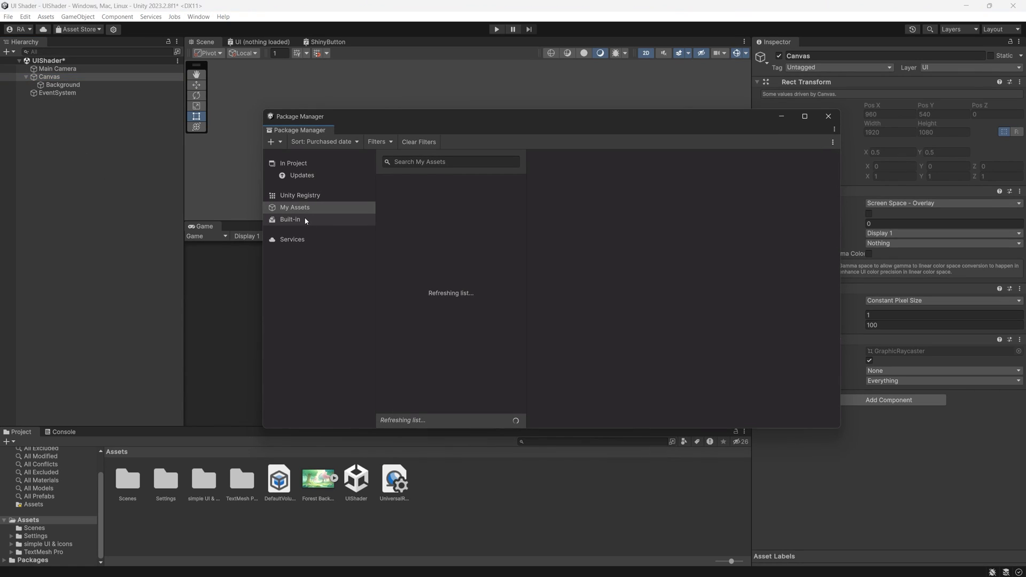
click(344, 163)
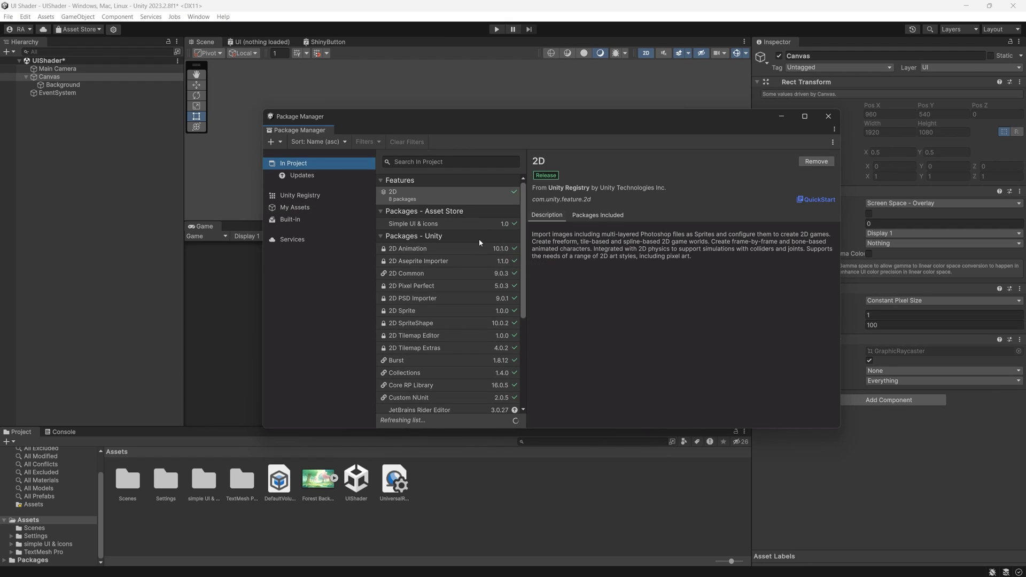
click(457, 224)
click(666, 211)
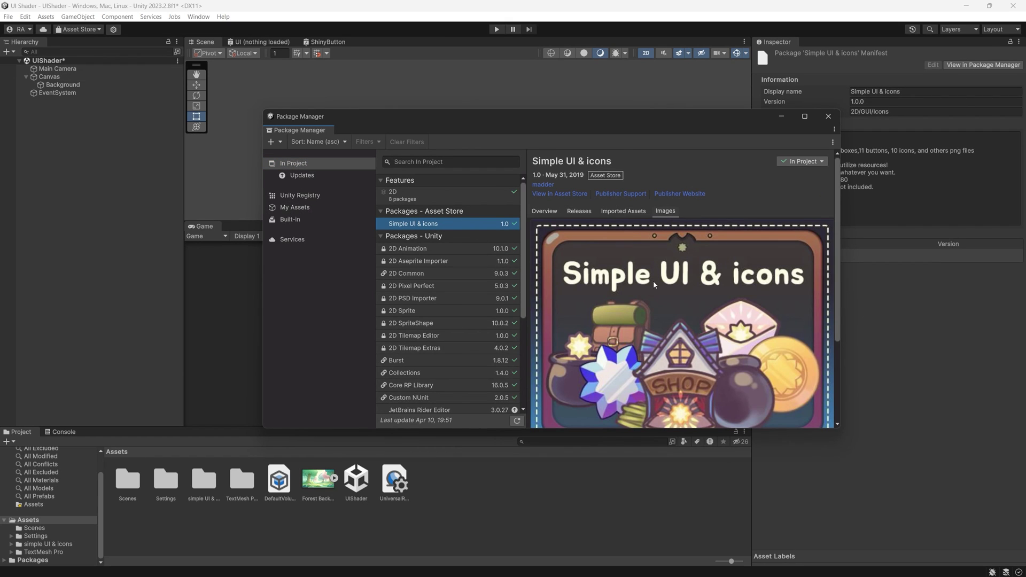
scroll(694, 299, down, 1)
scroll(724, 316, up, 1)
click(828, 116)
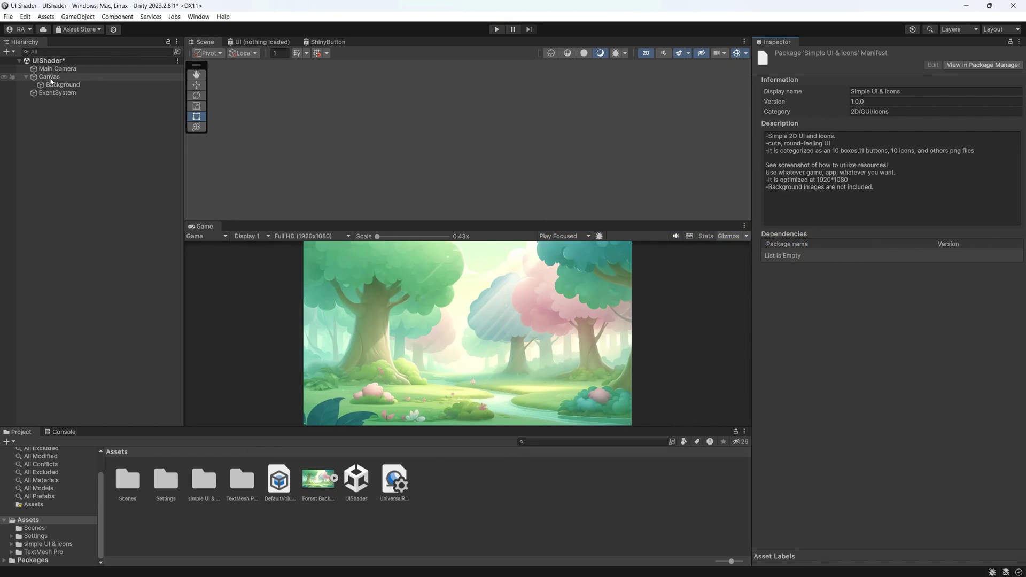
Step: Add a TextMeshPro button to the Canvas, keep its default name and frame it in the Scene view
click(51, 83)
right_click(51, 77)
mouse_move(160, 321)
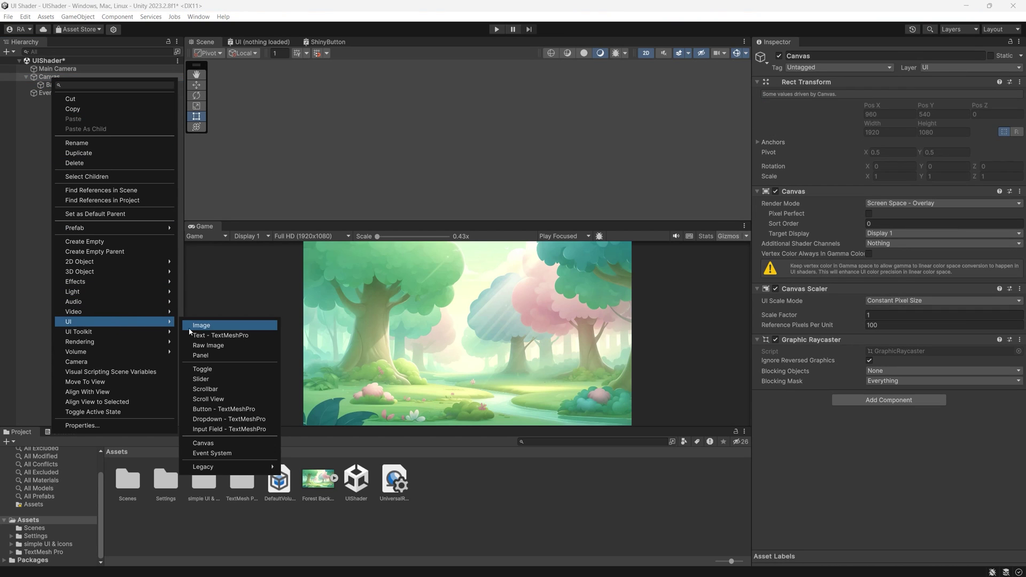
click(225, 409)
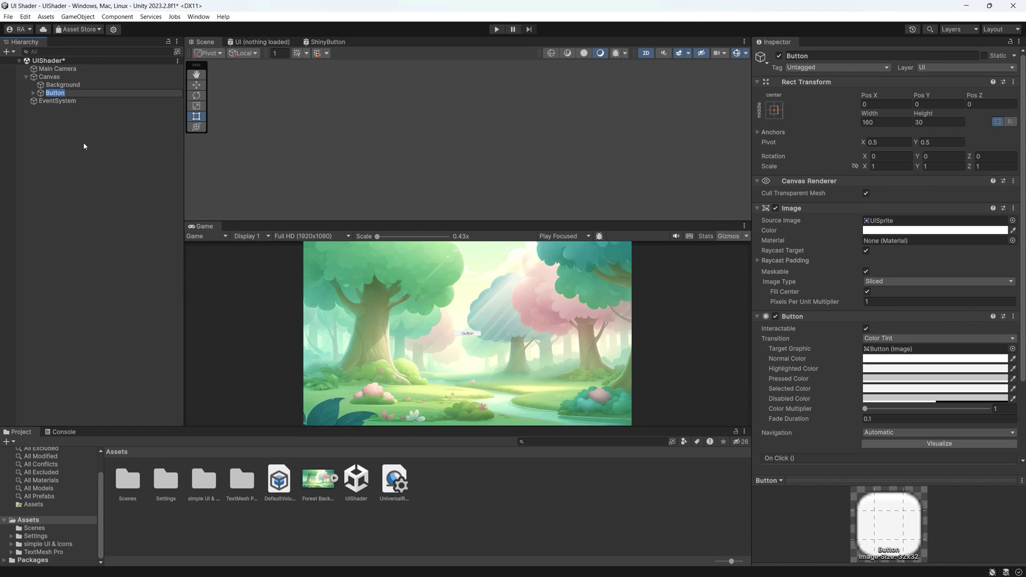
key(Return)
double_click(52, 93)
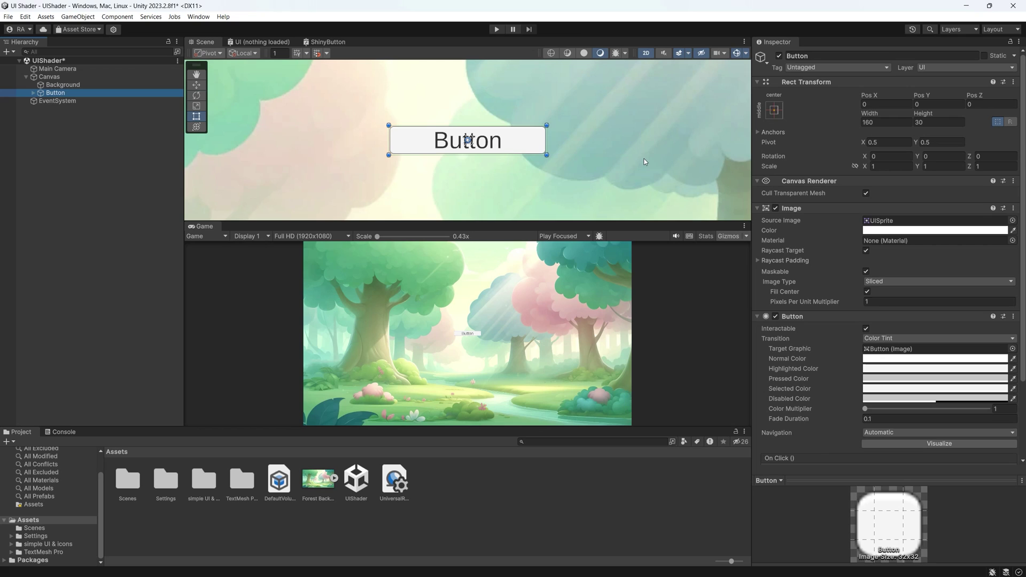
Step: Use the box_map name sprite as the button's source image and set the button to its native size
drag(546, 429, 546, 458)
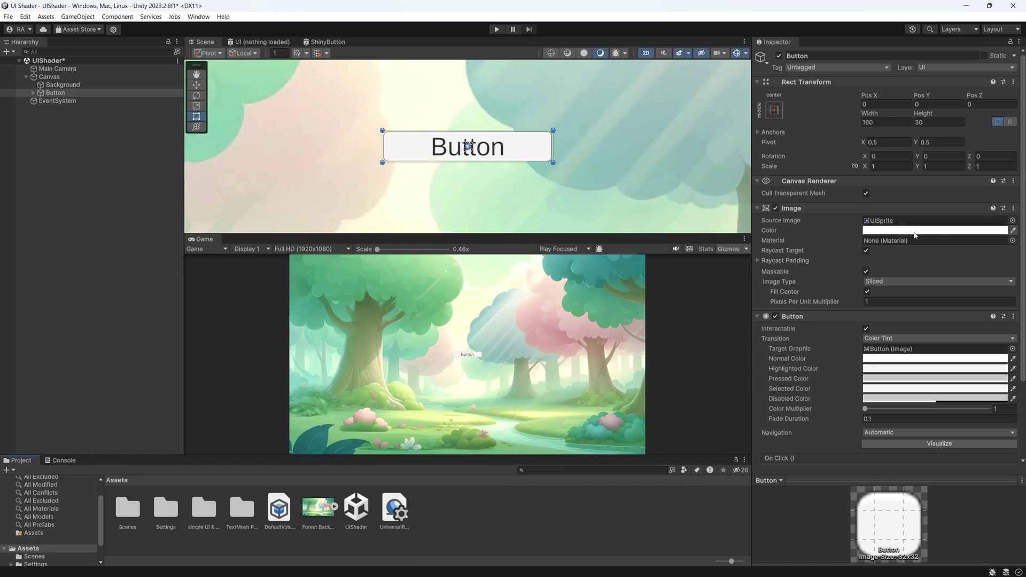
click(1012, 220)
scroll(947, 353, up, 10)
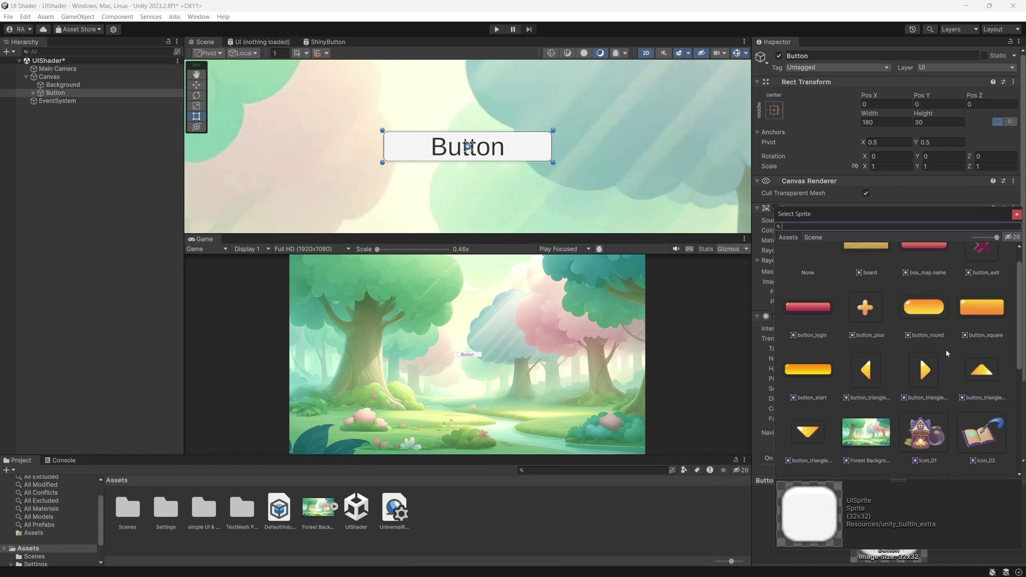
click(807, 335)
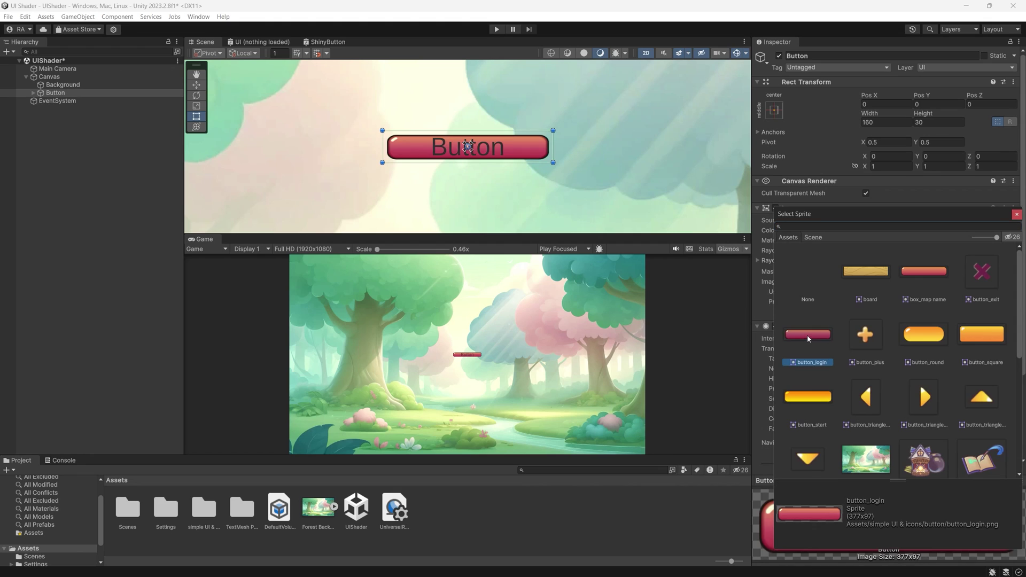
click(924, 273)
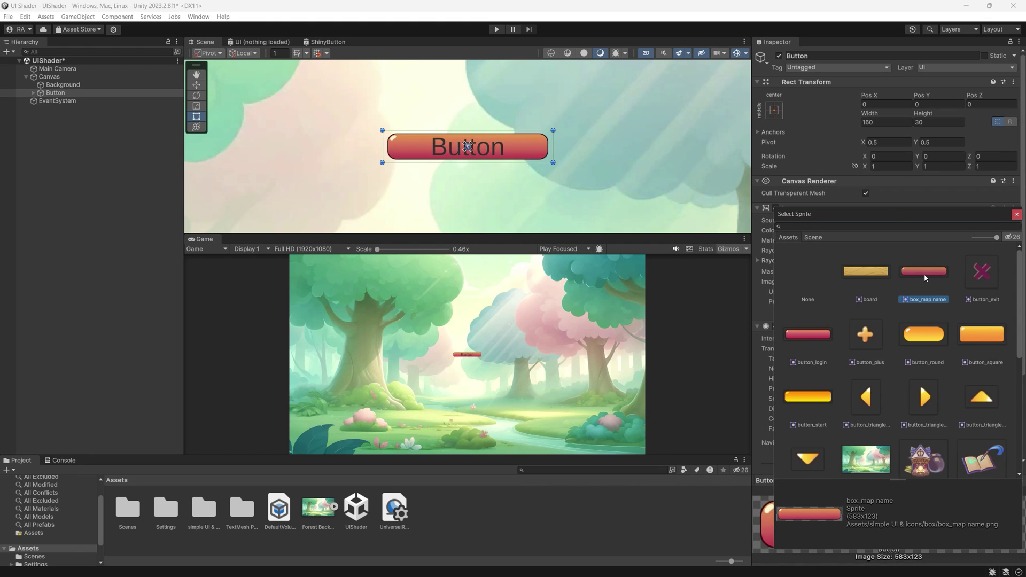
click(1016, 214)
click(947, 314)
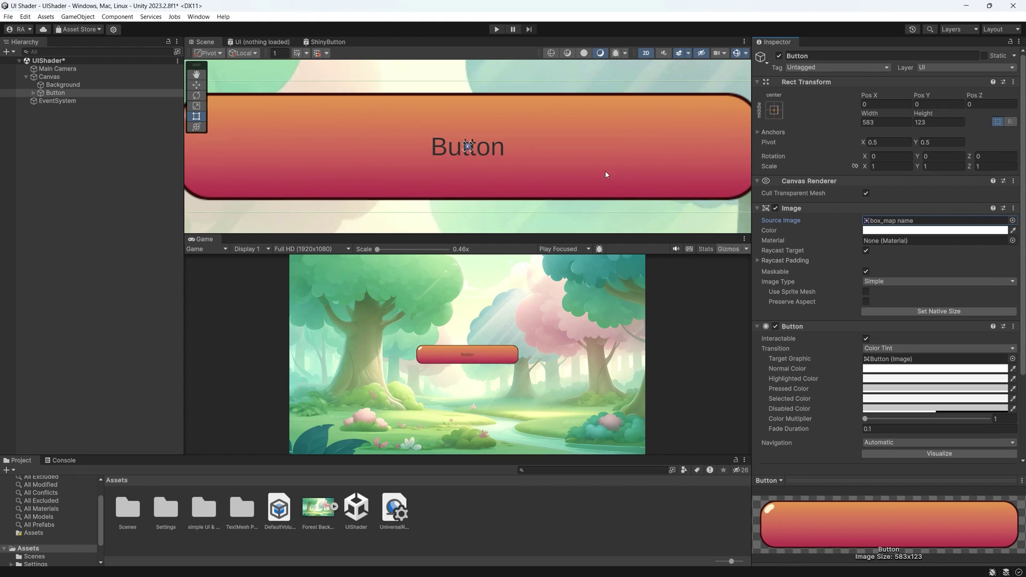
Step: Examine the import settings of the box_map name texture, including its texture type, sprite mode and wrap mode
click(935, 220)
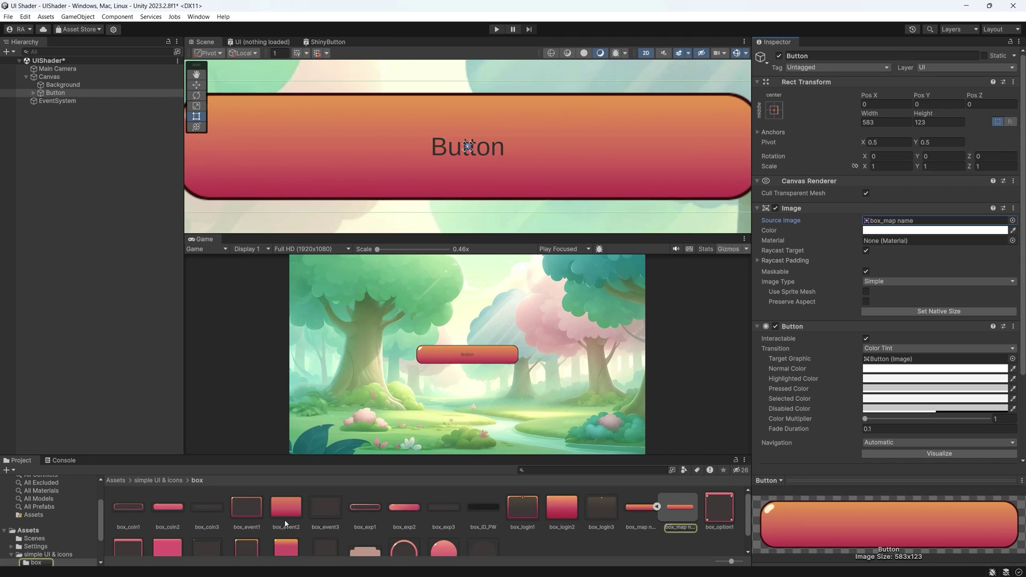
click(644, 508)
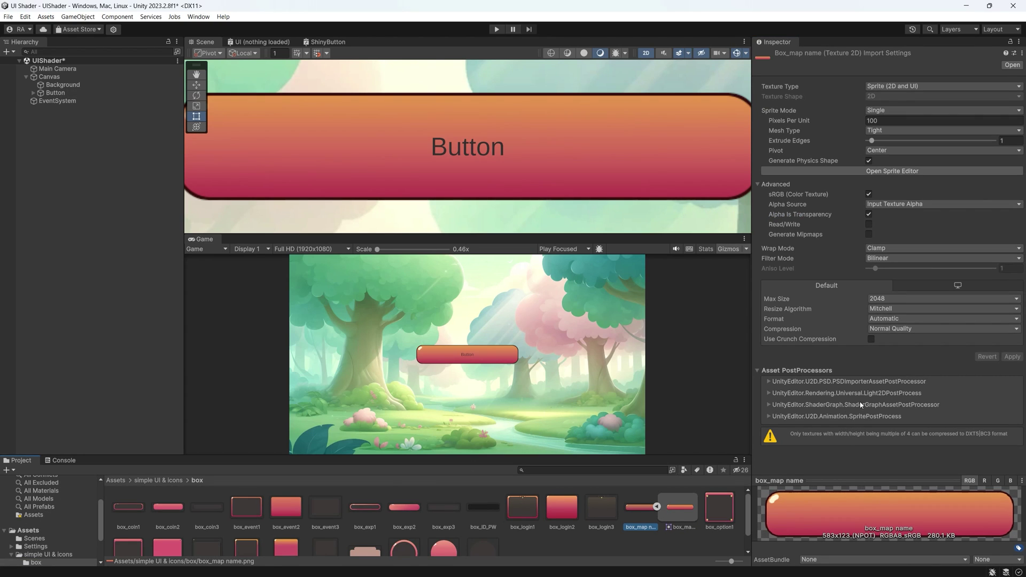
click(880, 112)
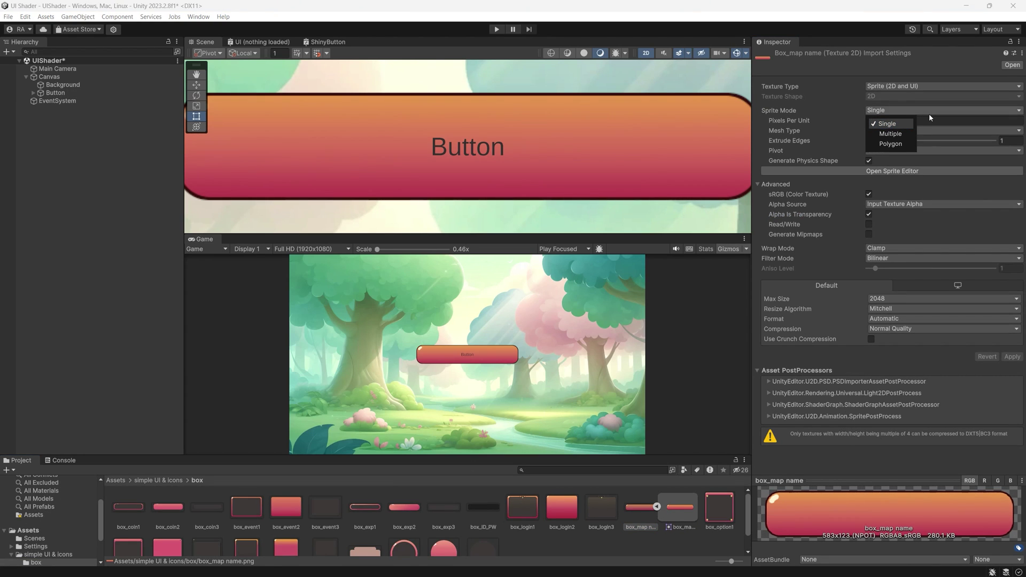
click(833, 111)
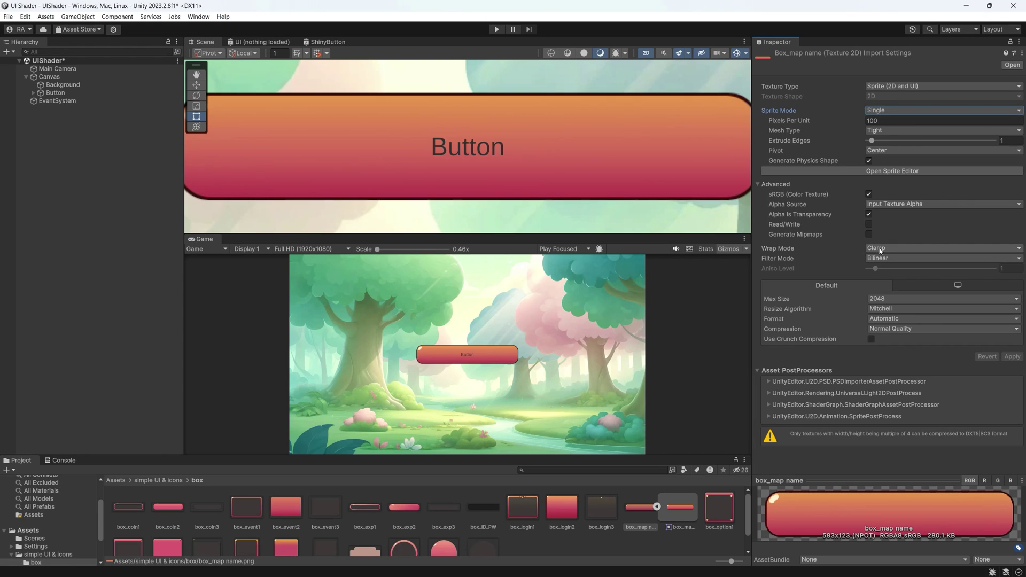
click(879, 249)
click(956, 382)
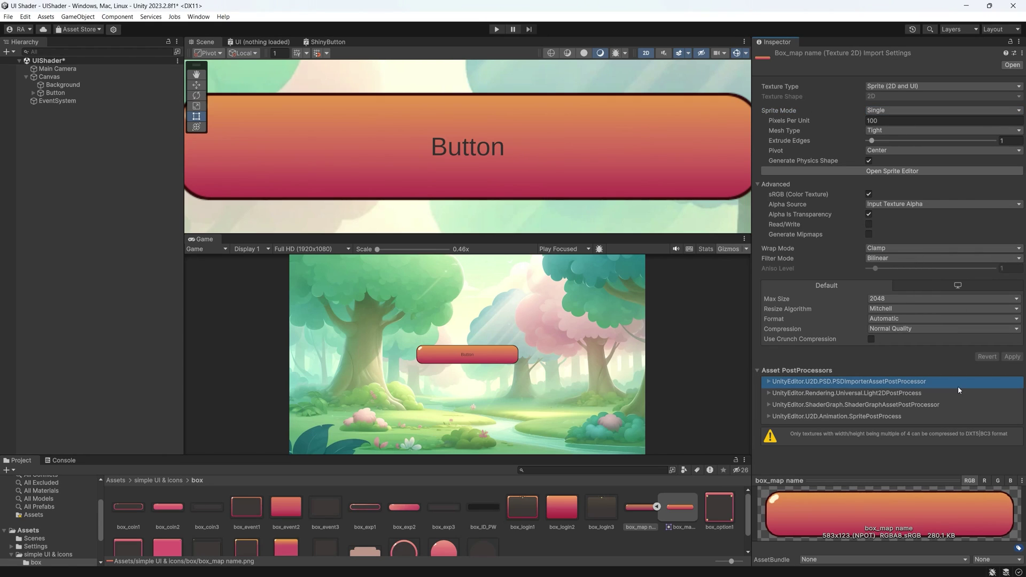
click(900, 86)
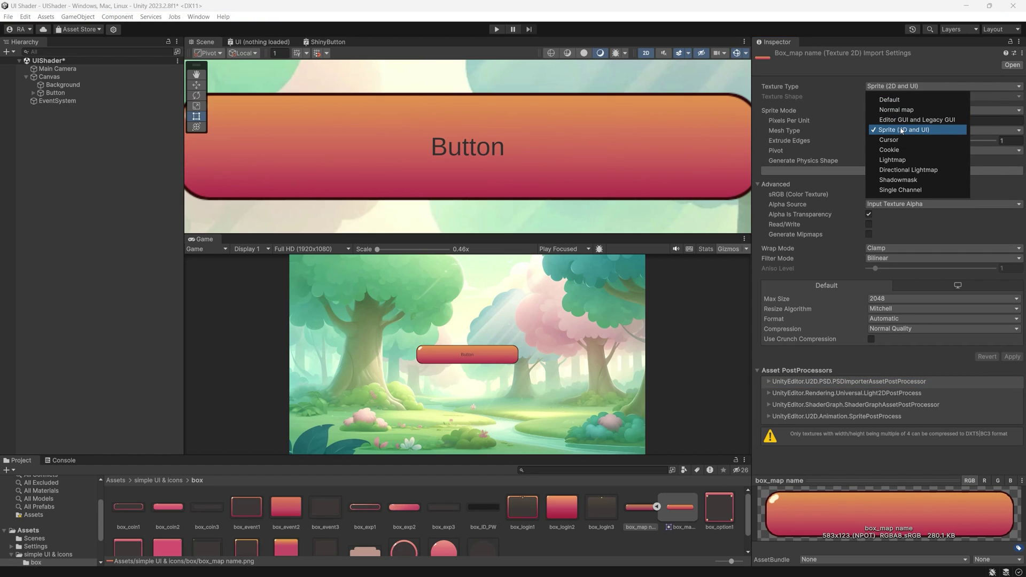
click(901, 130)
click(887, 110)
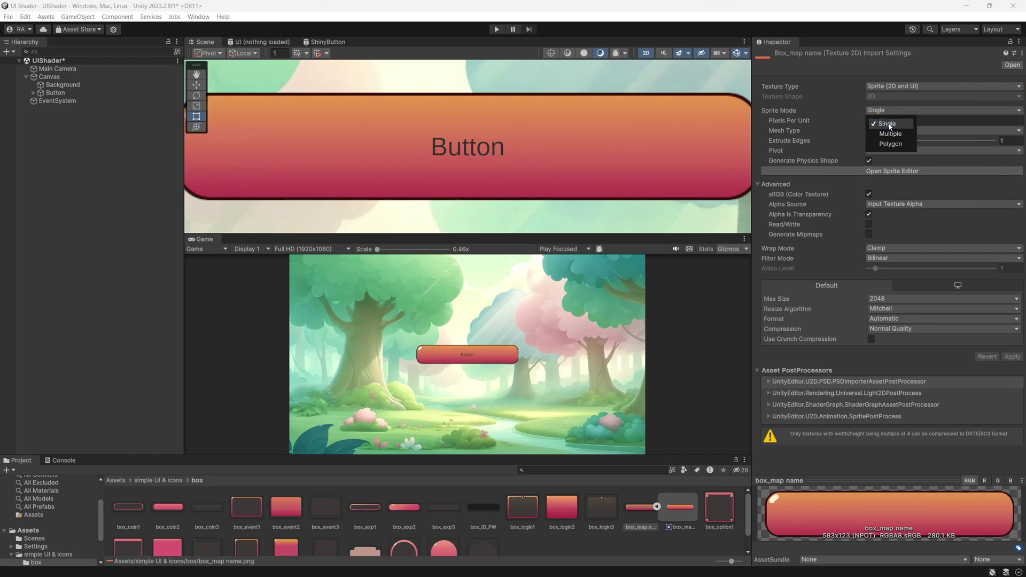
click(886, 121)
Step: Change the button's TextMeshPro label text to "CLICK TO START"
click(534, 177)
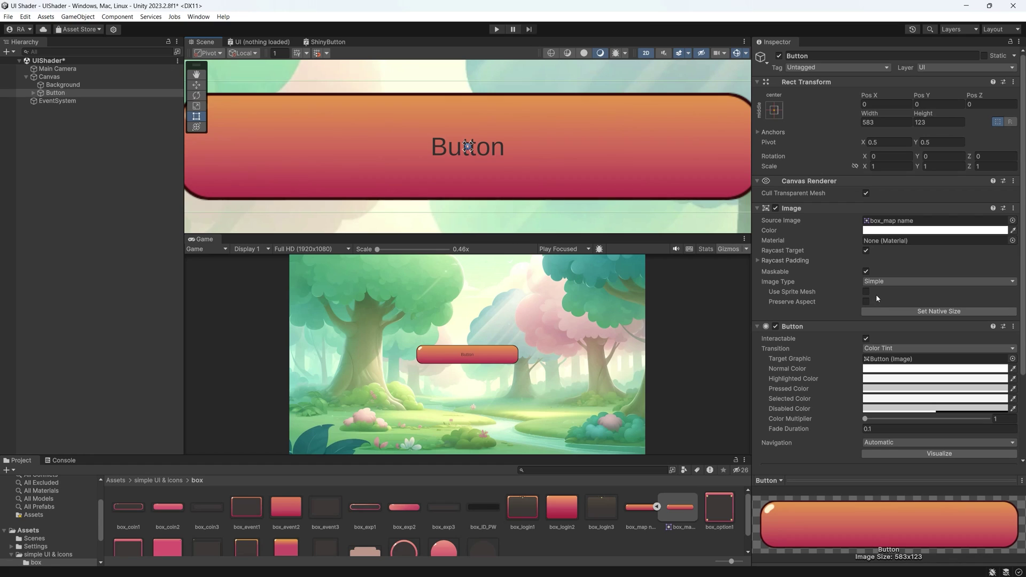
click(467, 147)
click(813, 247)
text(CL)
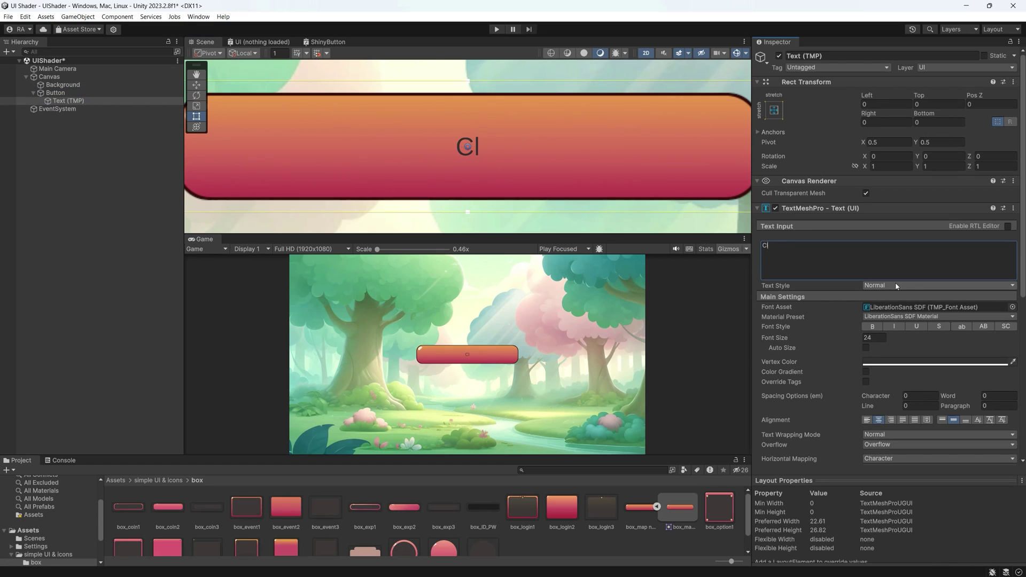
text(ICK TO START)
Step: Style the button label with font size 36, bold and a white vertex color
click(873, 337)
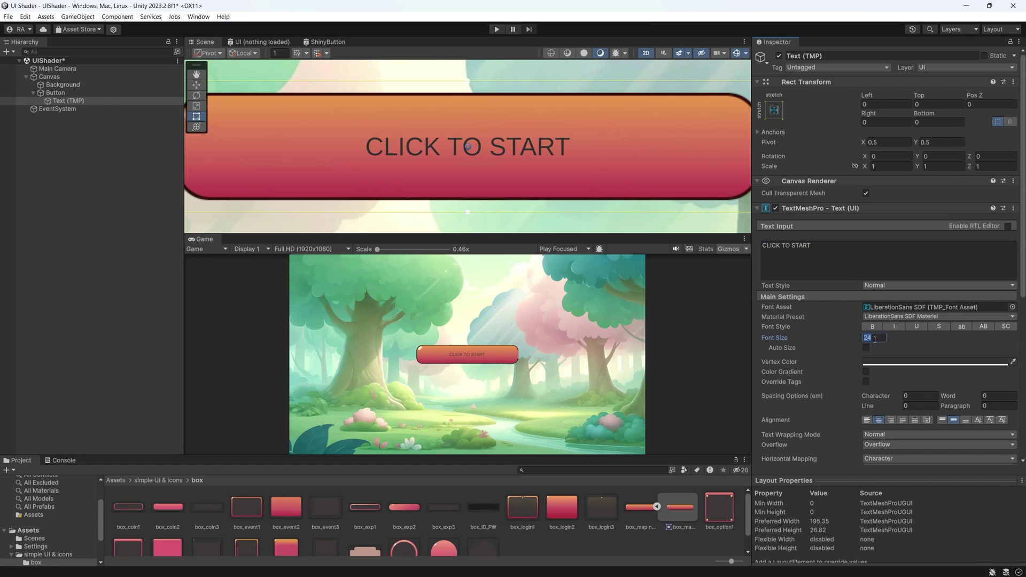
text(36)
click(872, 326)
click(935, 362)
click(910, 347)
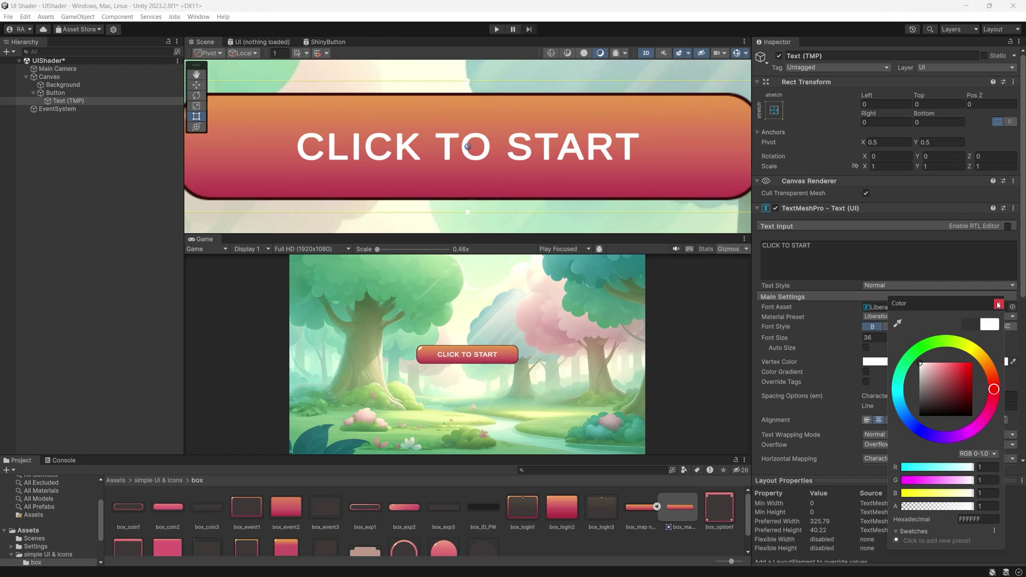
click(998, 305)
Step: Create a URP Canvas Shader Graph named ShinyButtonShader in the project's root Assets folder
click(116, 480)
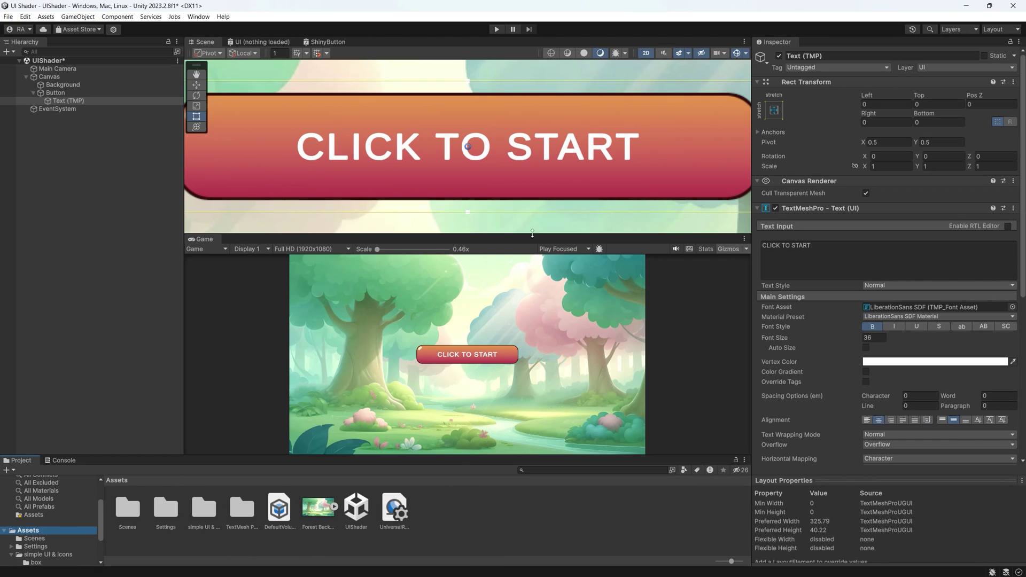
scroll(561, 138, down, 5)
right_click(524, 521)
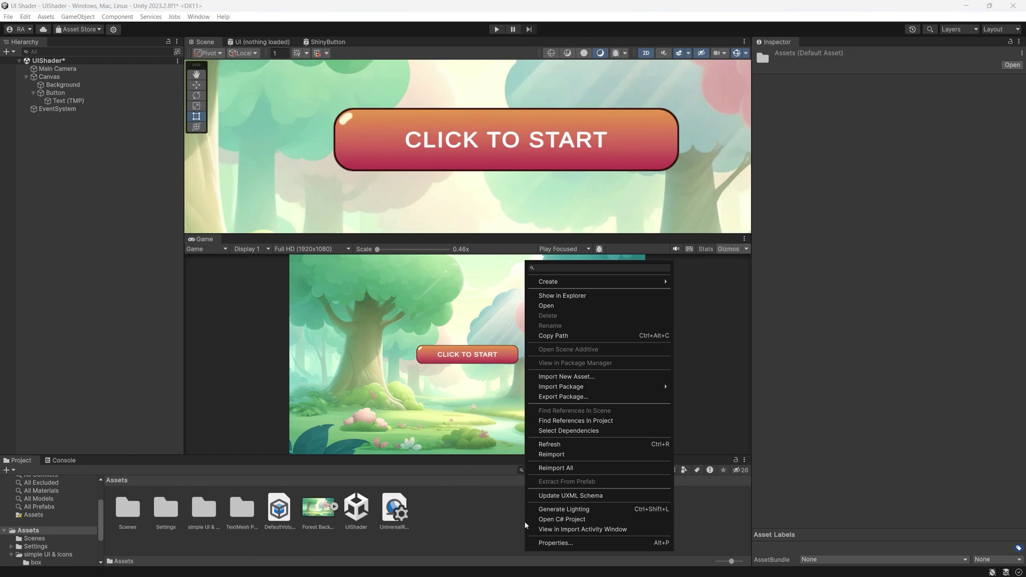
mouse_move(583, 283)
mouse_move(729, 80)
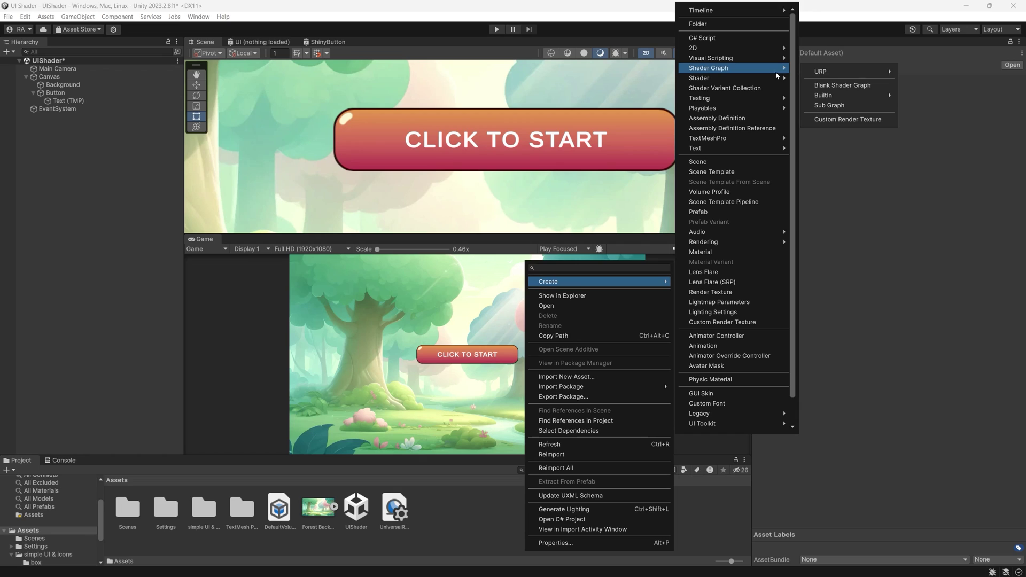
mouse_move(835, 74)
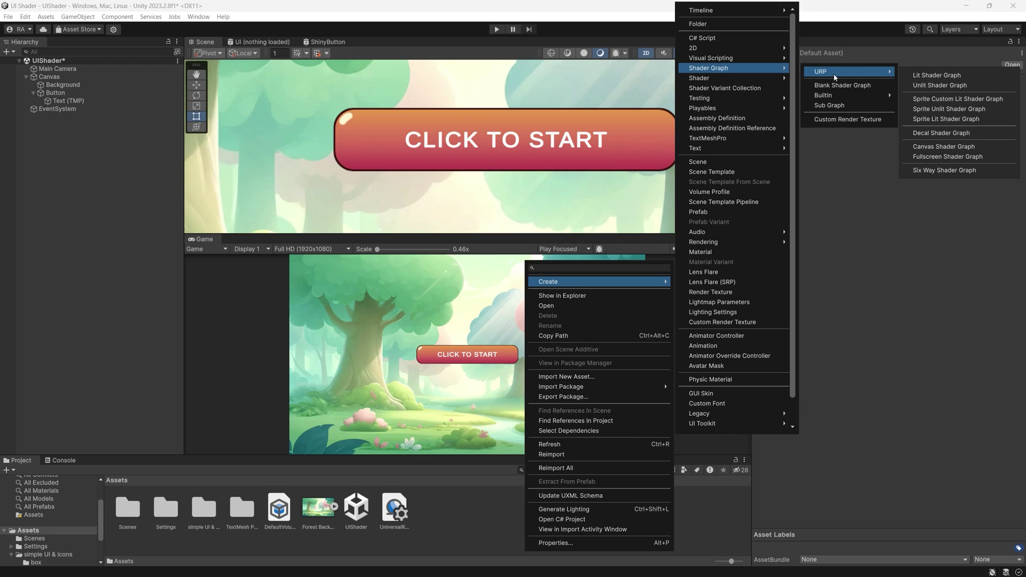
click(942, 146)
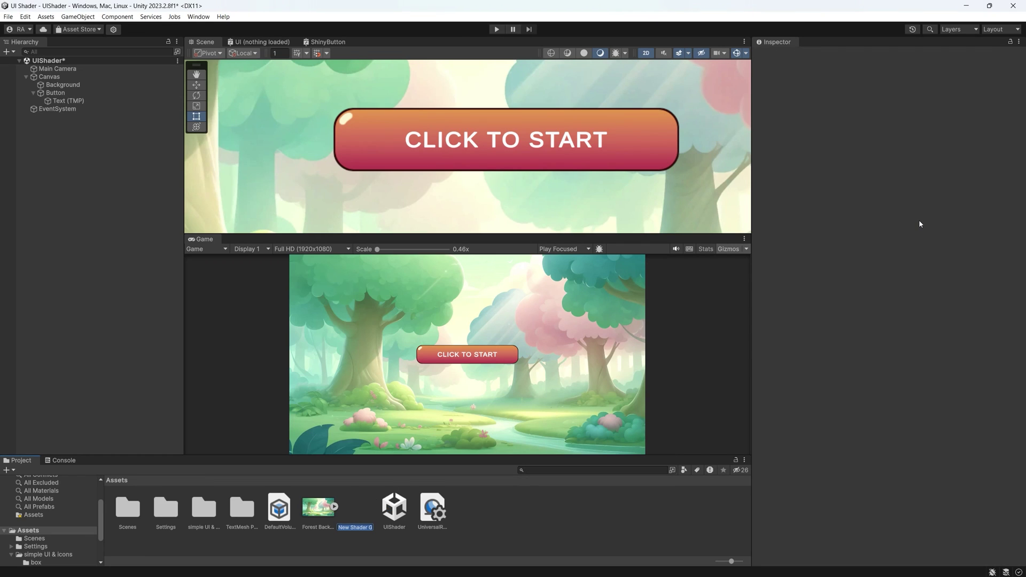
text(ShinyButtonS)
text(hader)
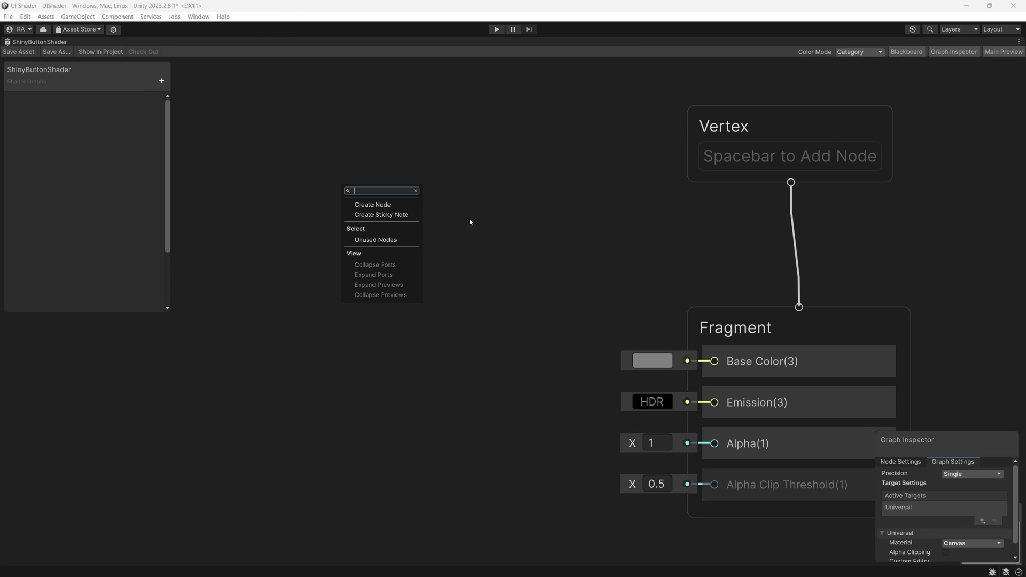
Step: Add a UV node to the ShinyButtonShader graph and place it well ahead of the Vertex and Fragment blocks
key(space)
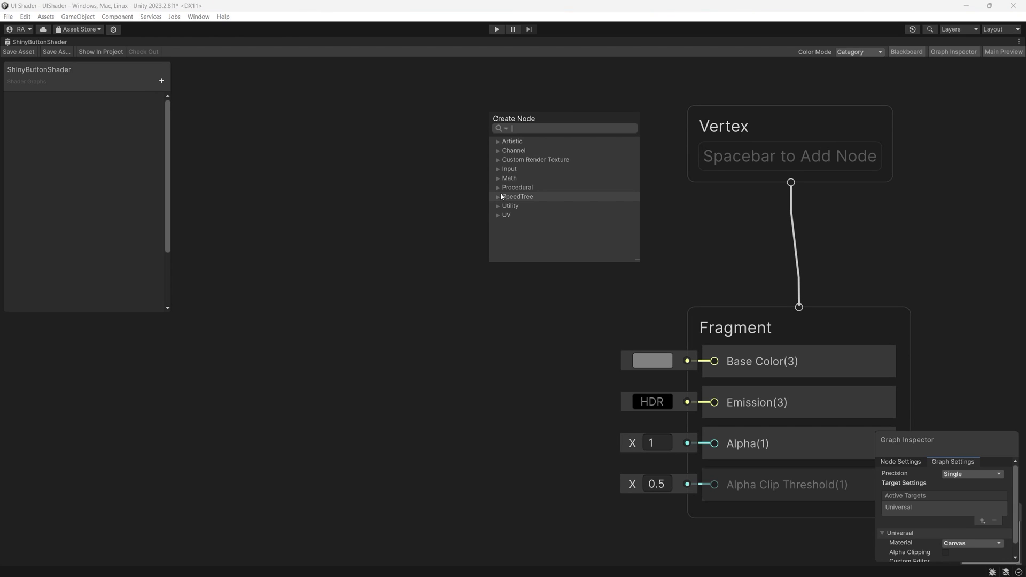
click(500, 197)
scroll(500, 193, down, 2)
scroll(500, 192, down, 3)
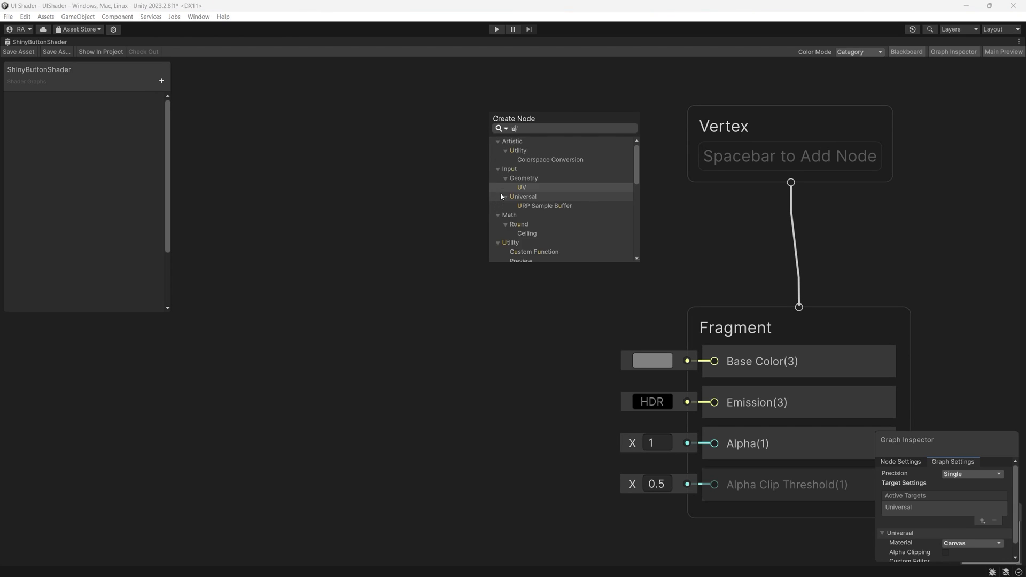
click(500, 196)
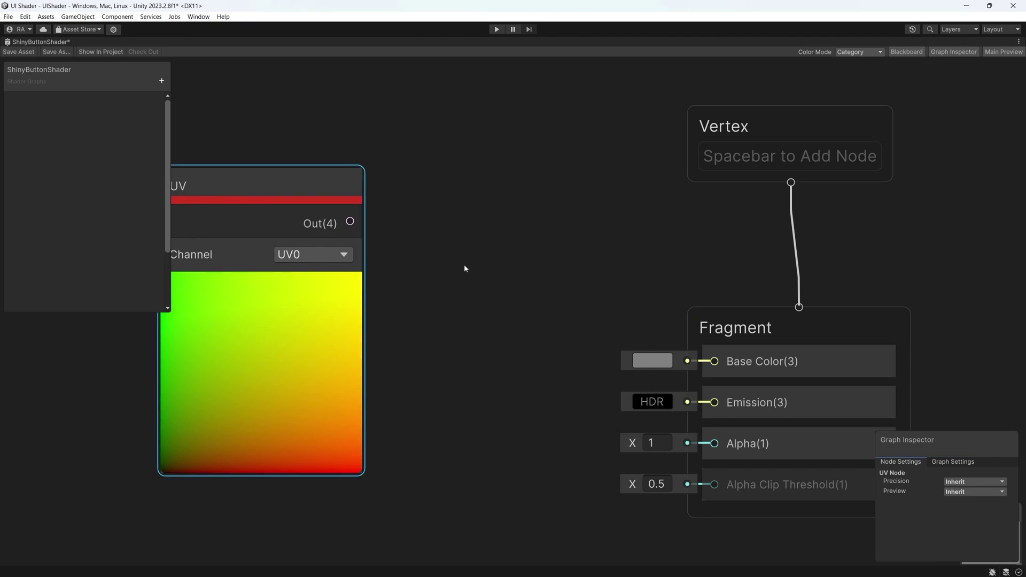
scroll(465, 268, down, 5)
drag(449, 236, 330, 209)
middle_drag(331, 208, 532, 222)
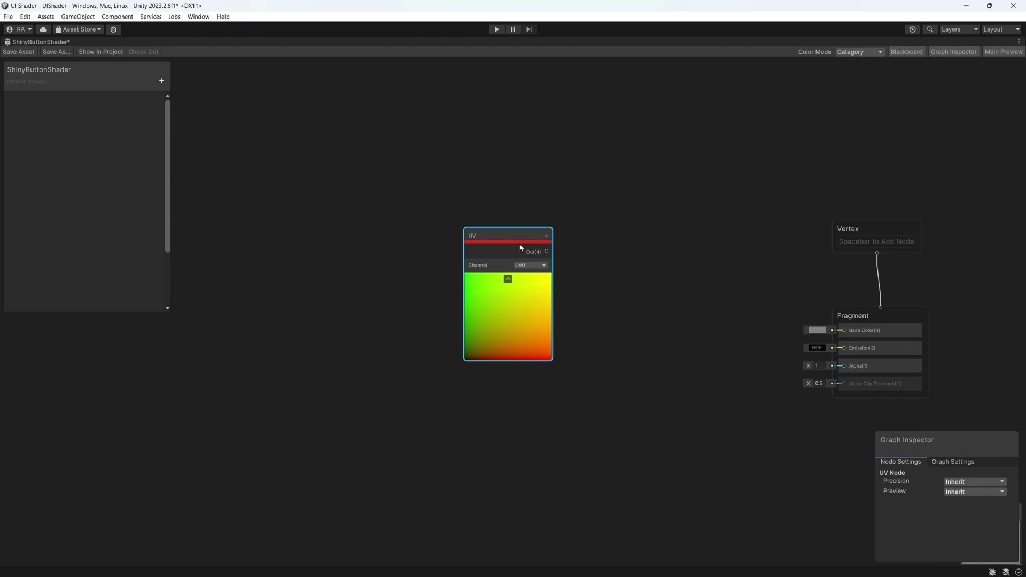
drag(522, 245, 392, 225)
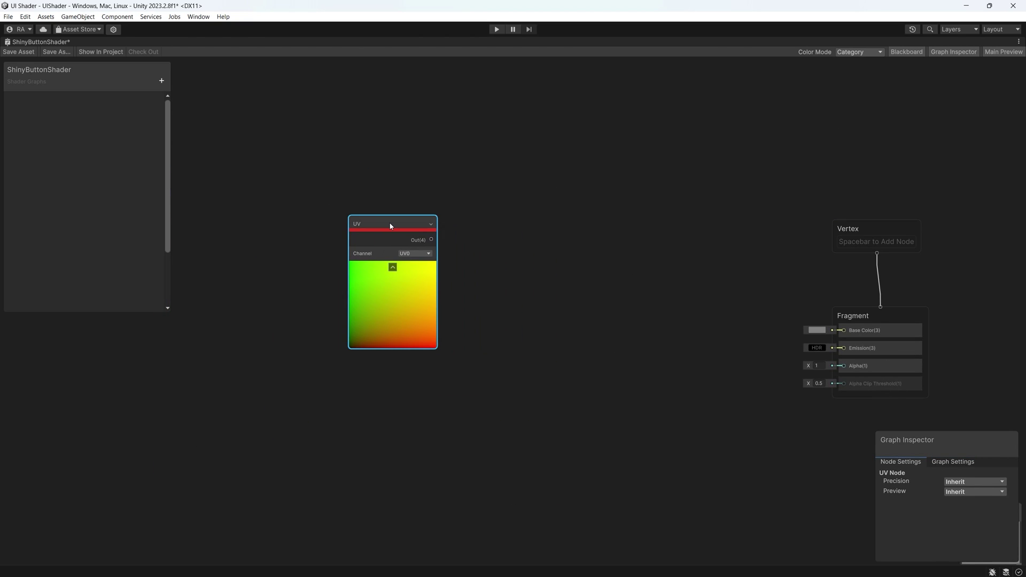
Step: Add a Split node, feed the UV node's output into it and place it beside the UV node
right_click(473, 255)
click(511, 228)
key(space)
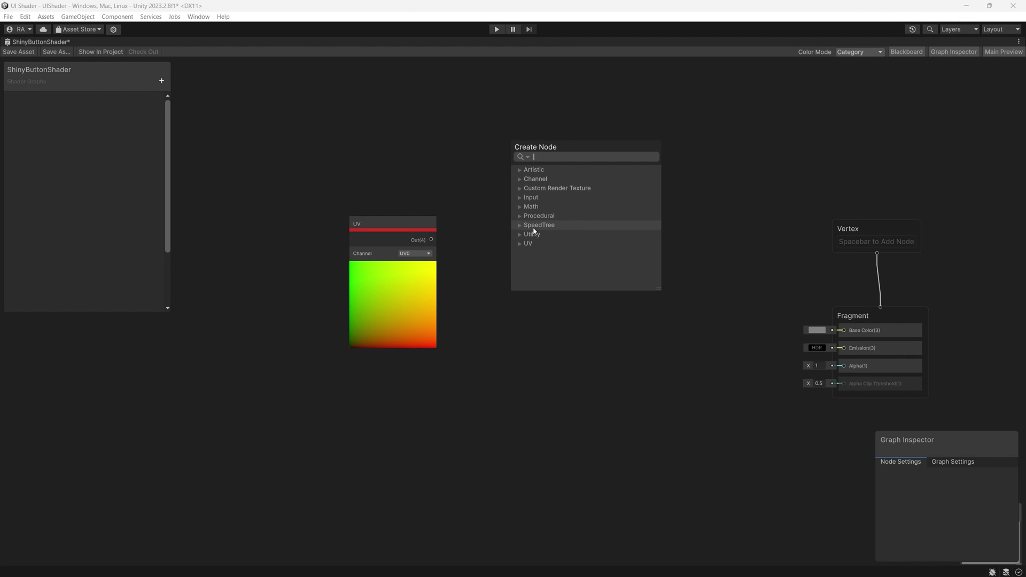
text(split)
click(534, 226)
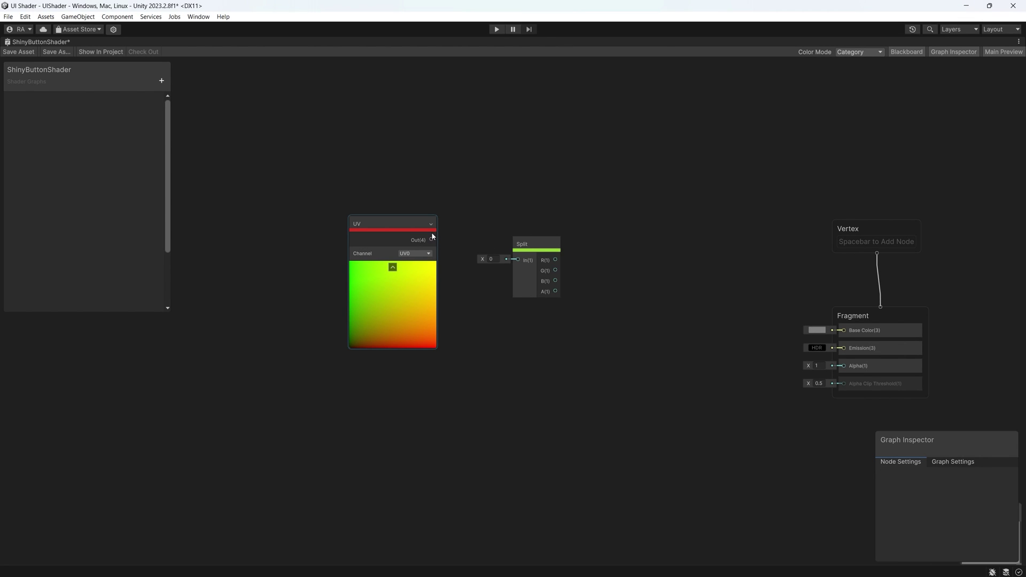
drag(431, 239, 467, 232)
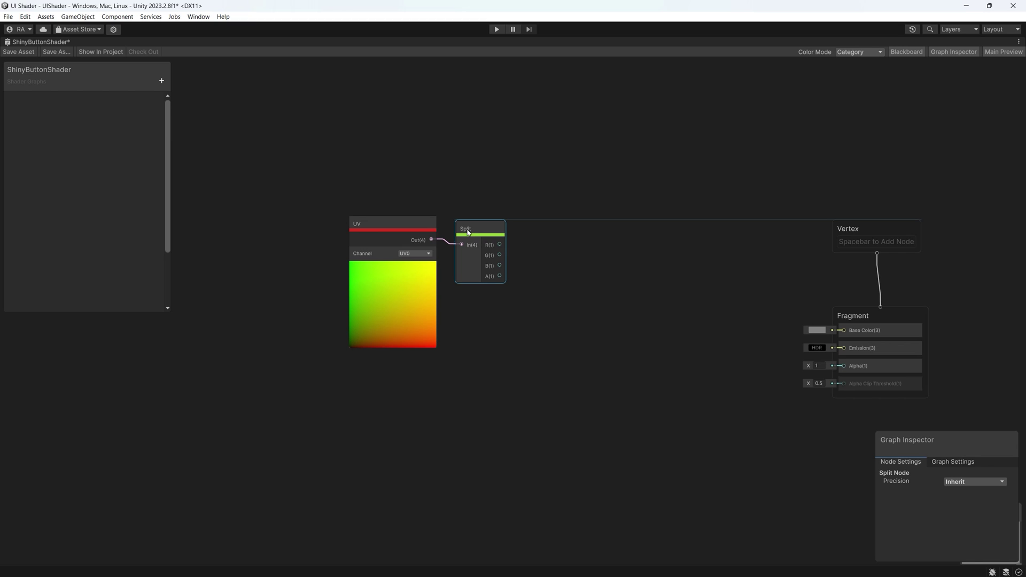
Step: Add a Preview node connected to the Split node's R output
right_click(567, 253)
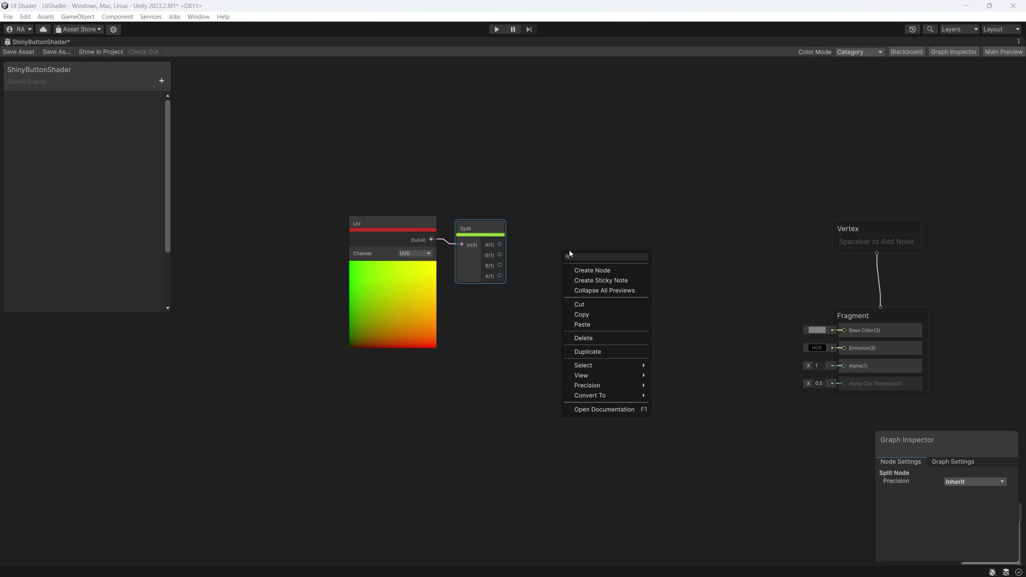
click(592, 231)
drag(505, 247, 530, 251)
text(prev)
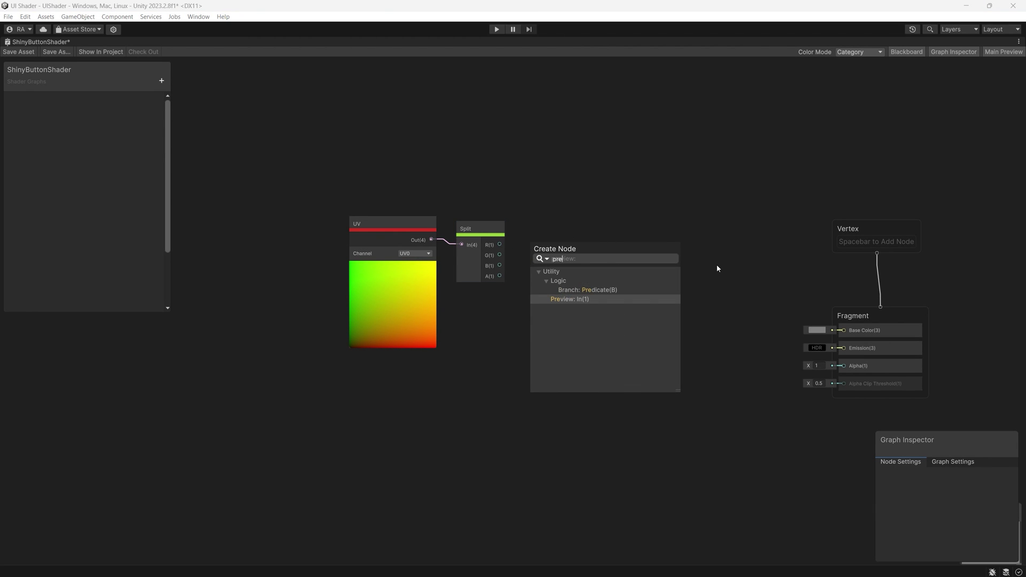
key(Return)
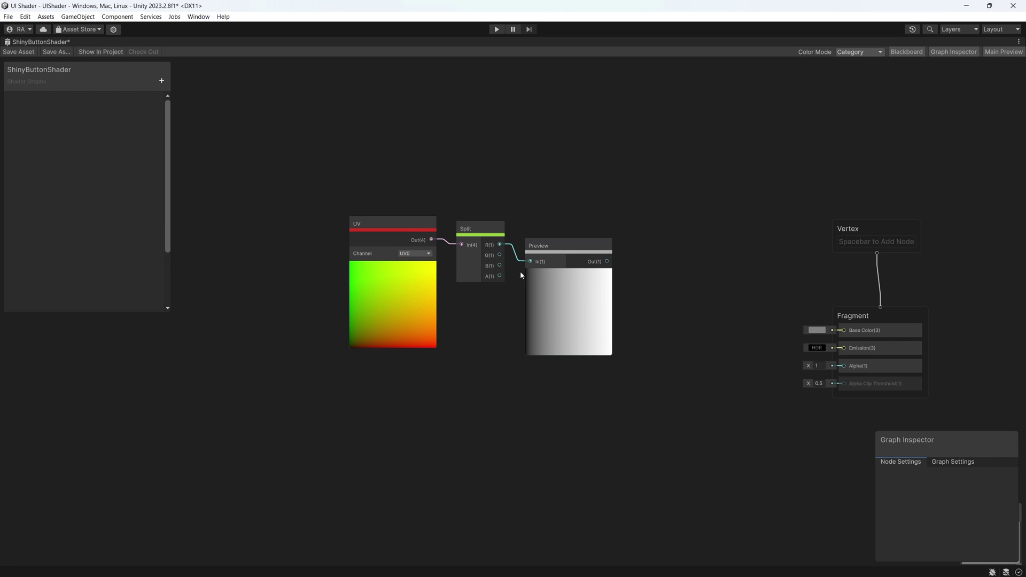
Step: Try the Split node's G output in the Preview node, and collapse the Preview node's image beside Split
drag(500, 255, 530, 261)
click(555, 293)
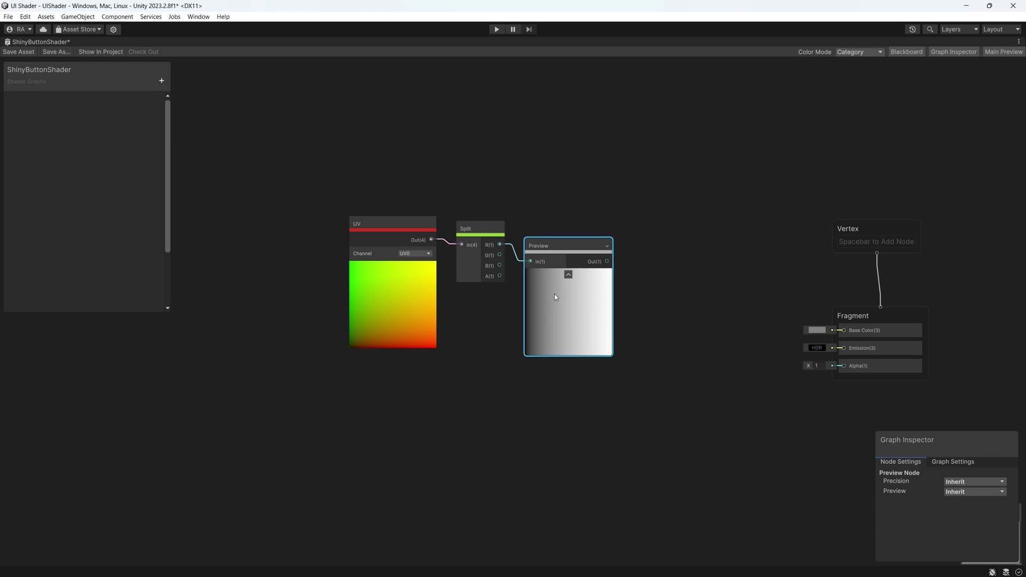
drag(554, 293, 570, 260)
click(569, 261)
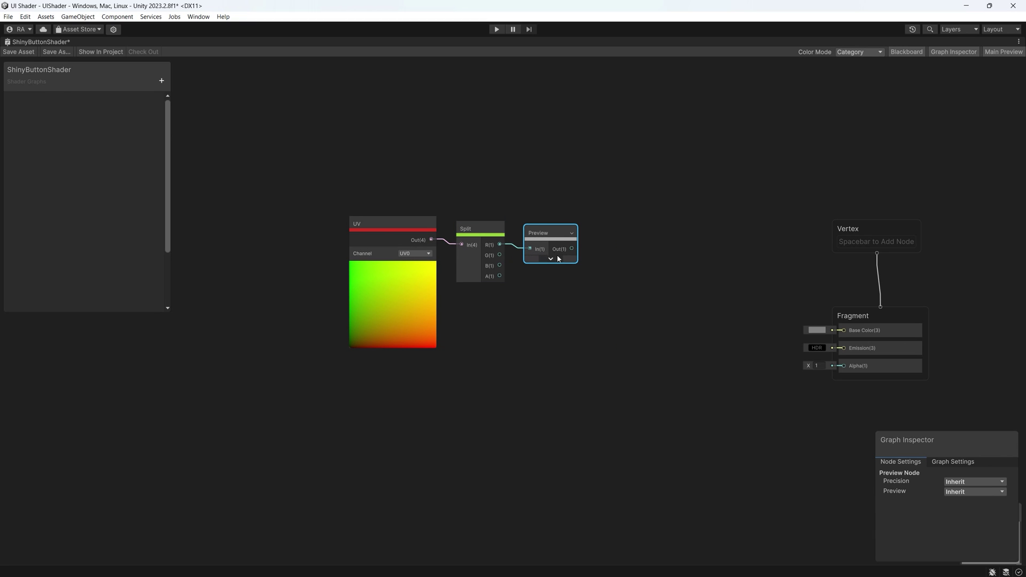
Step: Add a Triangle Wave node and connect the Preview node's output to its input
right_click(596, 236)
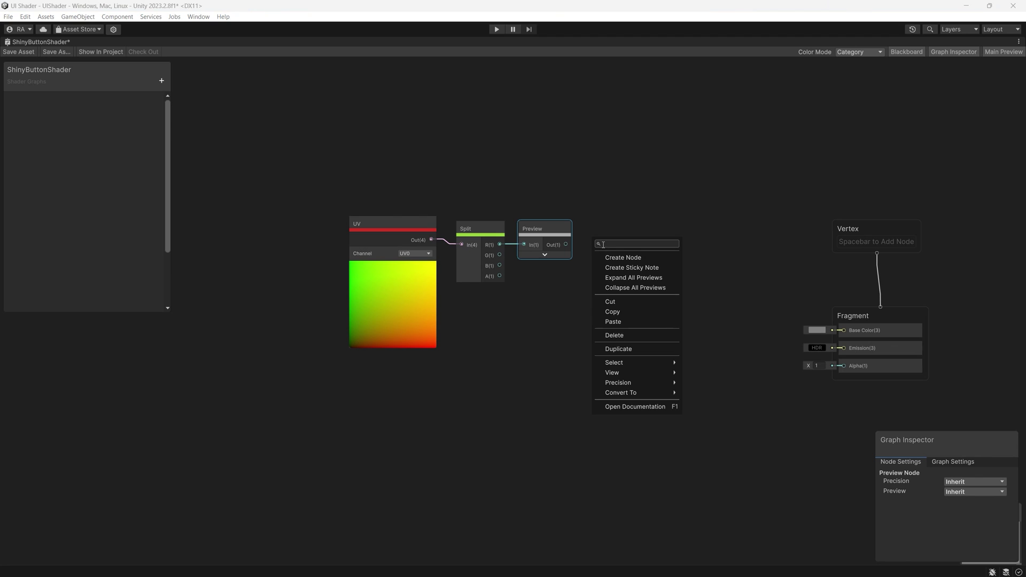
text(tra)
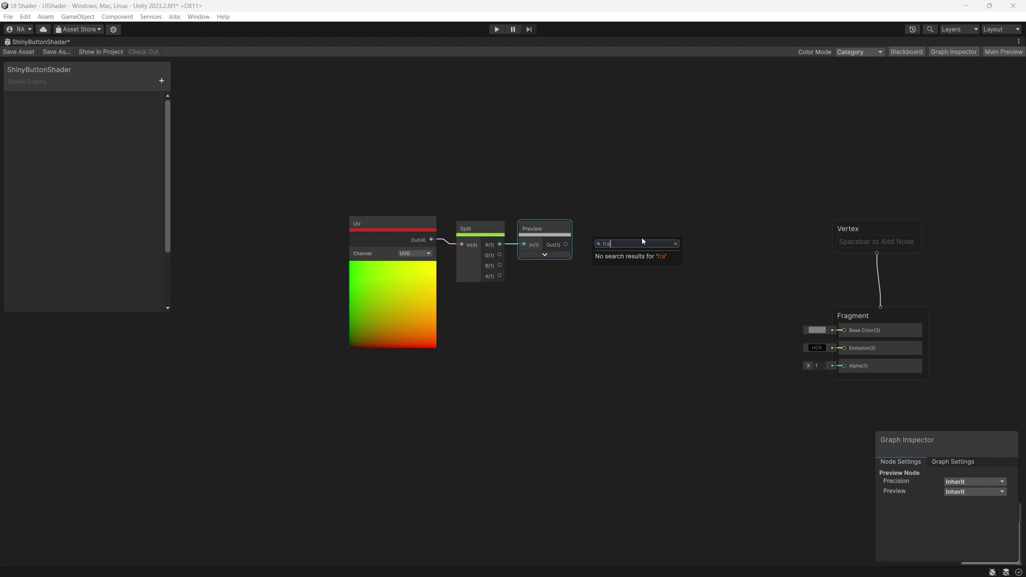
key(BackSpace)
key(BackSpace)
key(BackSpace)
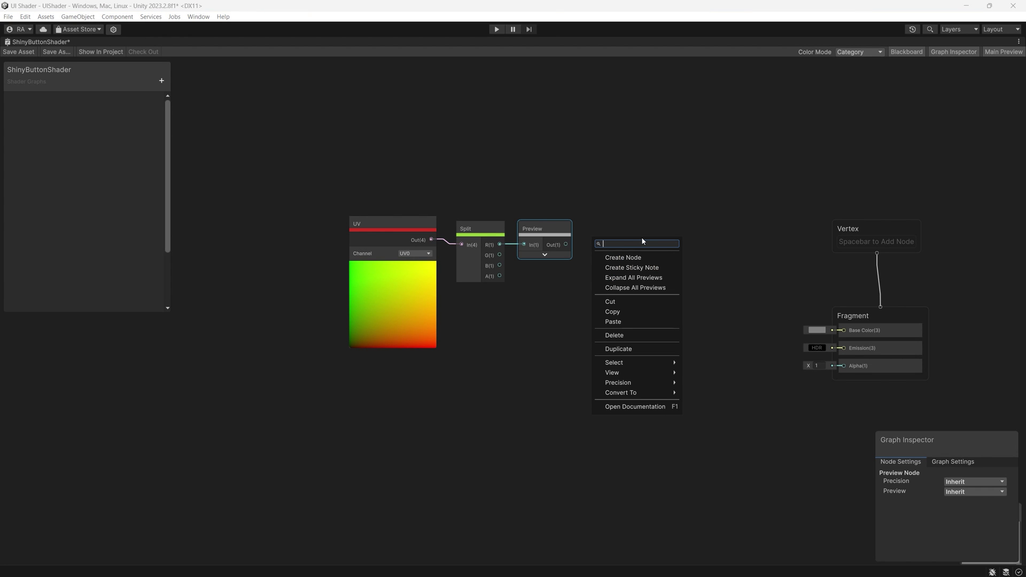
click(619, 258)
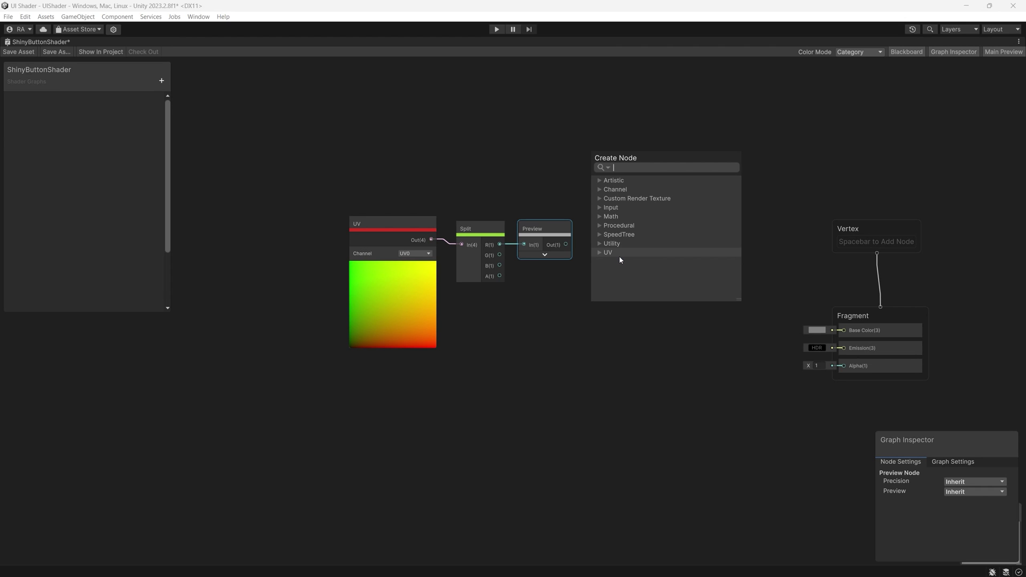
text(tra)
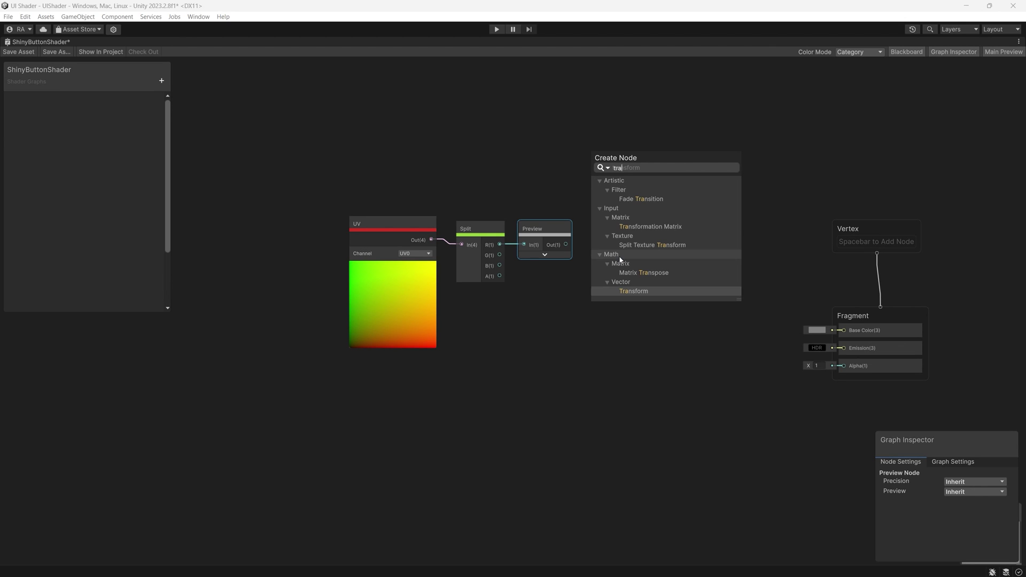
key(BackSpace)
key(BackSpace)
key(BackSpace)
text(wave)
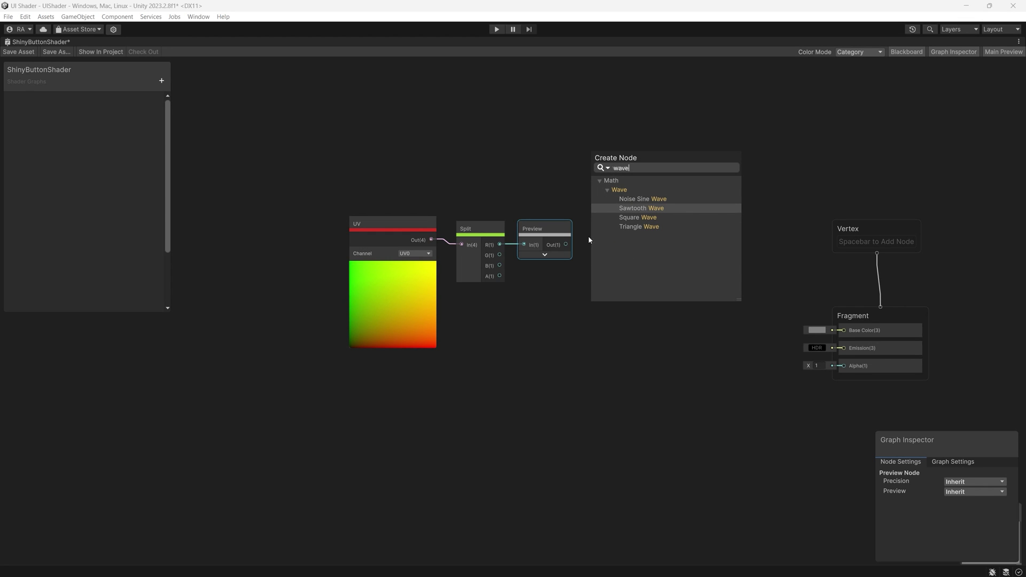
click(638, 227)
drag(565, 244, 624, 242)
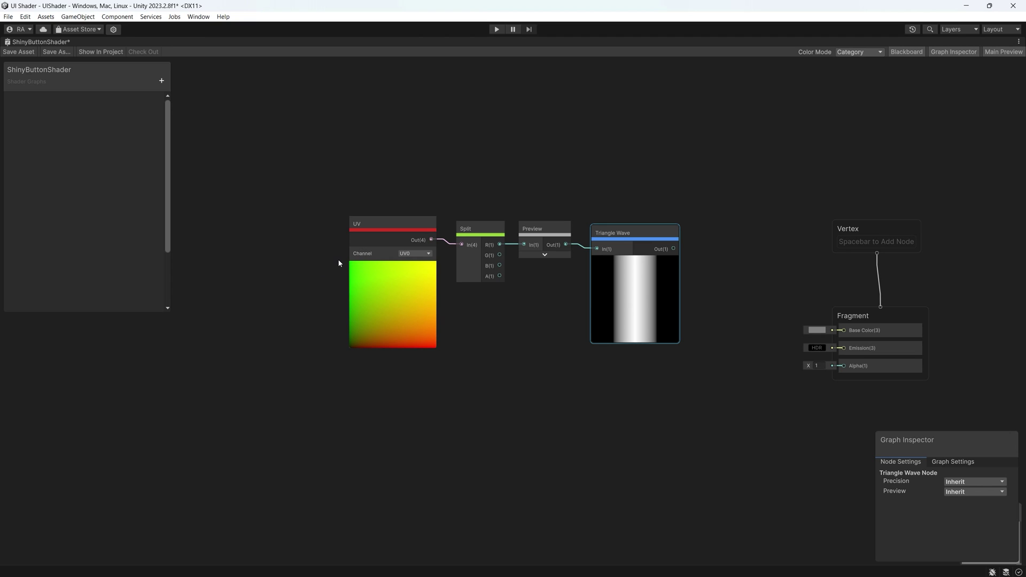
Step: Replace the UV node with a Rotate node whose output feeds the Split node's input
click(364, 239)
key(Delete)
right_click(365, 240)
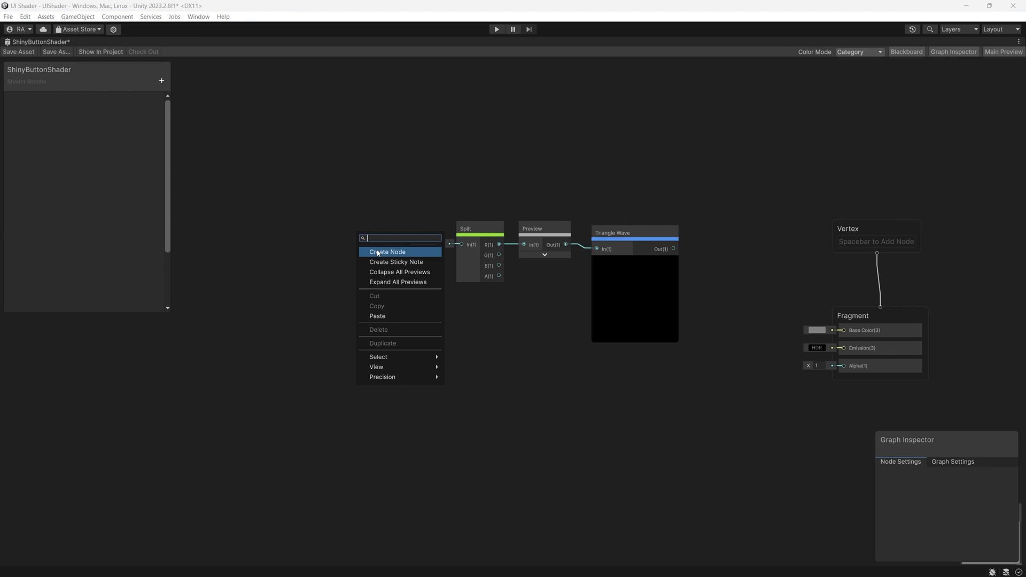
click(373, 251)
text(rotate)
key(Return)
drag(418, 270, 461, 244)
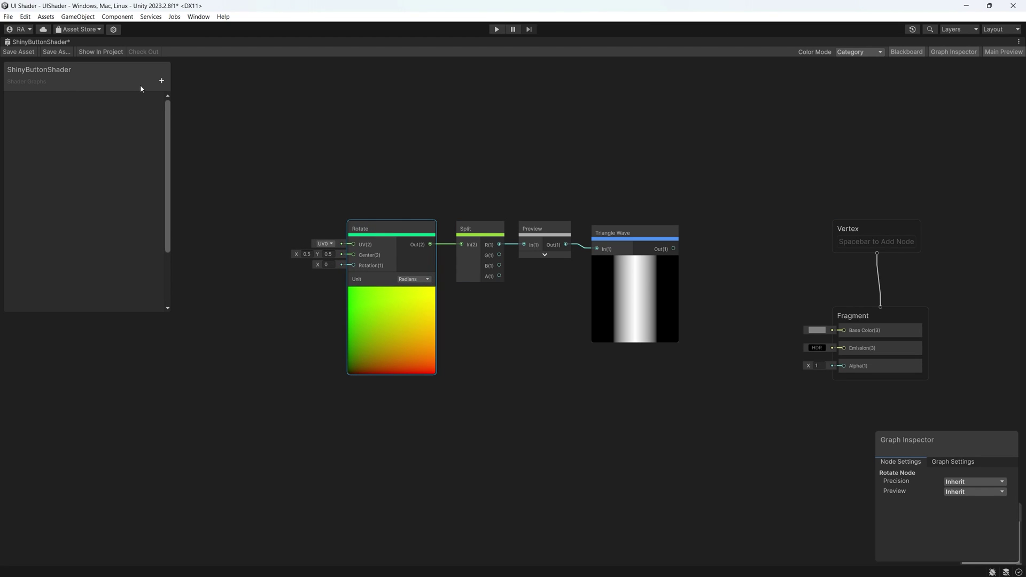
Step: Create a Float property named Rotation and wire it to the Rotate node's Rotation input
click(161, 80)
click(181, 114)
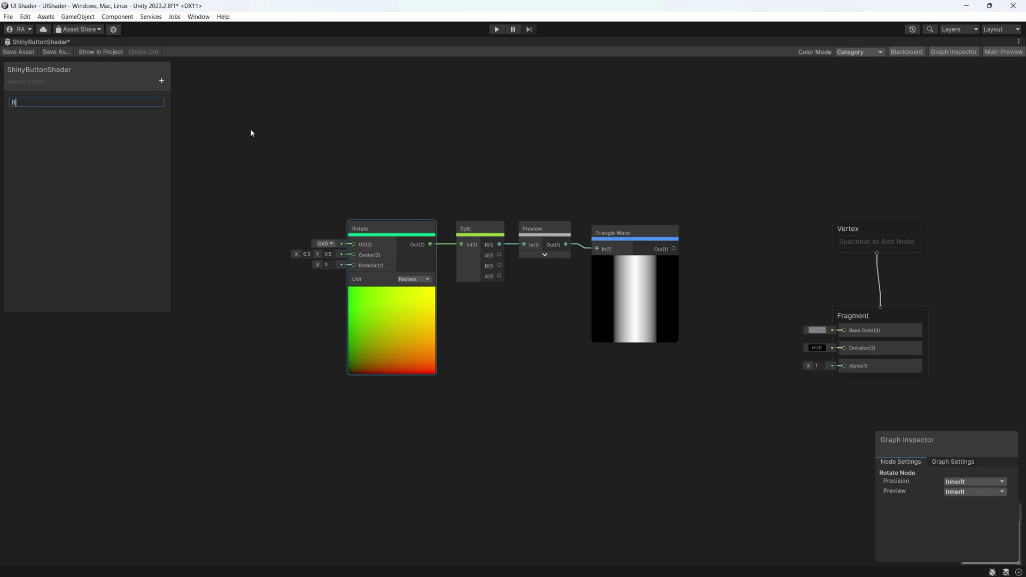
text(Rotation)
key(Return)
drag(42, 99, 270, 263)
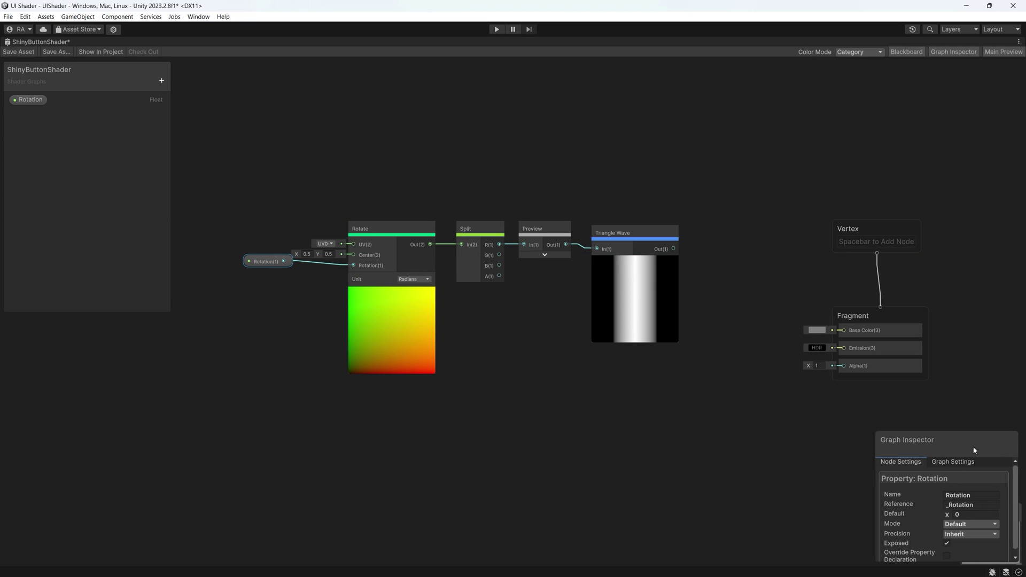
Step: Reposition the Graph Inspector and set the Rotation property's default value to about -0.5
drag(973, 450, 976, 80)
mouse_move(951, 151)
mouse_down()
mouse_move(932, 155)
mouse_move(940, 156)
mouse_up()
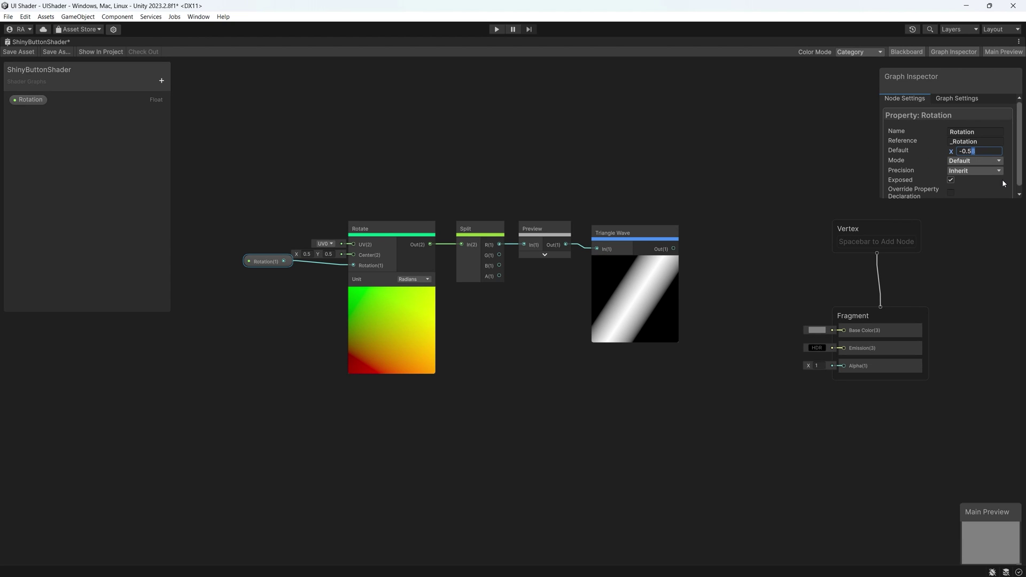
Step: Set the Rotation property's default value to 0.5 and nudge its node slightly lower beside the Rotate node
key(BackSpace)
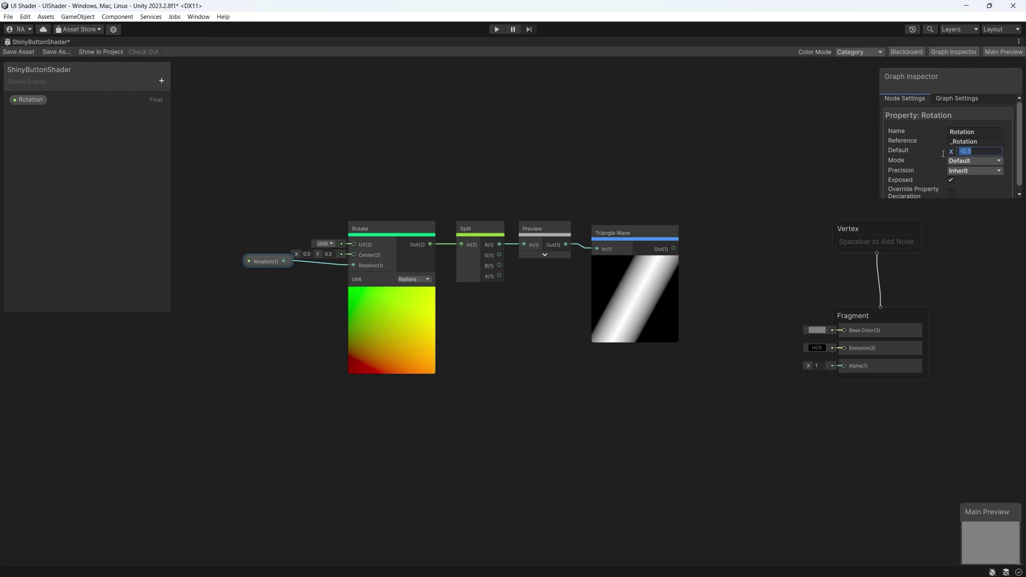
text(0.5)
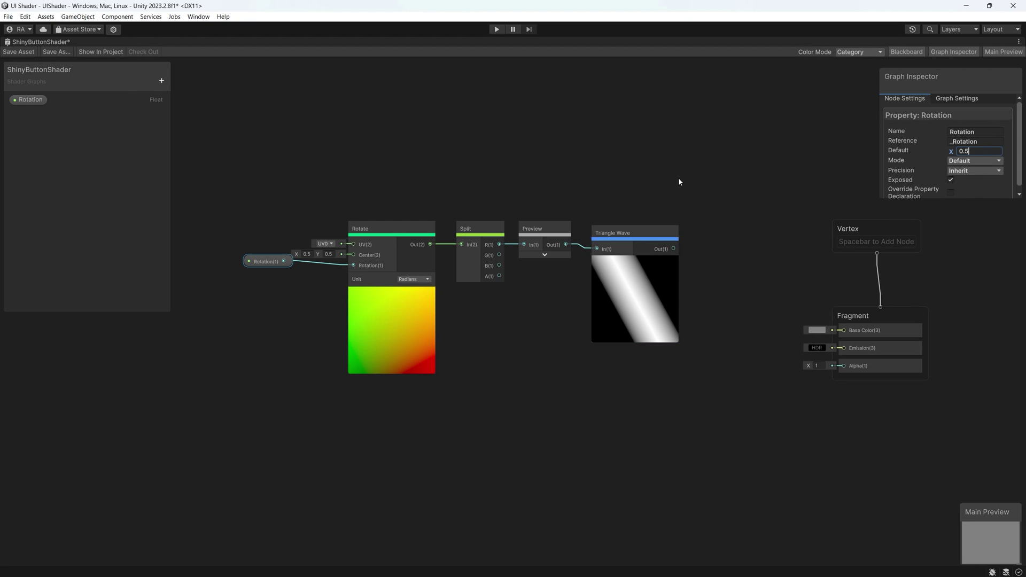
drag(267, 261, 267, 268)
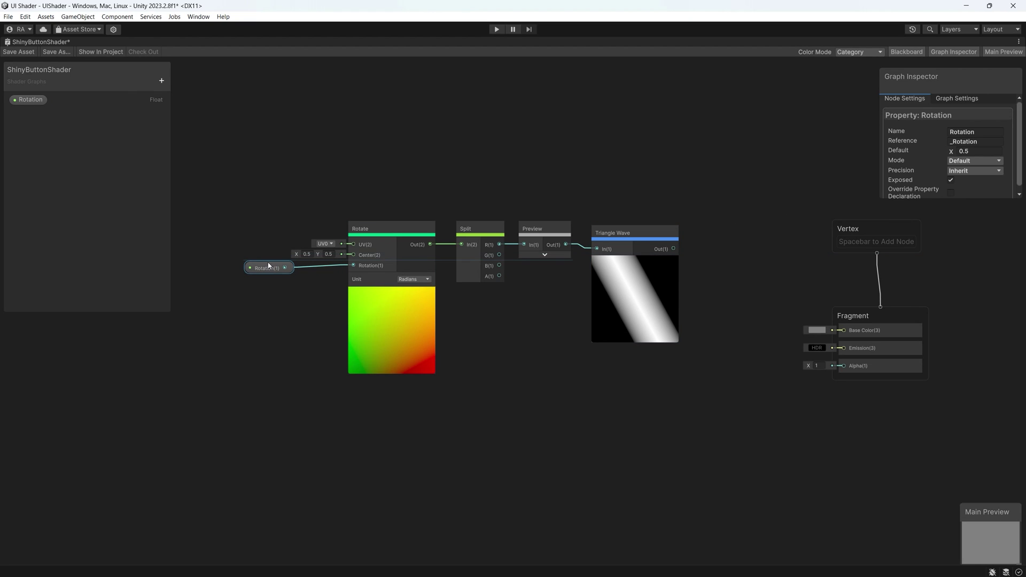
Step: Group the Rotation property, Rotate, Split and Preview nodes under the title Rotation
drag(206, 170, 332, 230)
drag(553, 404, 553, 404)
right_click(534, 233)
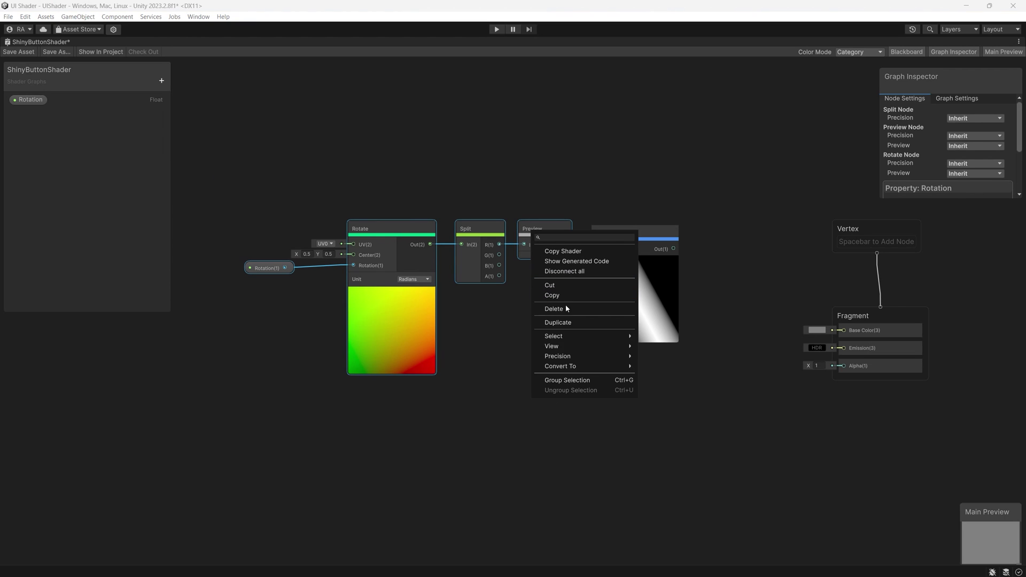
click(568, 380)
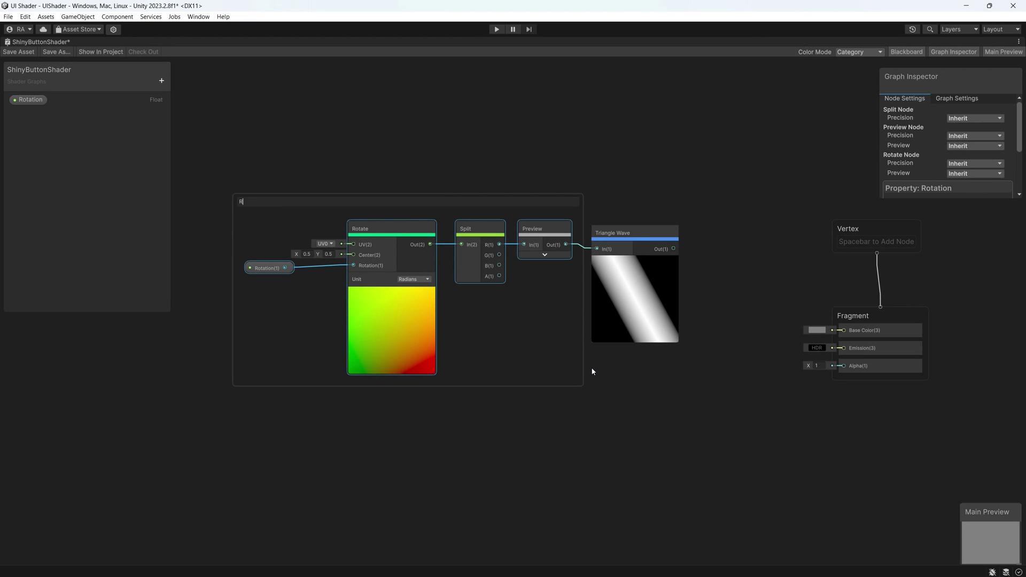
key(Return)
Step: Move the Rotation group and the Triangle Wave node apart to make room for new nodes between them
drag(407, 203, 327, 207)
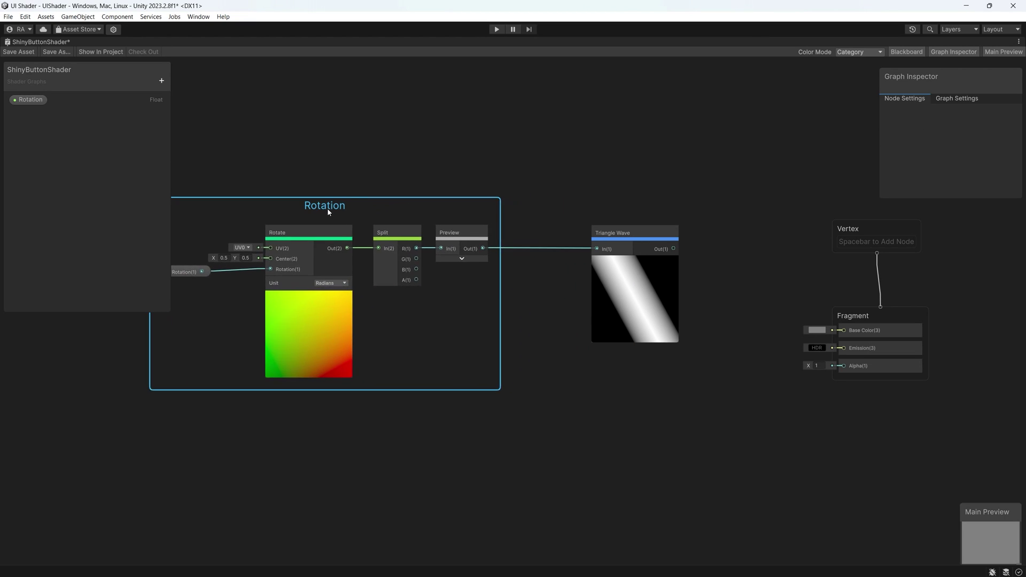
middle_drag(381, 203, 536, 168)
click(747, 194)
drag(746, 193, 727, 190)
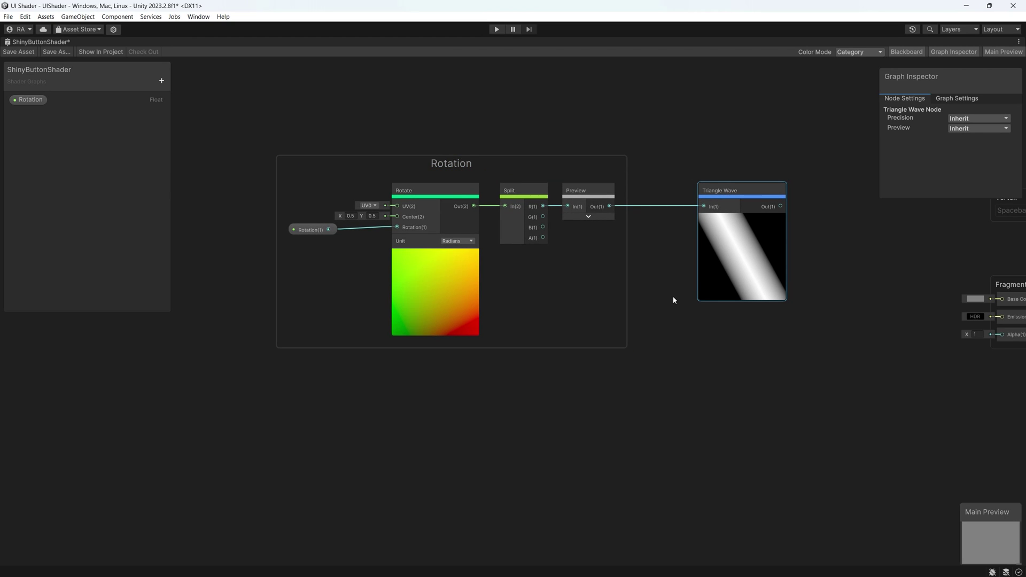
drag(490, 347, 433, 343)
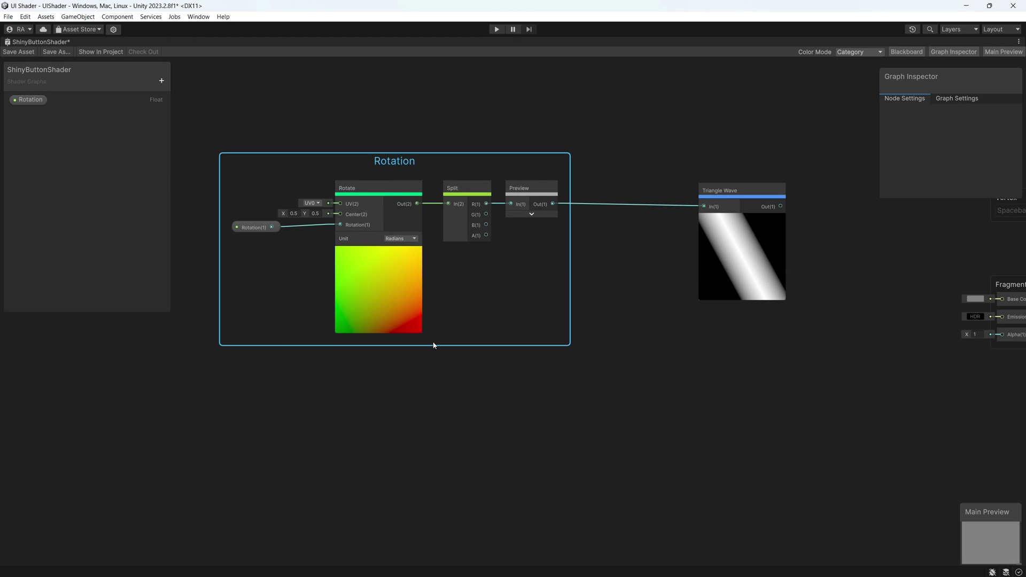
Step: Add a Time node below the Rotation group
right_click(435, 386)
click(458, 404)
text(time)
click(519, 396)
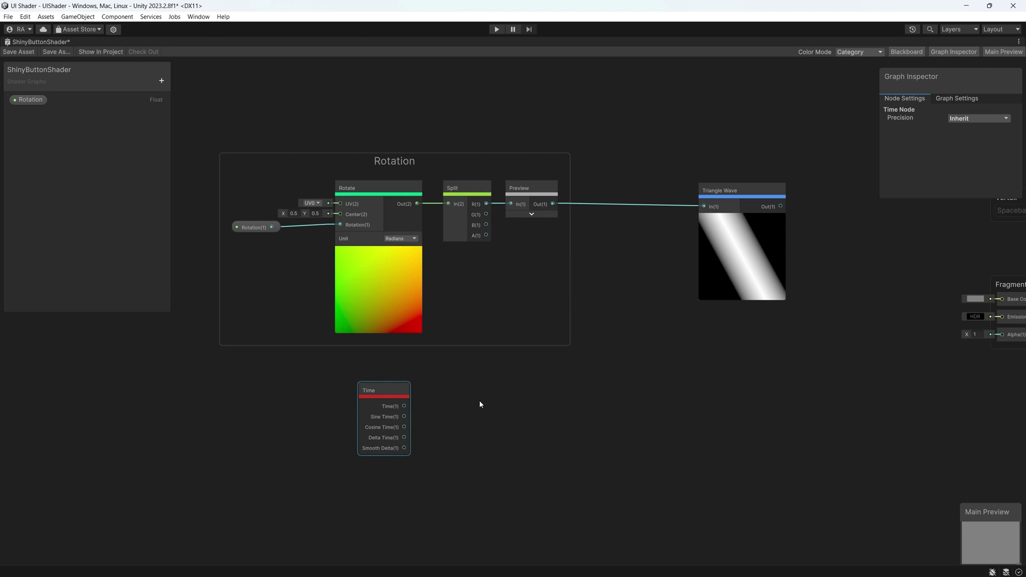
Step: Insert an Add node that sums the Preview and Time outputs and feeds the Triangle Wave input
right_click(590, 297)
click(609, 317)
text(add)
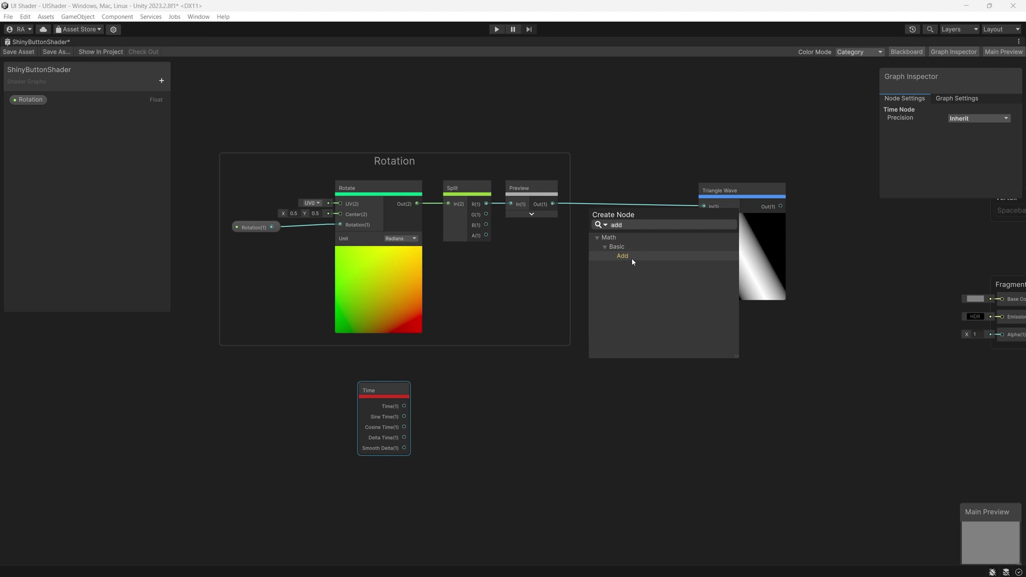
click(632, 261)
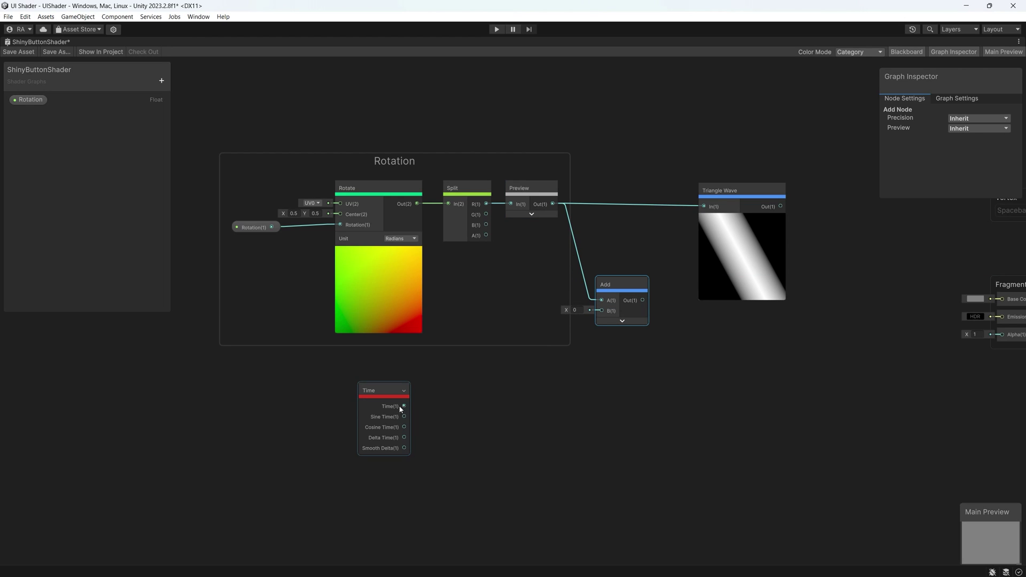
drag(404, 406, 608, 311)
drag(702, 208, 701, 208)
Step: Add a Modulo node beside the Time node, with the Time output feeding its A input
right_click(464, 416)
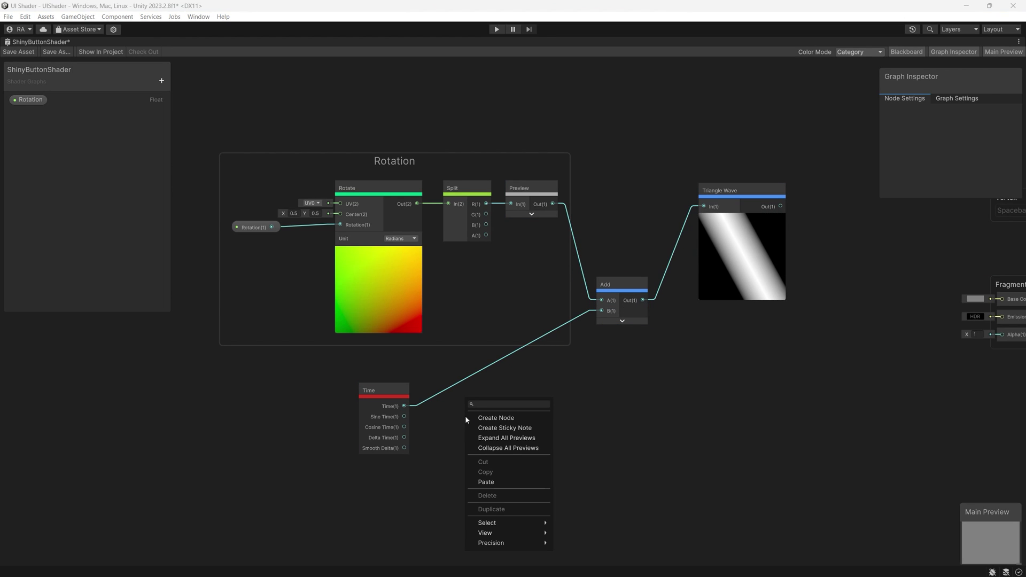
click(497, 422)
text(modulo)
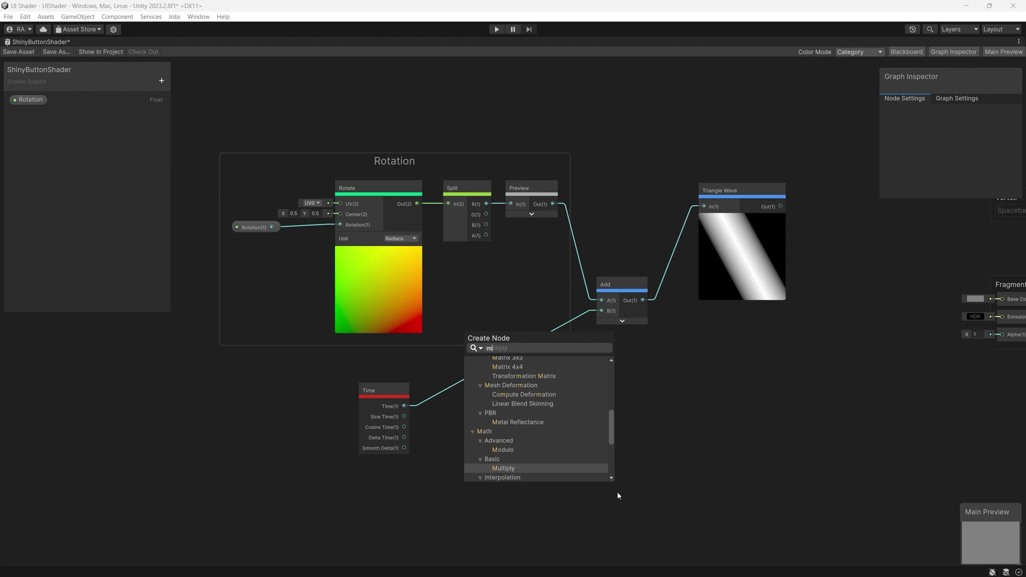
key(Return)
drag(539, 448, 482, 400)
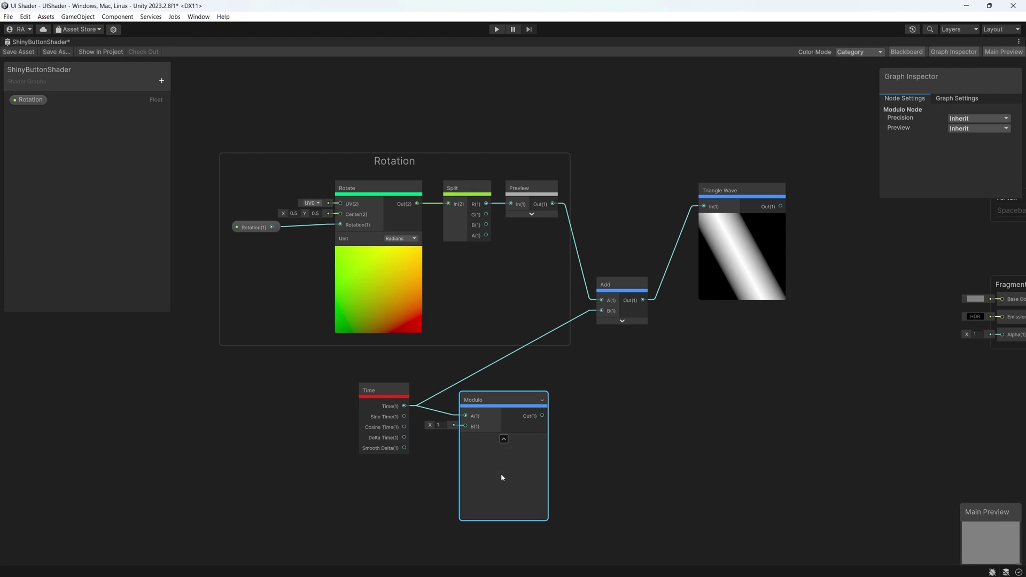
Step: Try 3 and 2 as the Modulo node's B value
click(442, 425)
text(3)
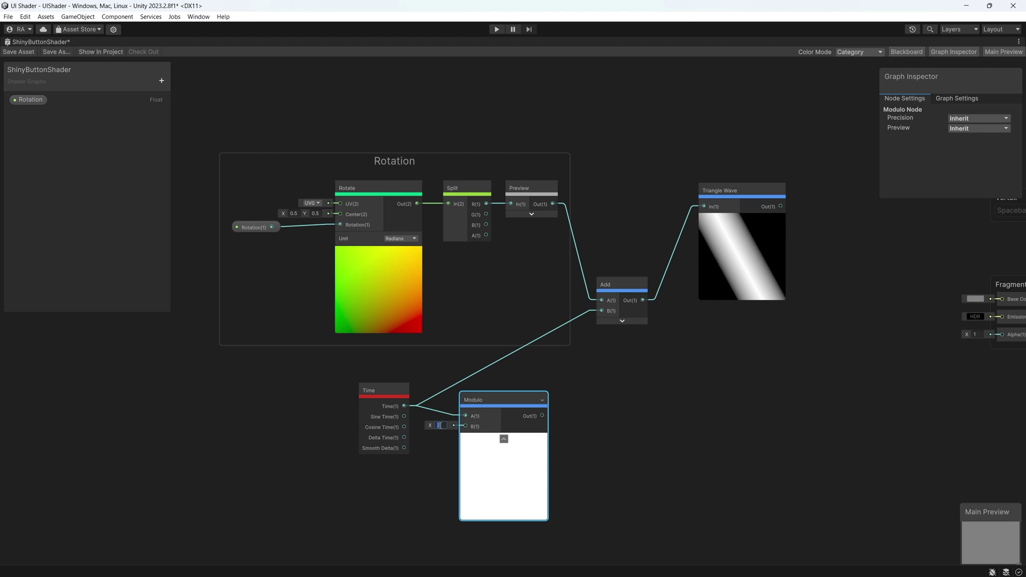
text(2)
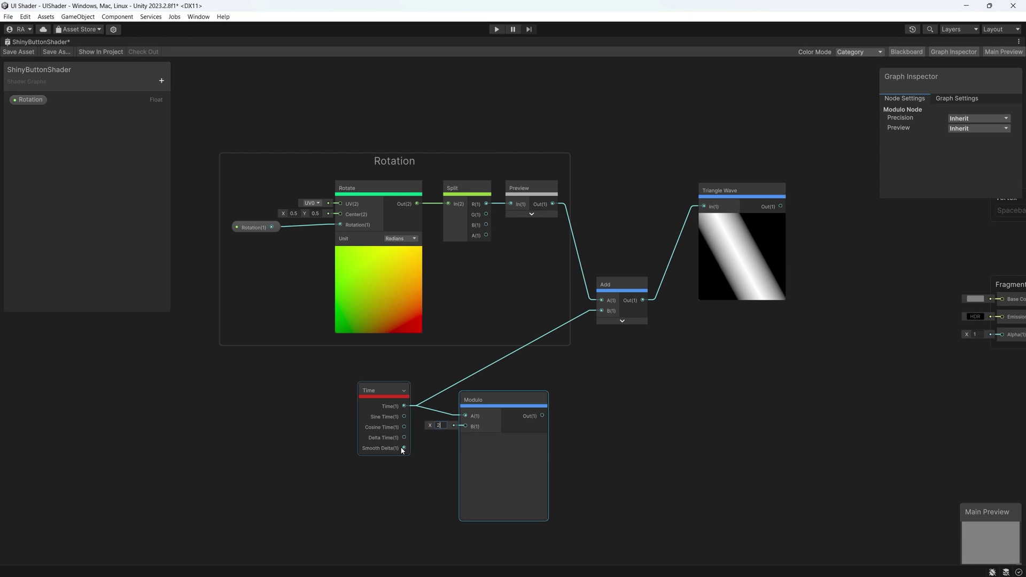
Step: Create a Float property named CycleTime and set its default value to 2
click(161, 81)
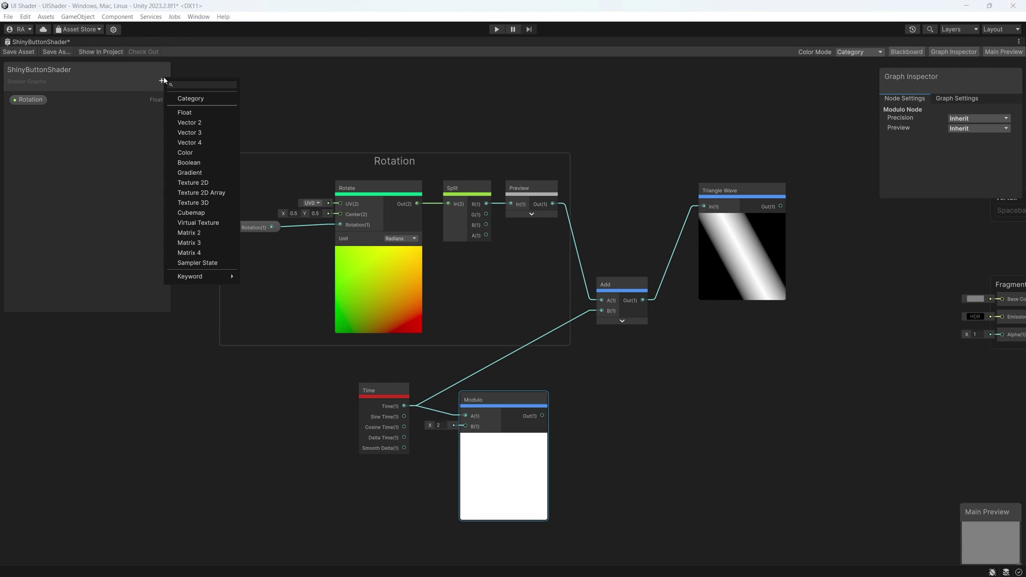
click(183, 110)
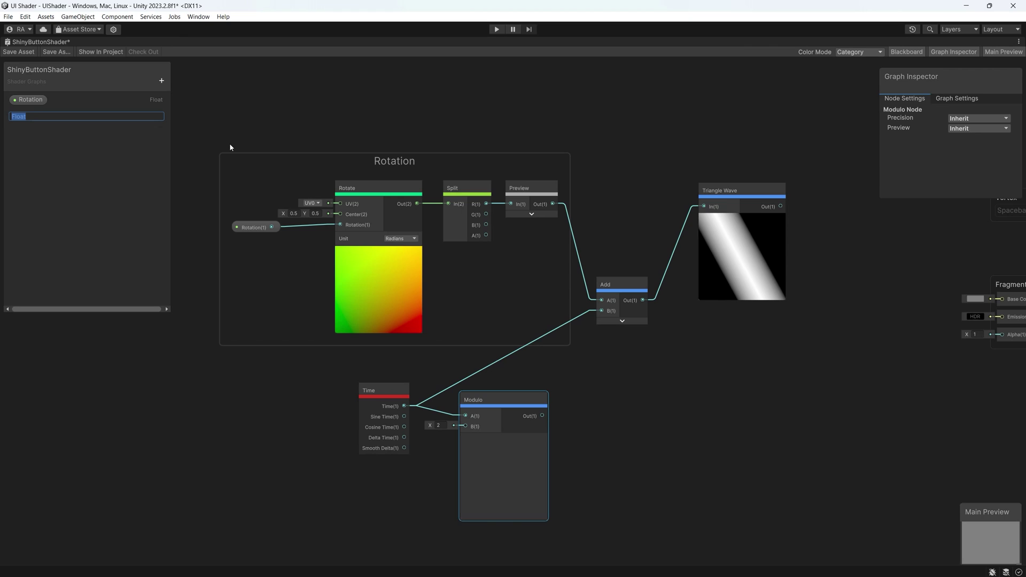
text(CycleTime)
key(Return)
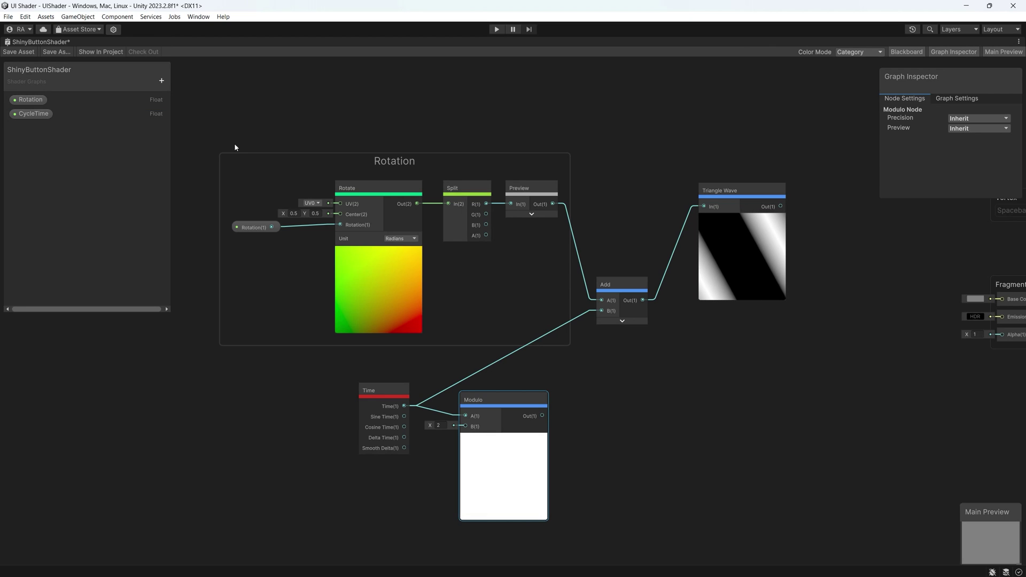
click(48, 117)
click(973, 151)
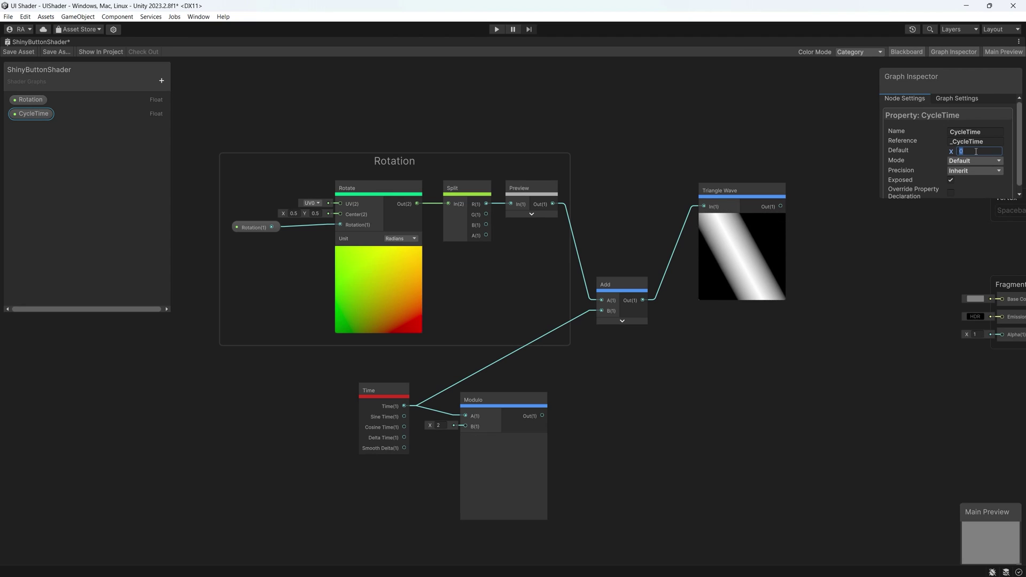
text(2)
Step: Wire CycleTime into the Modulo node's B input and the Modulo output into the Add node's B input
drag(365, 510, 466, 426)
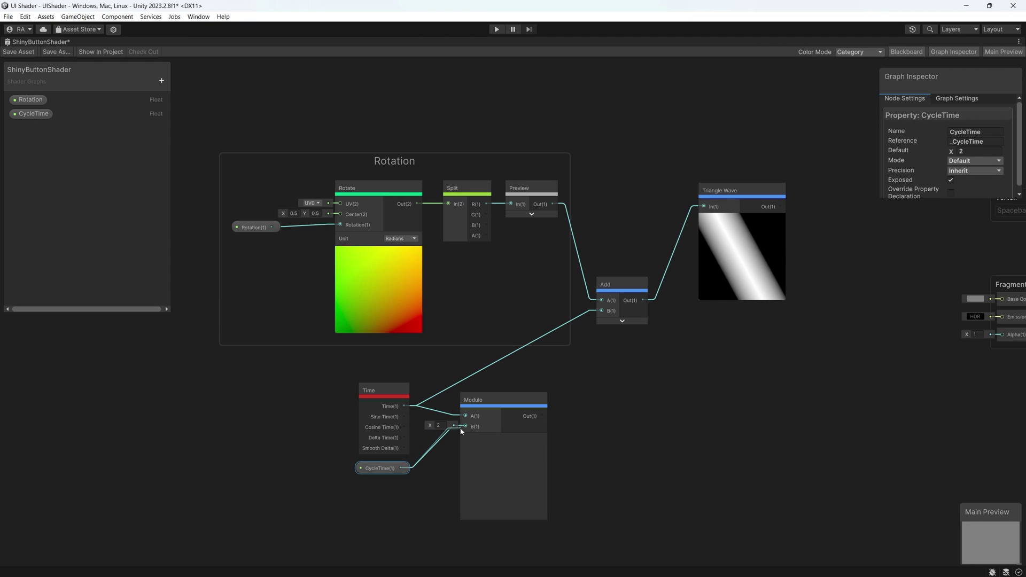
drag(314, 380, 447, 485)
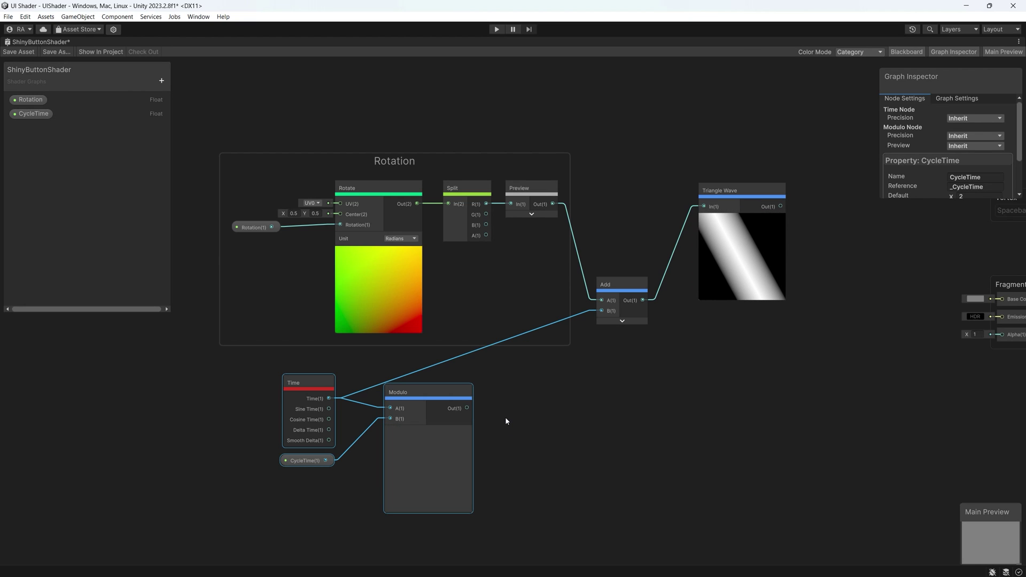
drag(467, 408, 566, 359)
drag(604, 316, 602, 313)
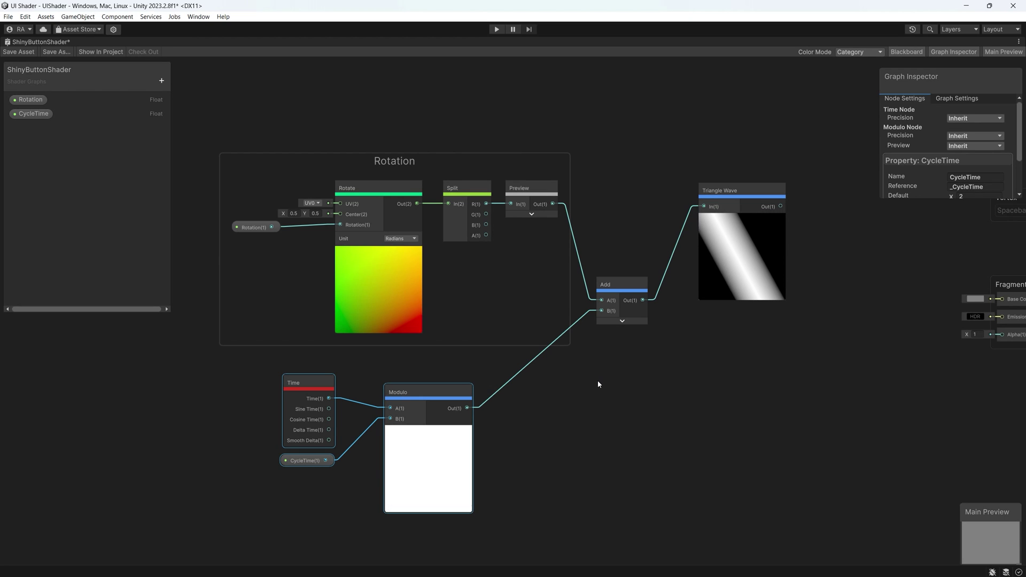
Step: Insert a Multiply node between the Modulo output and the Add node's B input, using Multiply's A input
right_click(527, 405)
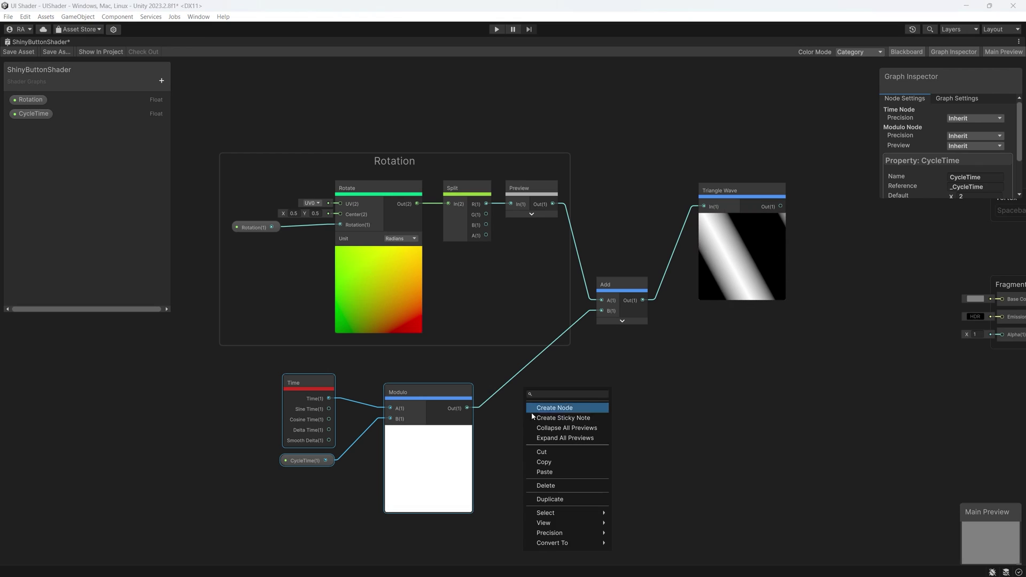
click(545, 410)
text(multiply)
key(Return)
drag(609, 443, 594, 408)
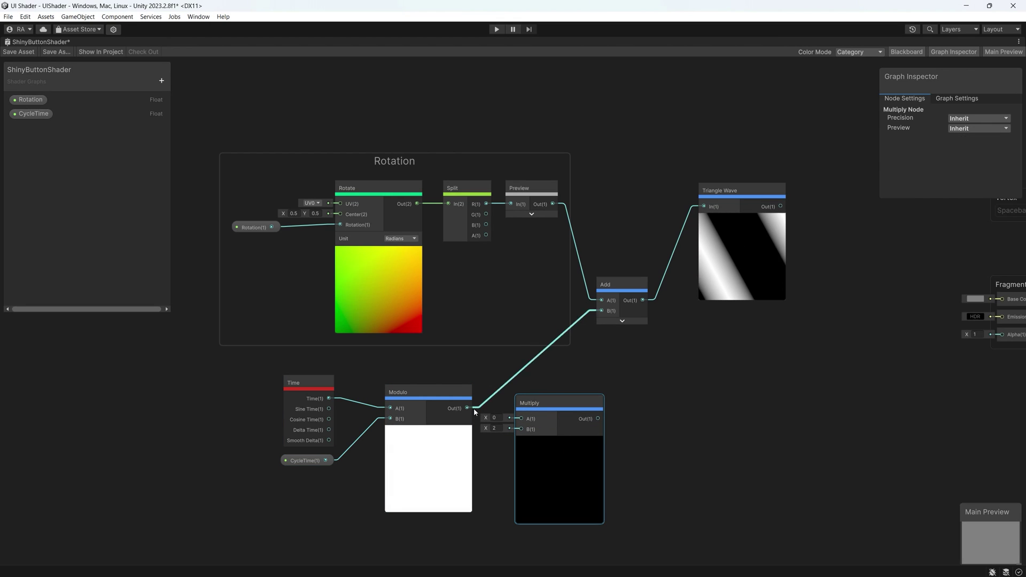
drag(474, 408, 593, 412)
drag(472, 408, 515, 412)
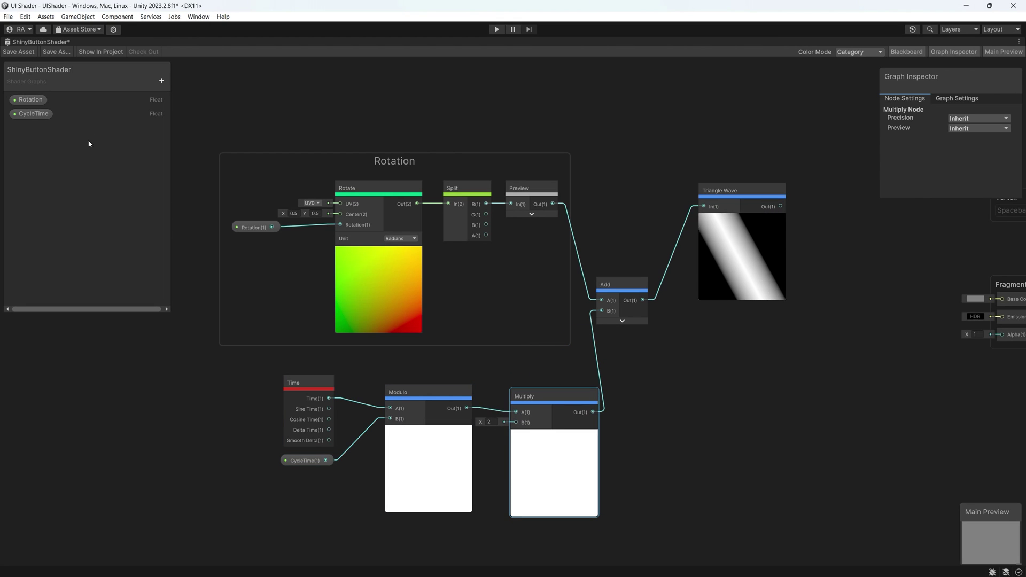
Step: Create a Float property named WaveSpeed, collapse the Modulo preview, and wire WaveSpeed into the Multiply node's B input
click(162, 81)
click(203, 117)
text(WaveSpeed)
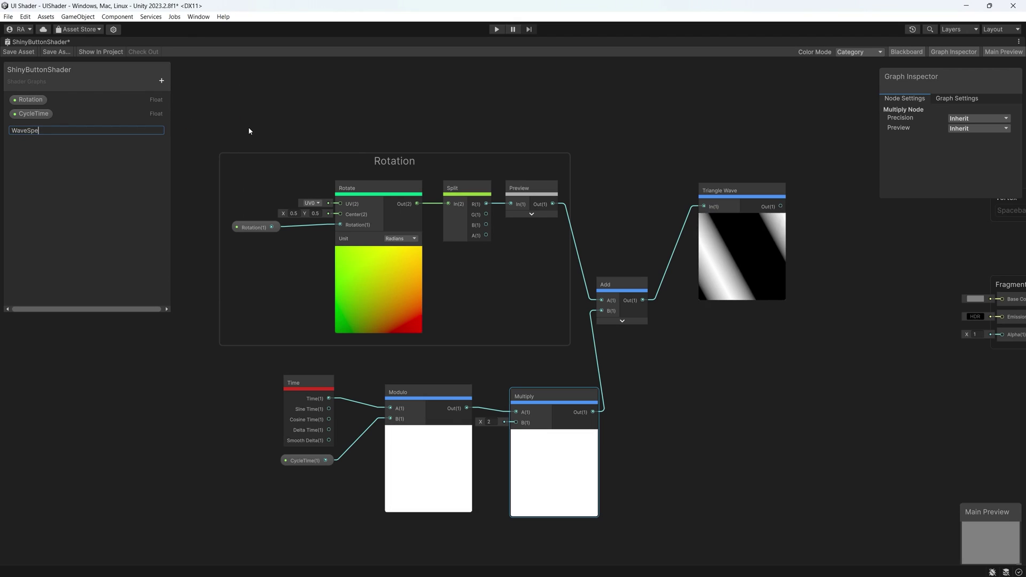
key(Return)
click(428, 430)
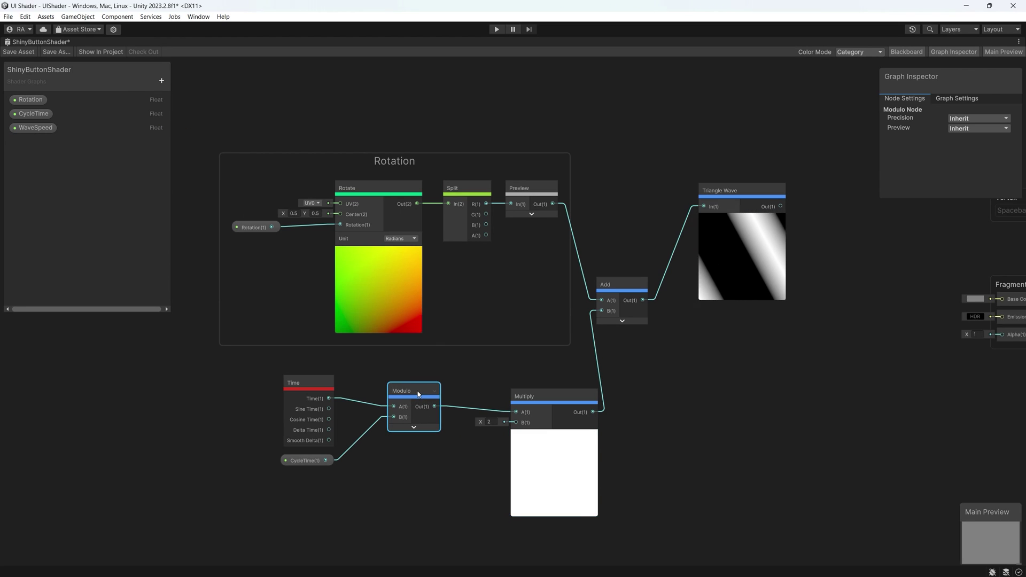
drag(33, 127, 517, 423)
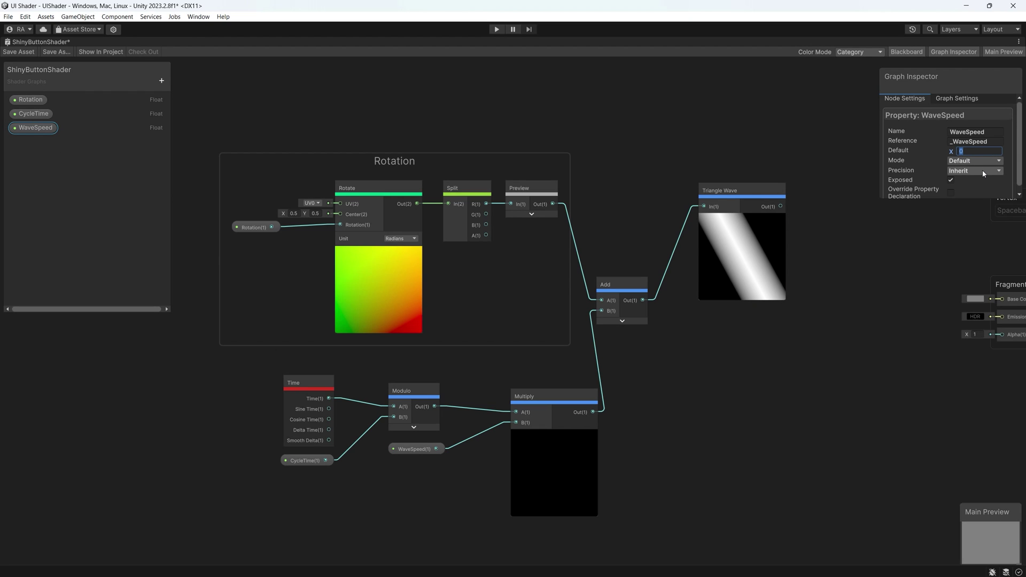
Step: Try 7 and 4 as the WaveSpeed property's default value
text(7)
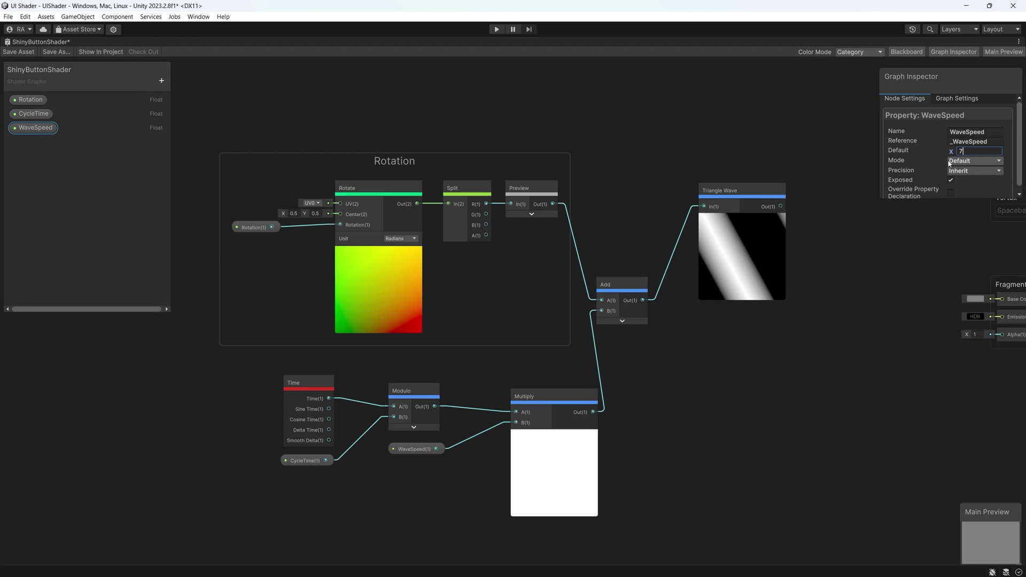
key(BackSpace)
text(4)
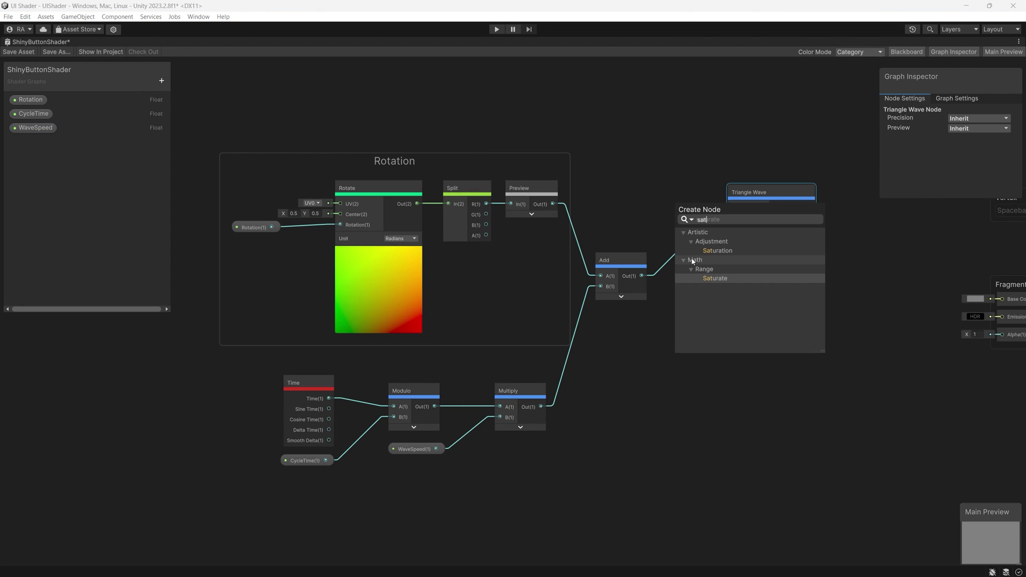
Step: Insert a Saturate node between the Add node's output and the Triangle Wave input
click(724, 279)
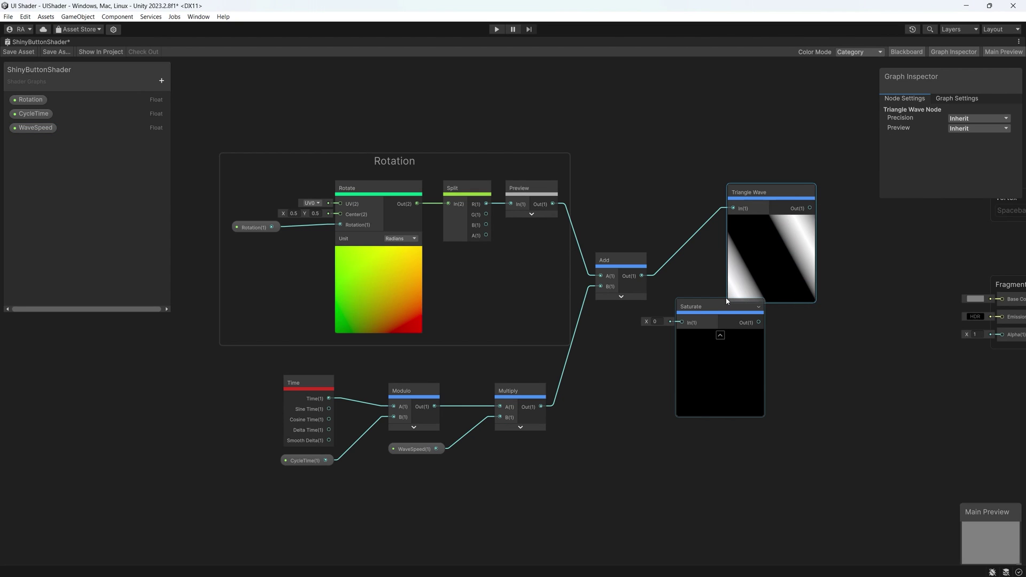
drag(752, 198, 702, 228)
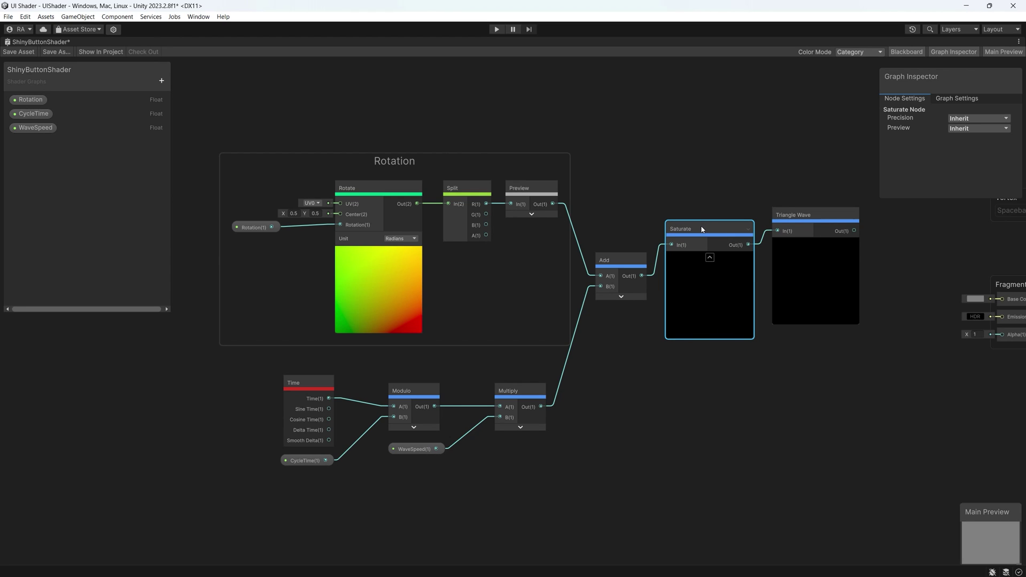
Step: Set the WaveSpeed property's default value to 3
click(421, 453)
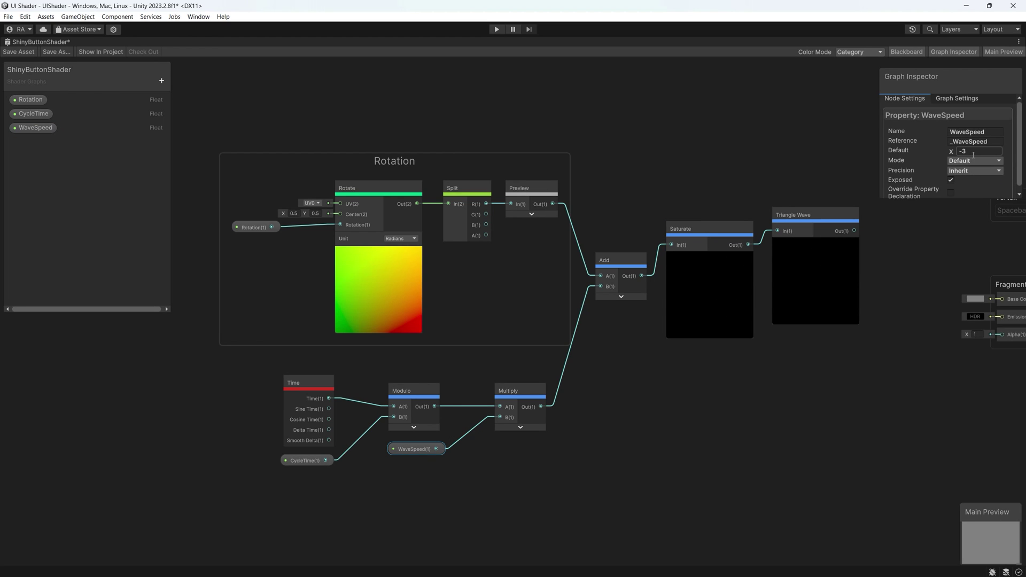
text(3)
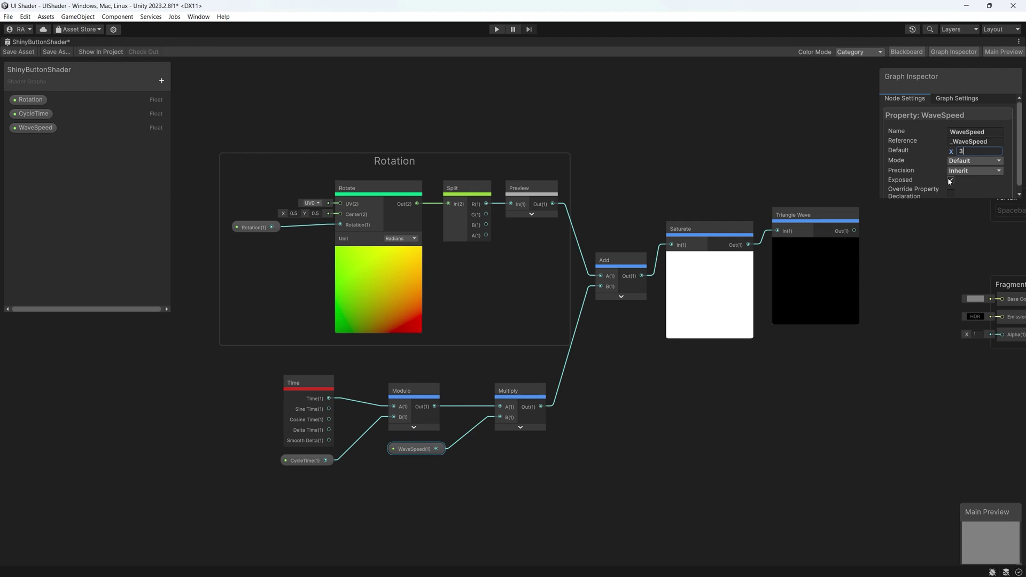
Step: Align the Saturate node level with the Triangle Wave node
click(771, 395)
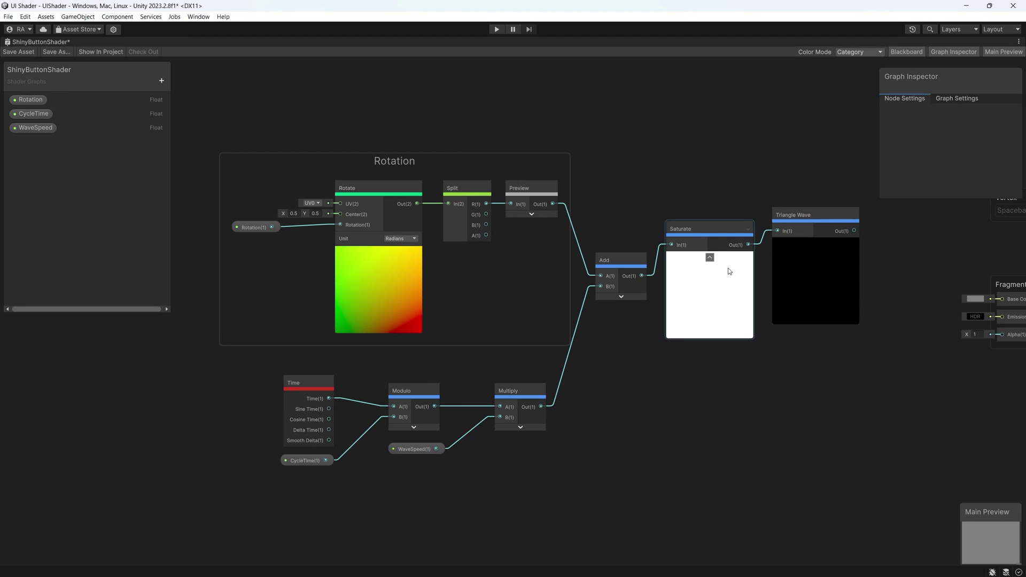
drag(727, 239, 731, 225)
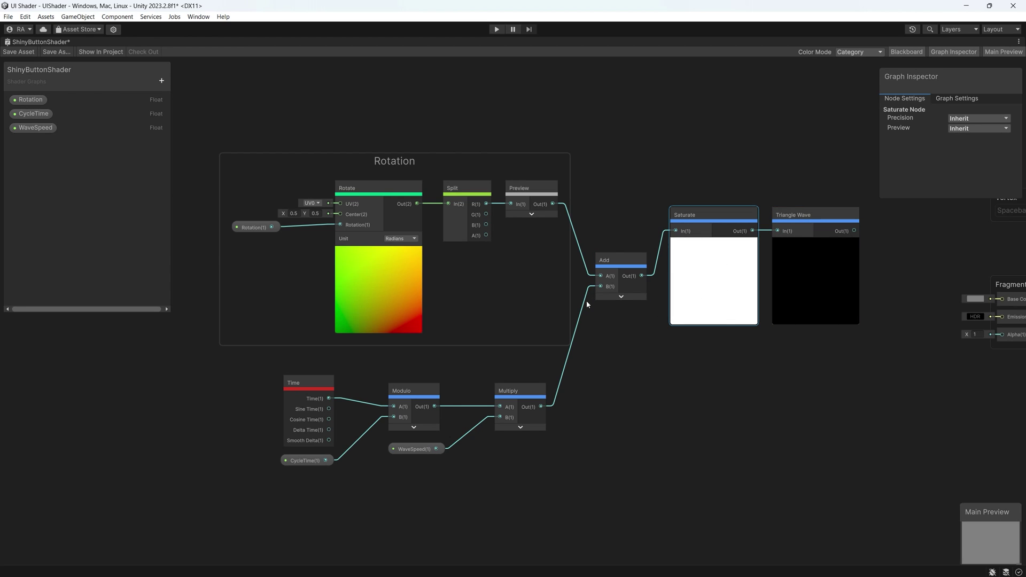
Step: Group the Time, Modulo, Multiply, CycleTime and WaveSpeed nodes under the name CycleTime, and move the Rotation group clear of it
drag(259, 370, 533, 473)
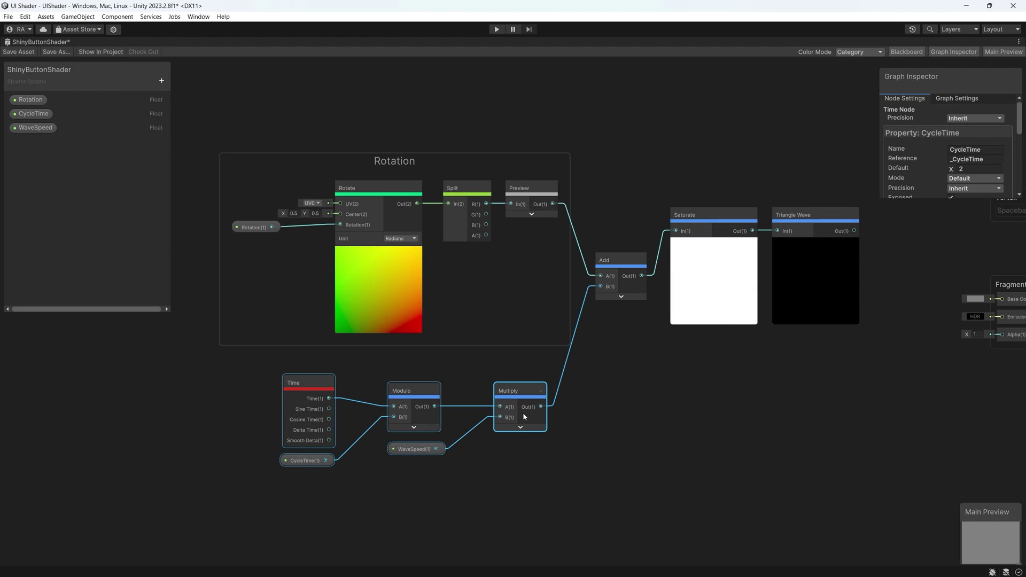
right_click(524, 416)
click(566, 533)
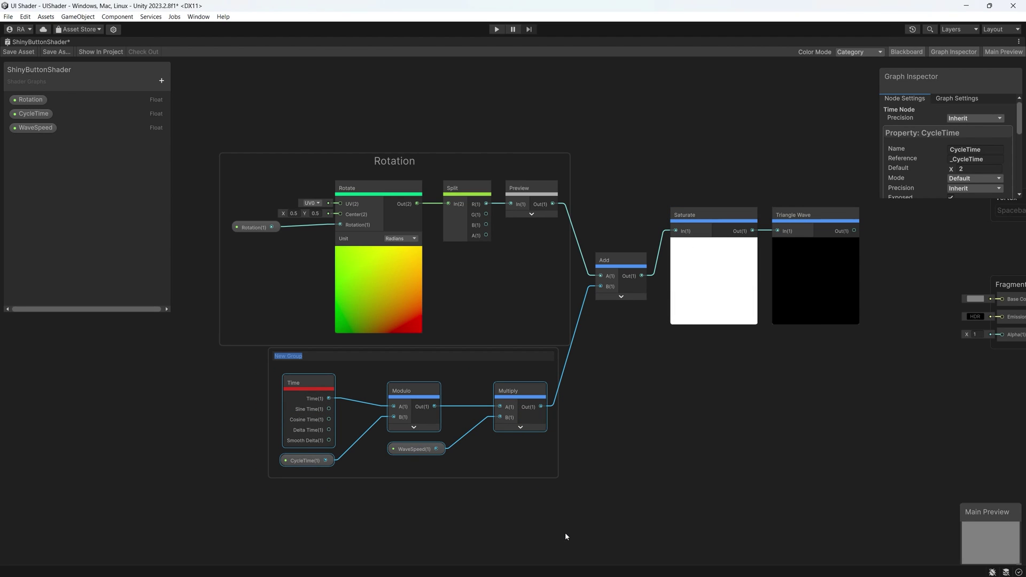
text(CycleTime)
key(Return)
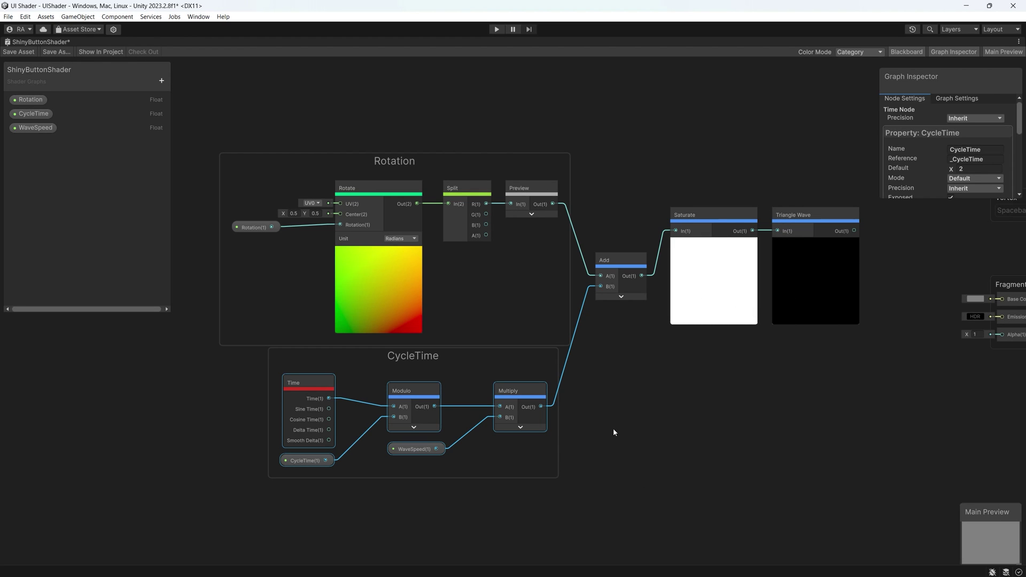
drag(466, 167, 444, 158)
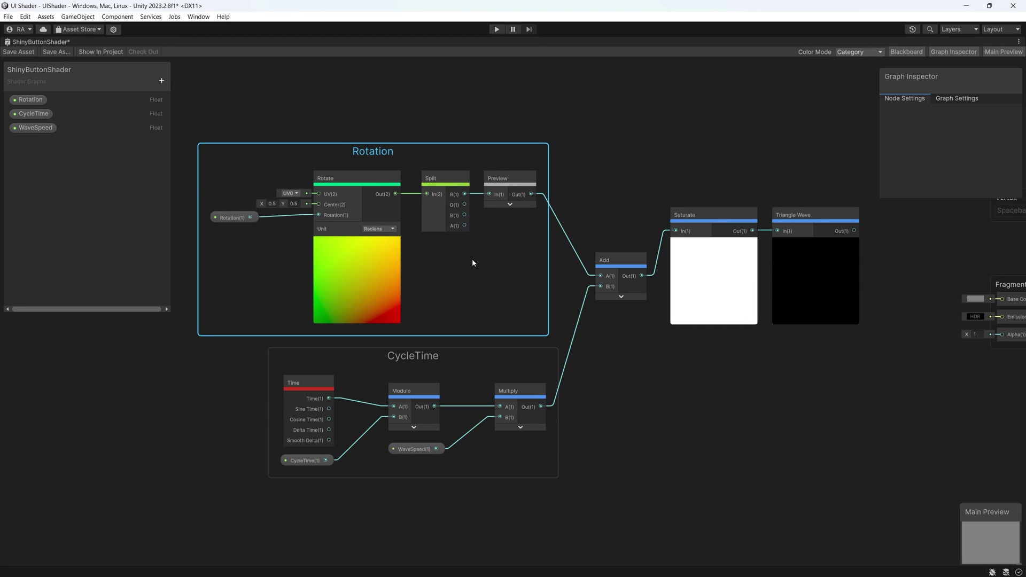
click(515, 259)
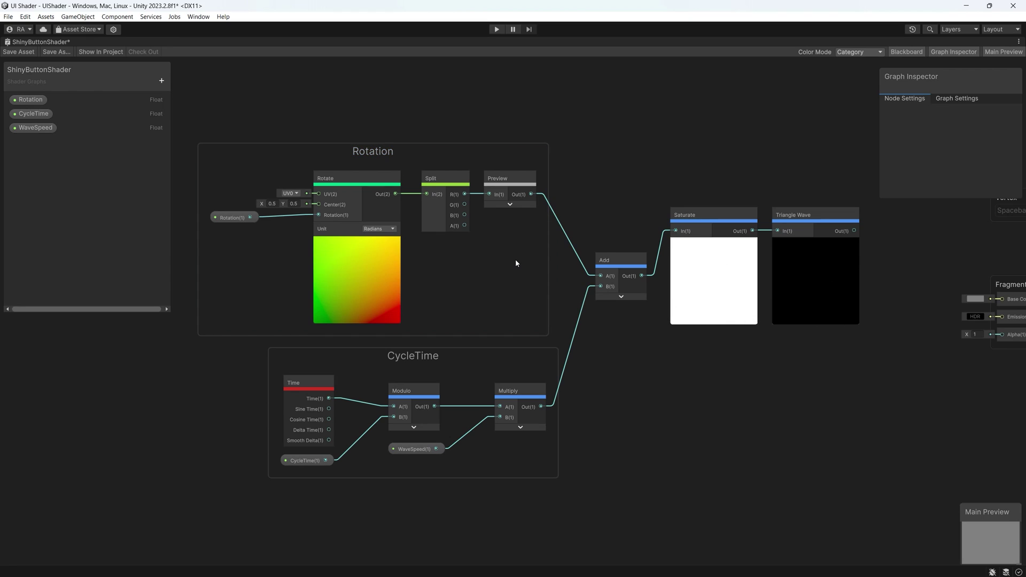
Step: Create a Subtract node inside the Rotation group and wire its output into the Add node's A input
key(space)
text(sub)
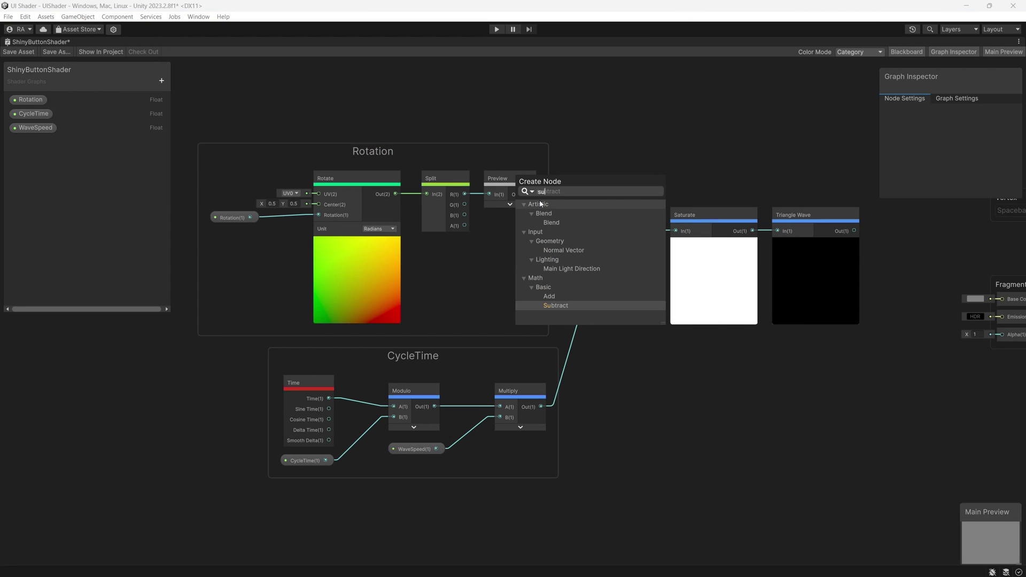
click(559, 249)
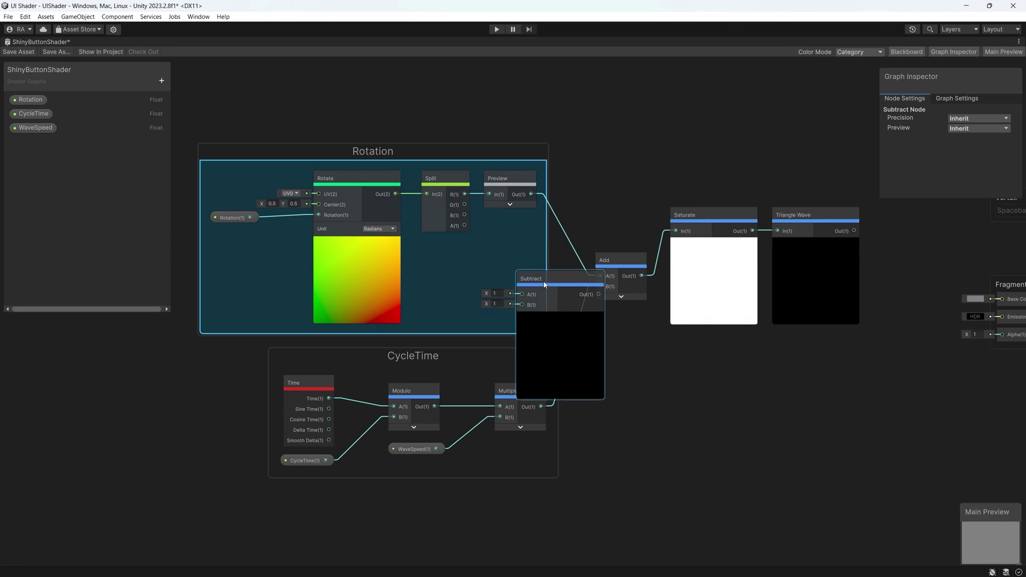
drag(548, 279, 562, 239)
drag(603, 287, 599, 278)
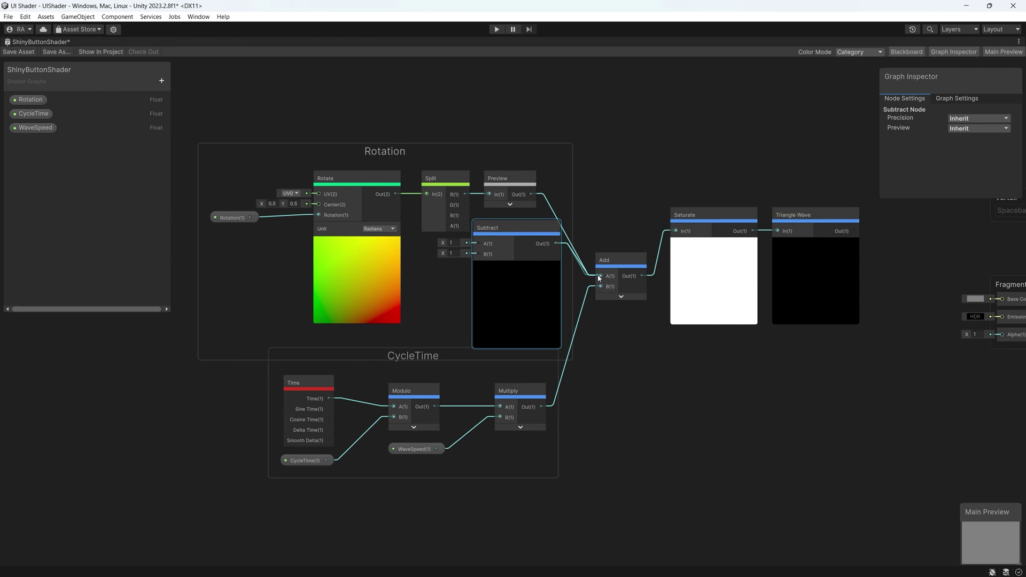
Step: Delete the Preview node and connect the Split node's R output to the Subtract node's A input
click(502, 191)
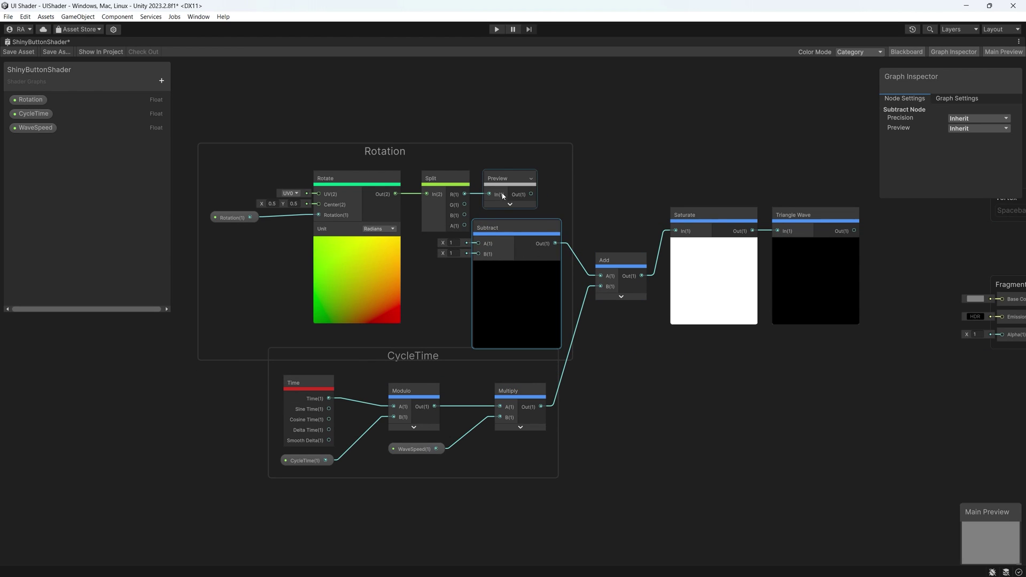
click(484, 214)
drag(470, 200, 478, 243)
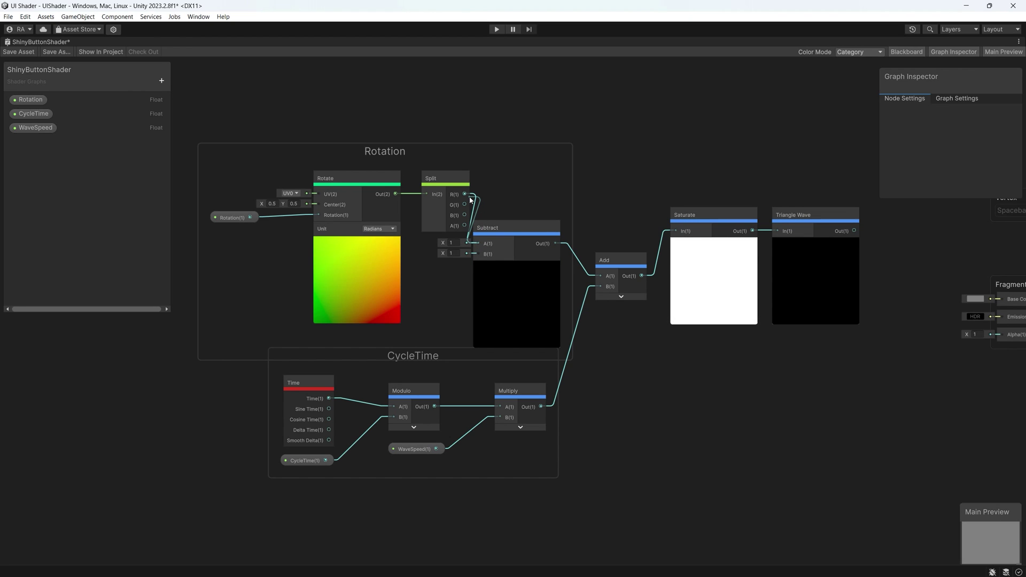
Step: Reposition the Rotation group and its Subtract node, and set the Subtract node's B value to 1.2
drag(437, 155, 393, 117)
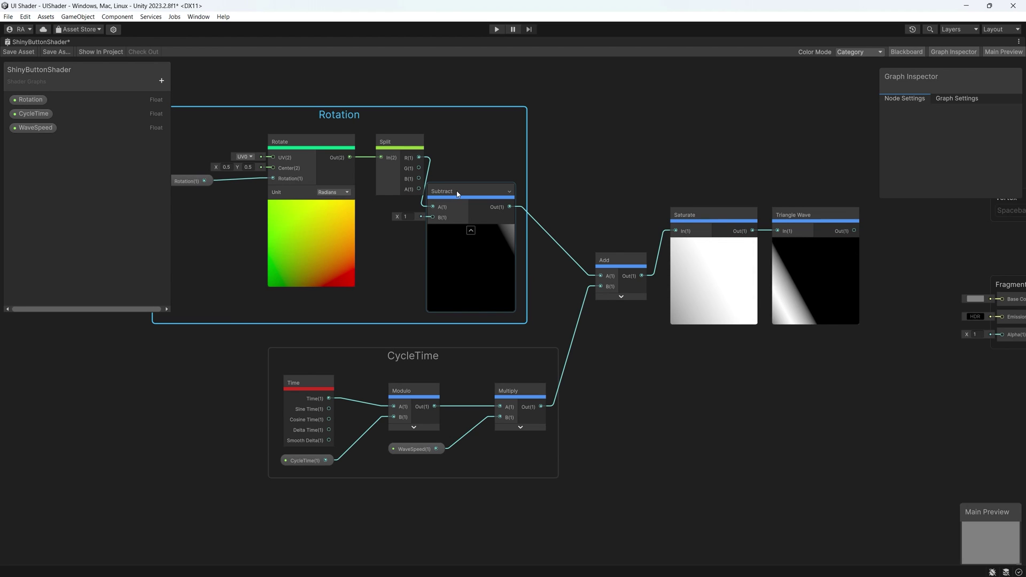
drag(457, 194, 422, 216)
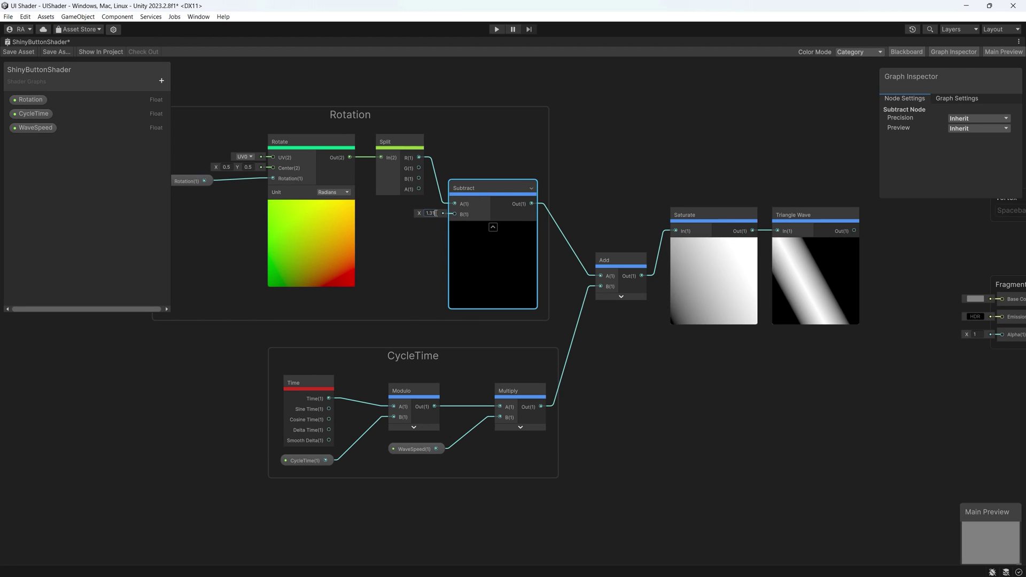
click(424, 214)
text(1.2)
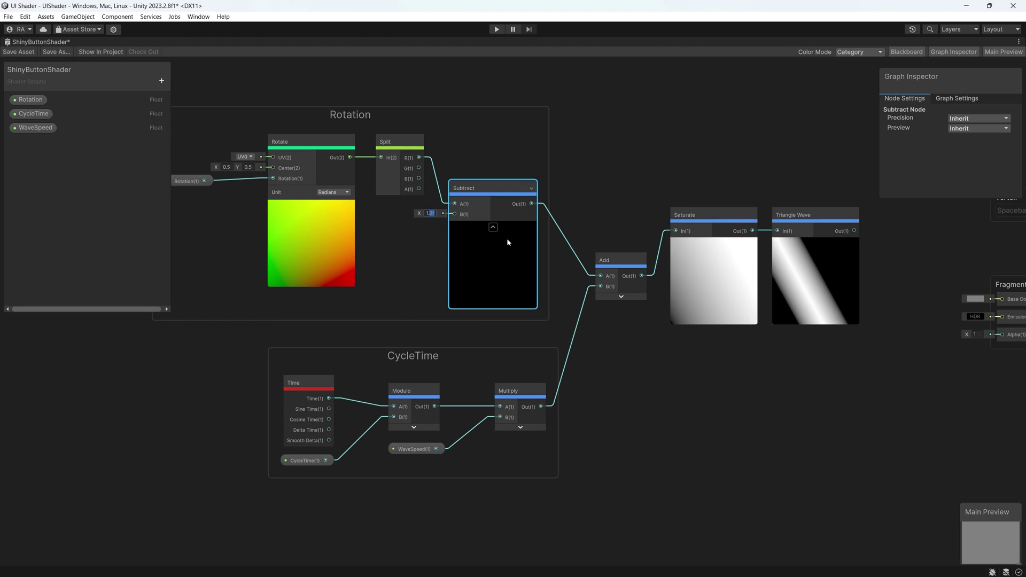
click(380, 262)
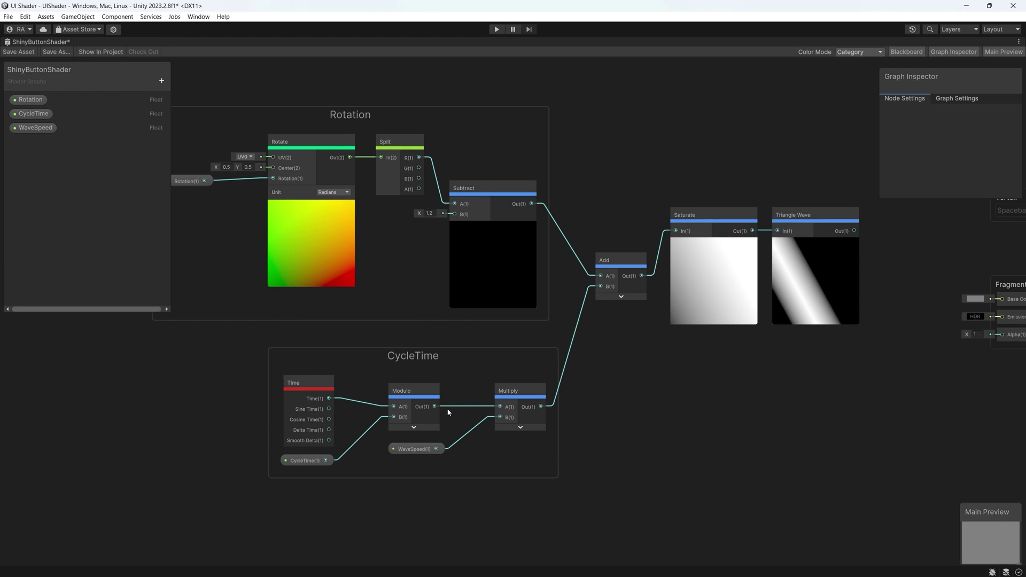
Step: Collapse the Saturate preview, line it up between Add and Triangle Wave, and move the Fragment block lower
click(412, 449)
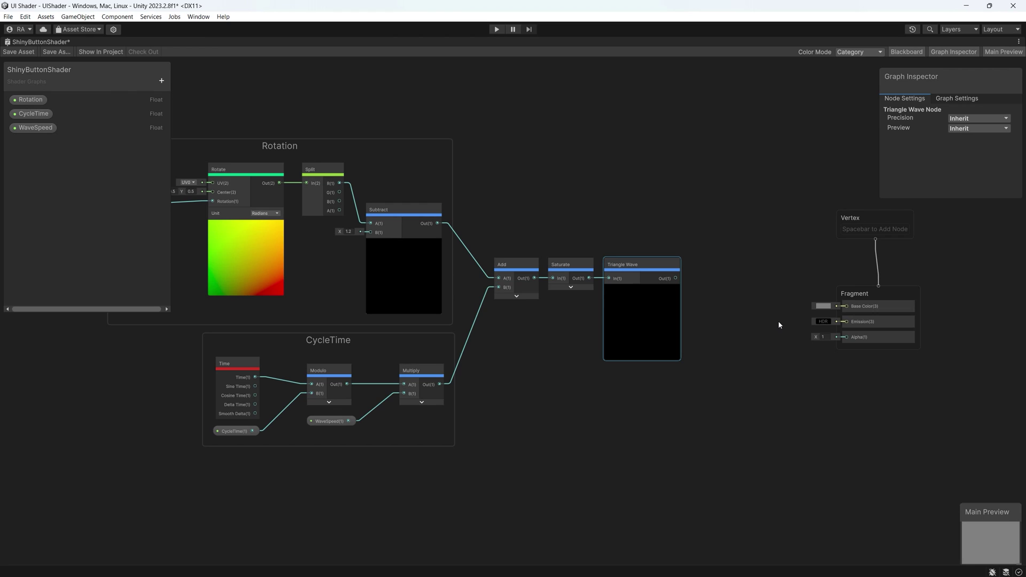
drag(853, 295, 847, 322)
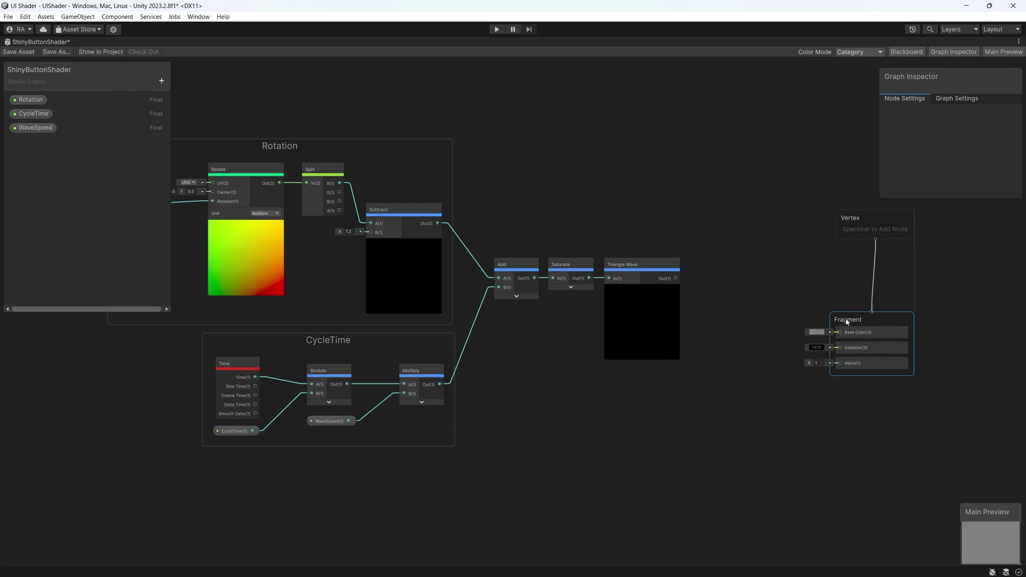
Step: Create a Sample Texture 2D node below the Triangle Wave node
right_click(659, 401)
click(618, 390)
right_click(648, 403)
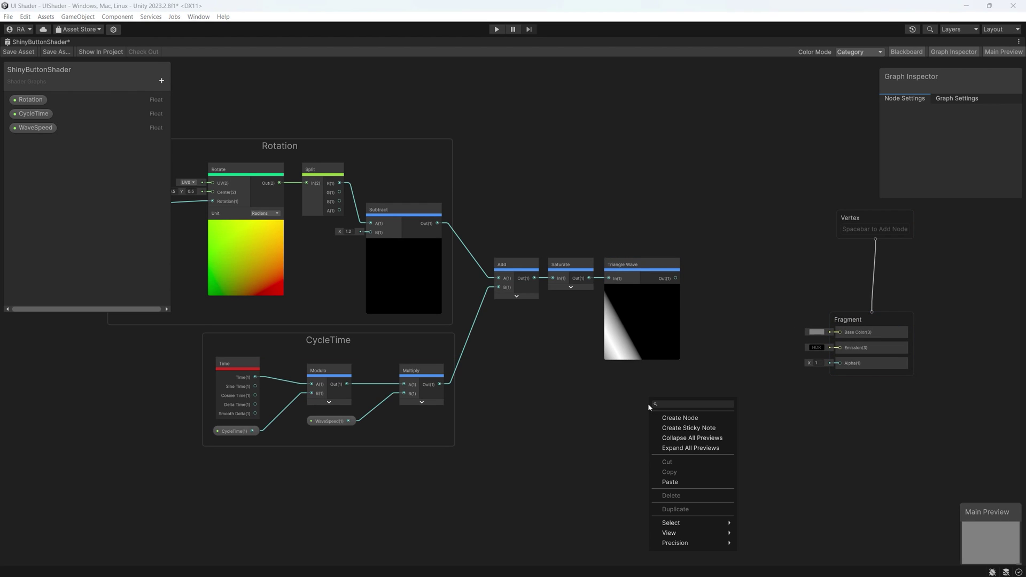
click(665, 416)
text(samp)
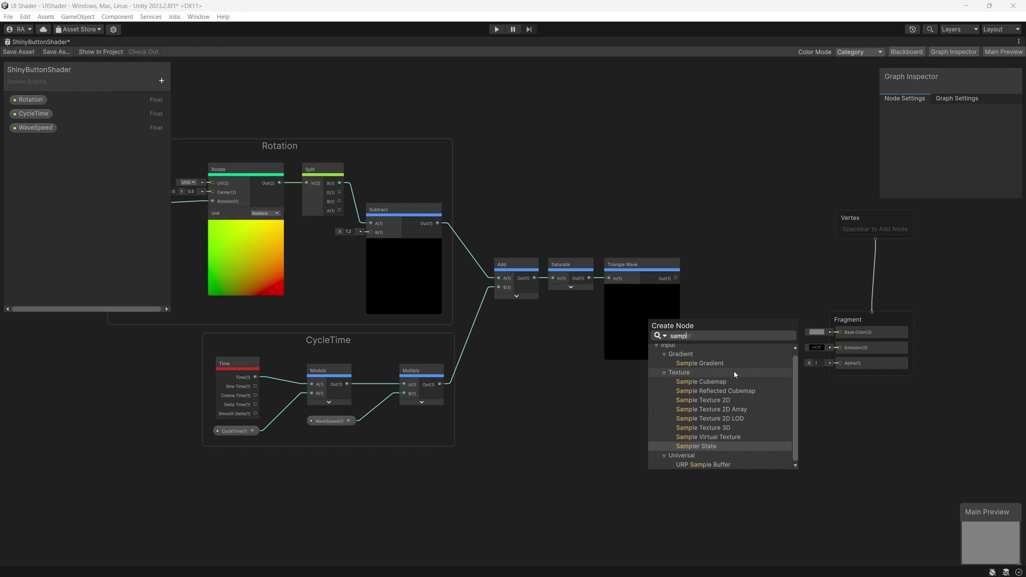
text(le t)
key(Return)
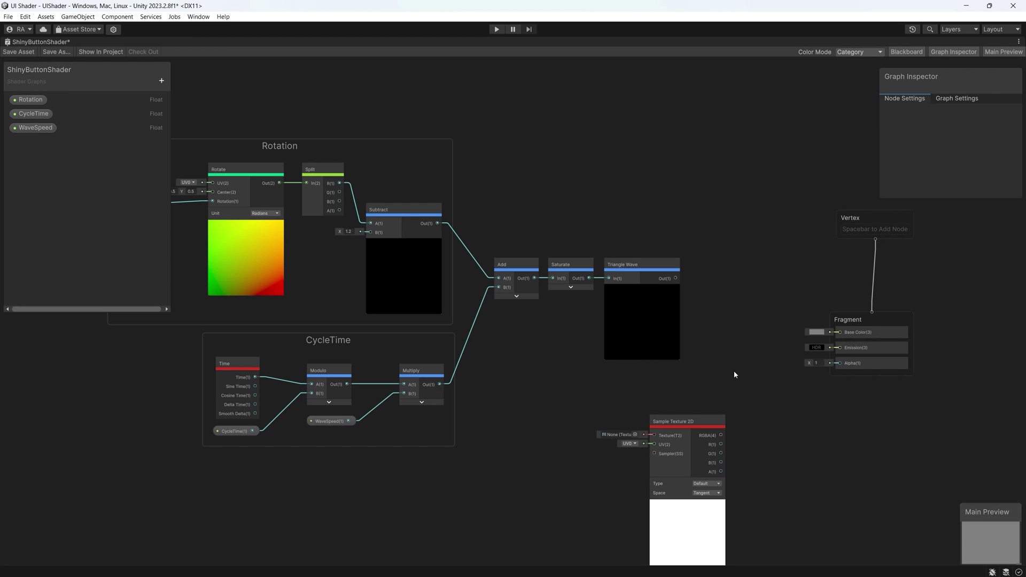
drag(689, 422, 658, 416)
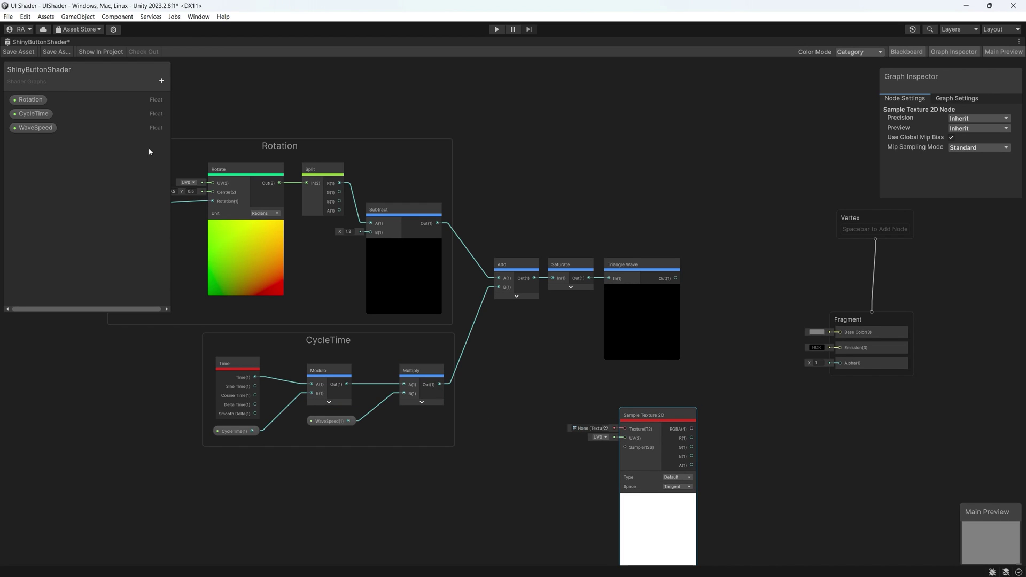
Step: Create a Texture 2D property named MainTex, put it first among the properties, and wire it into the Sample Texture 2D's Texture input
click(161, 81)
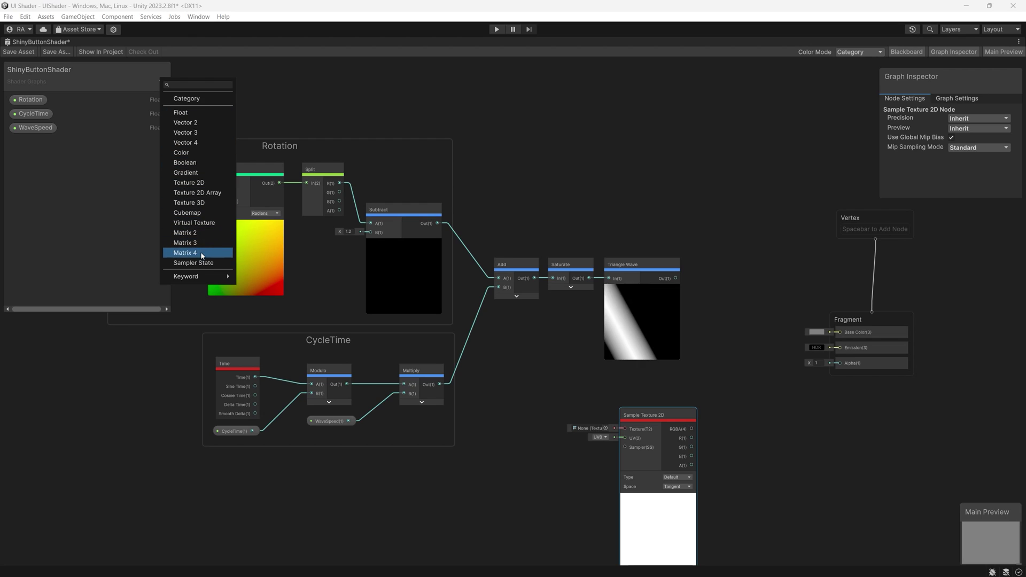
click(188, 182)
text(M)
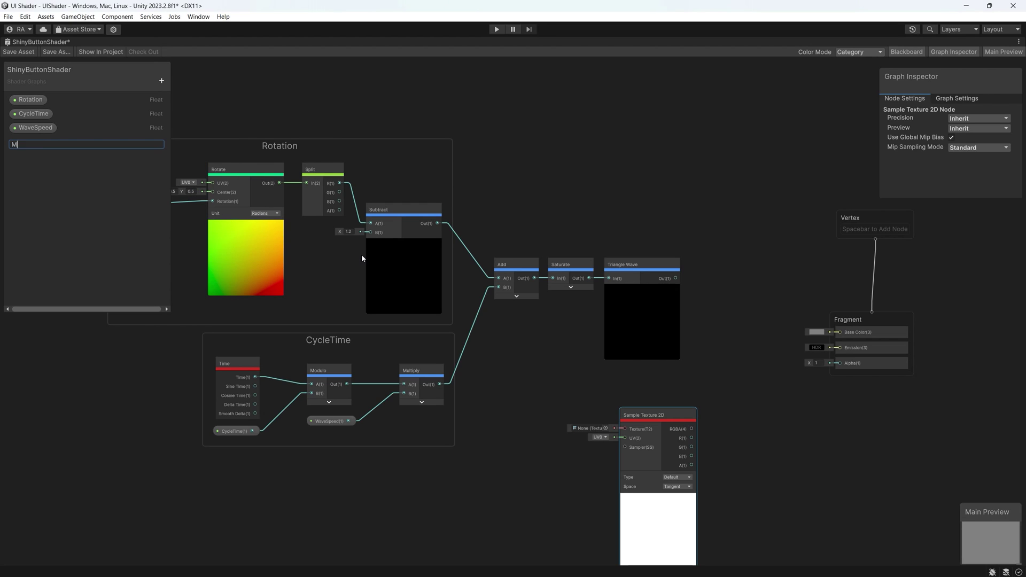
text(ainTex)
key(Return)
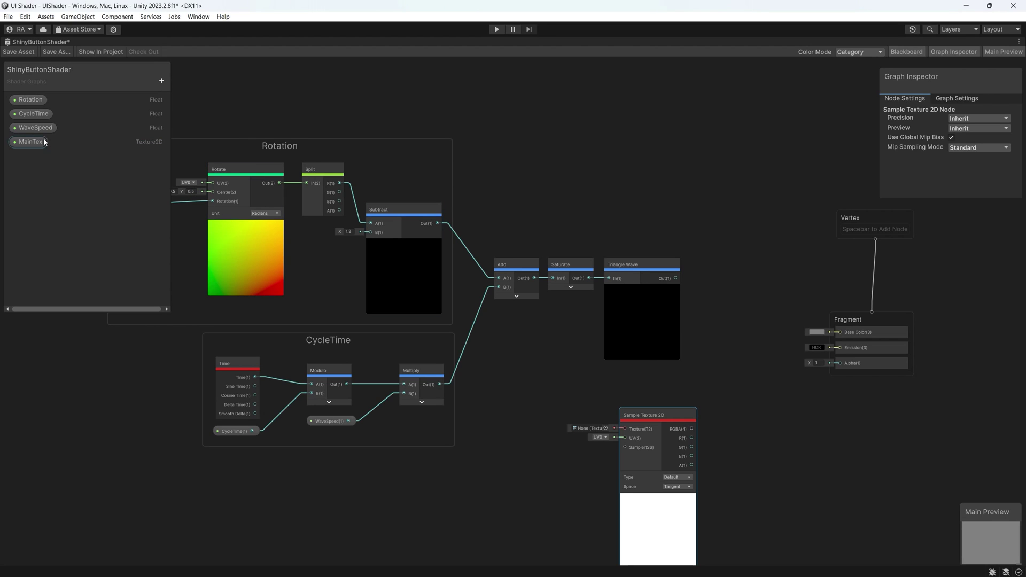
drag(30, 142, 624, 415)
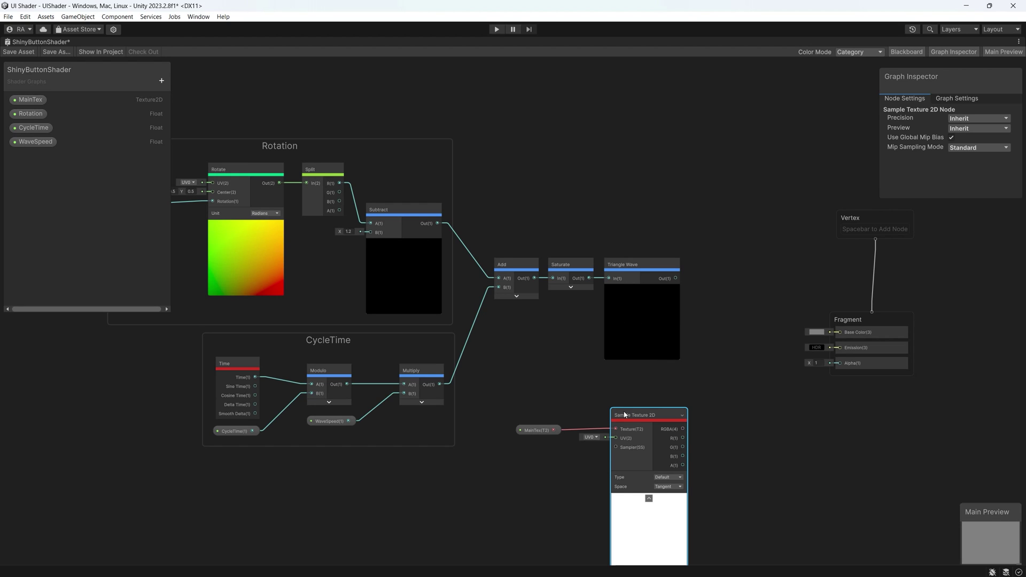
Step: Create an Add node combining the Triangle Wave output in A with the Sample Texture 2D's RGBA output in B
right_click(723, 381)
click(729, 391)
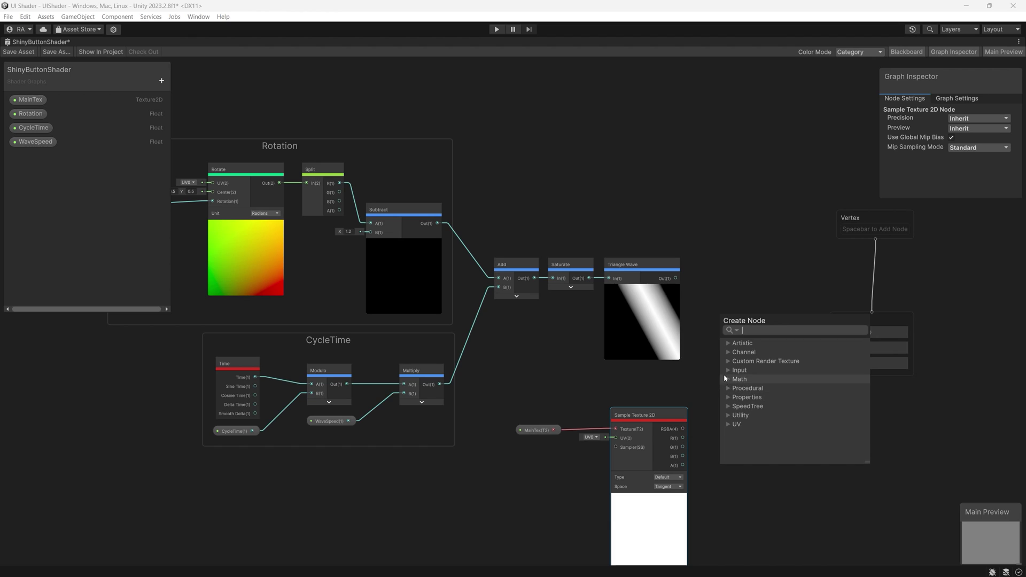
text(add)
click(750, 345)
drag(750, 414, 742, 350)
drag(676, 279, 684, 290)
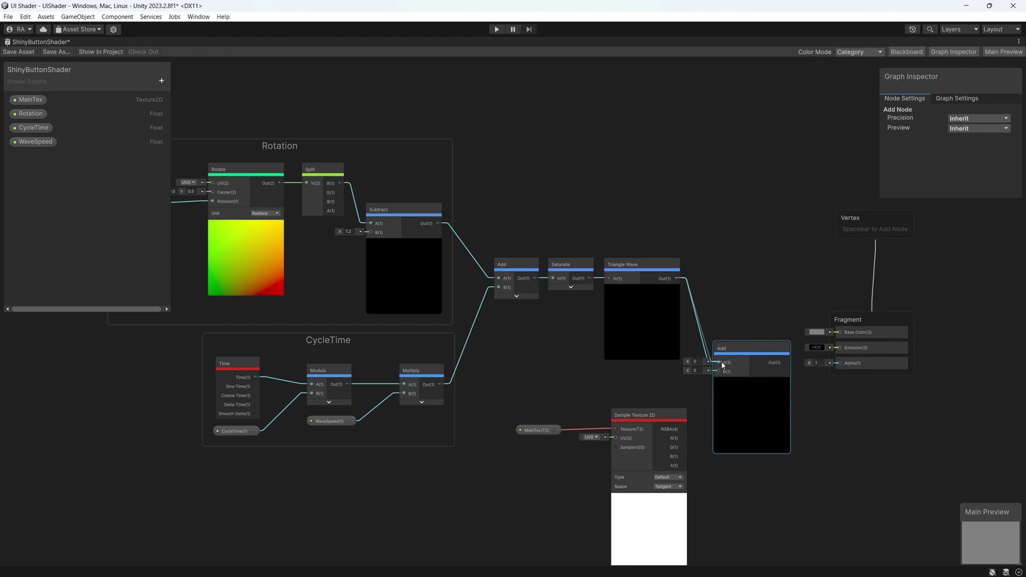
drag(682, 429, 718, 371)
Step: Set the MainTex default texture to box_coin2, and move the Sample Texture 2D and MainTex nodes up beneath the Triangle Wave
click(559, 432)
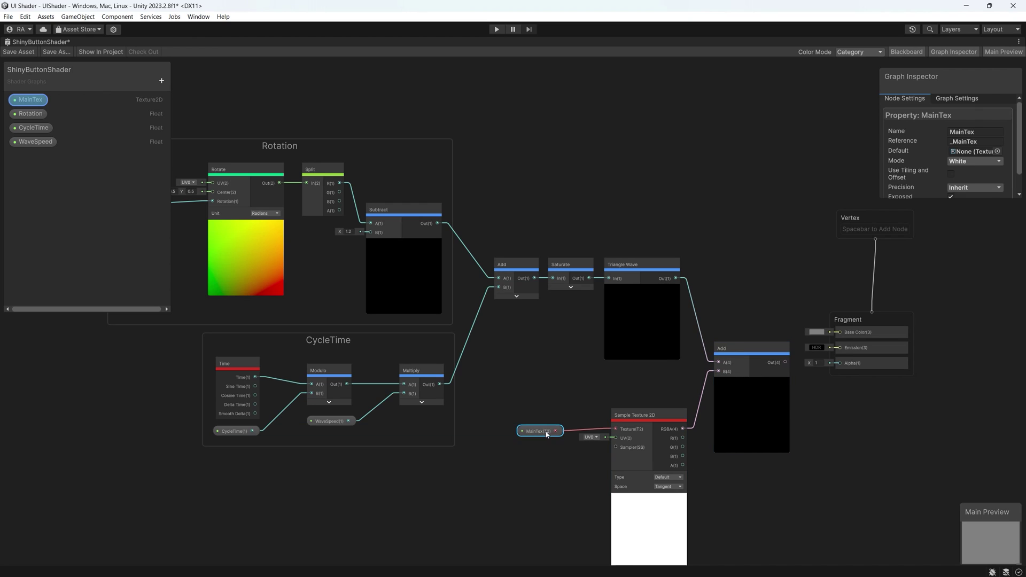
click(997, 152)
click(861, 269)
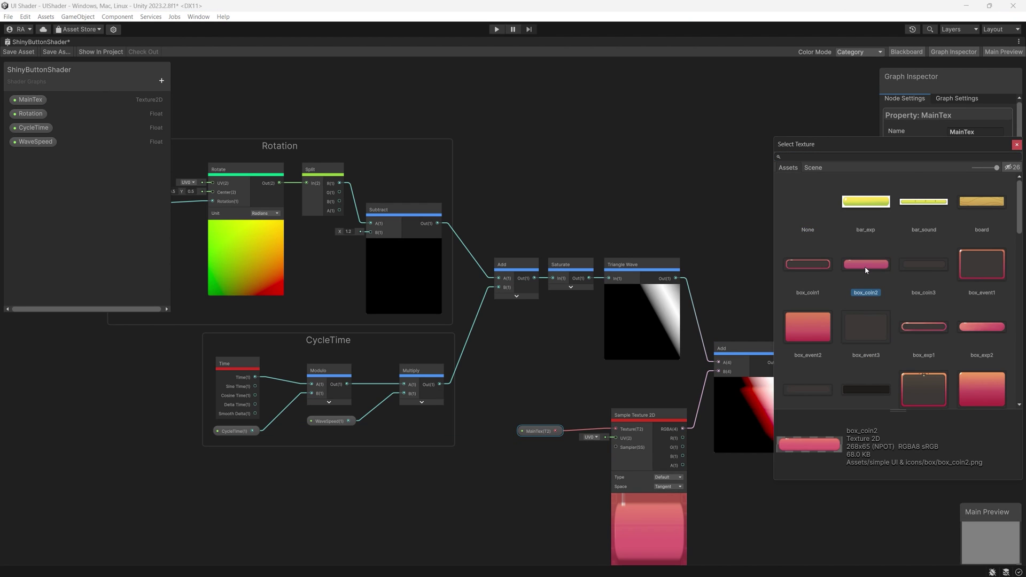
click(784, 542)
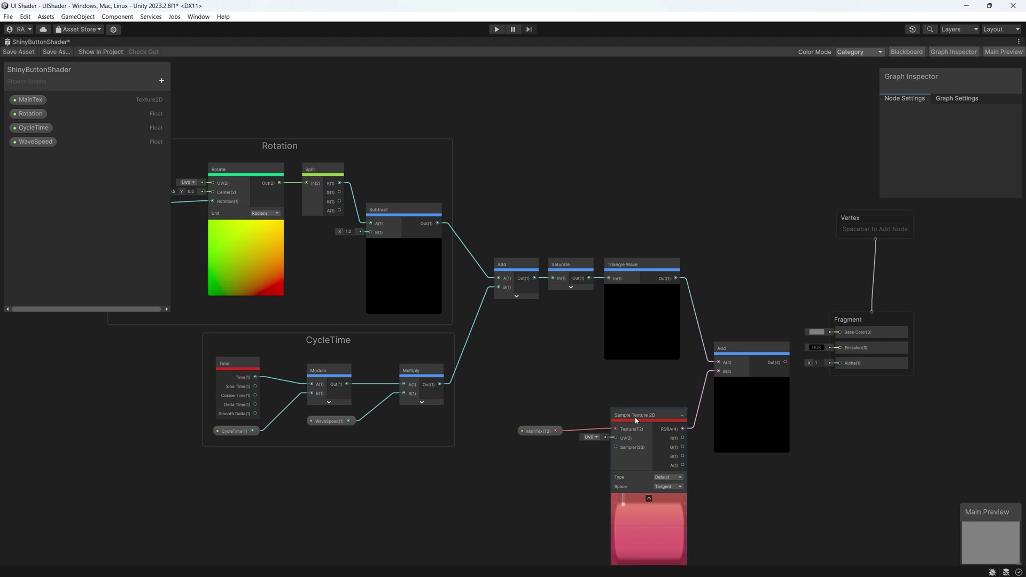
drag(643, 421, 636, 390)
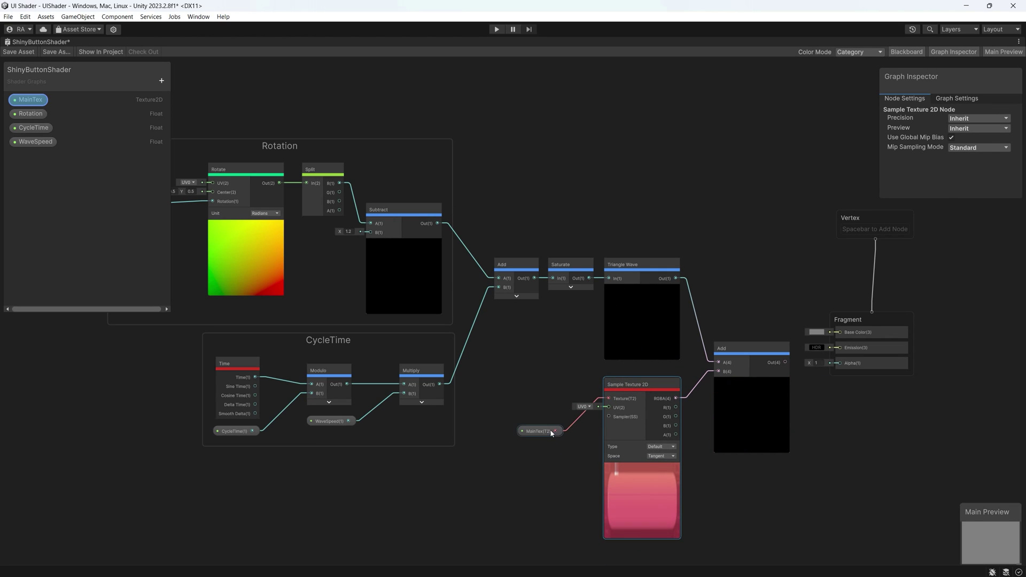
drag(550, 431, 547, 396)
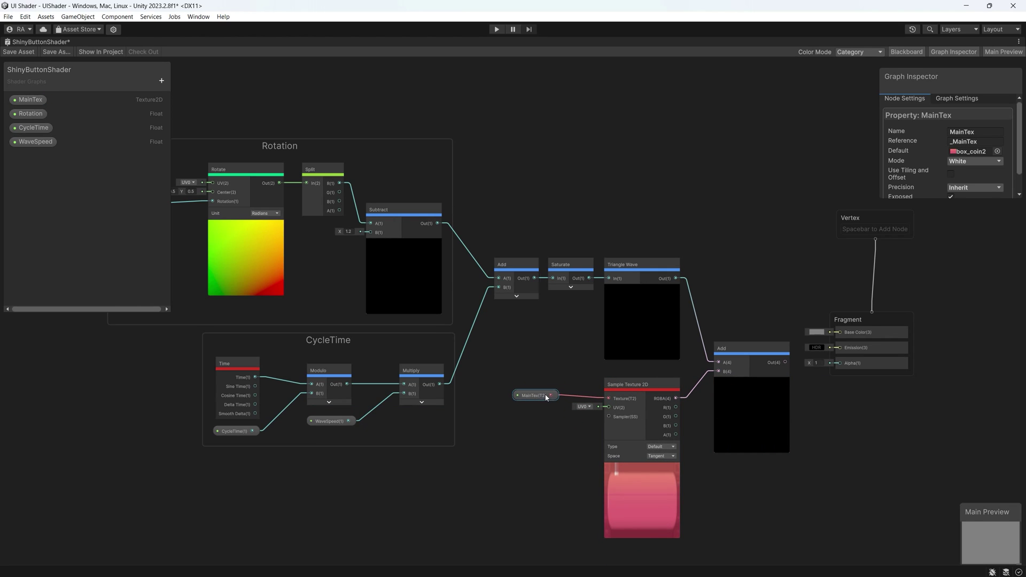
Step: Connect the new Add node's output to the Fragment's Base Color and shift the Add node slightly upward
drag(786, 362, 840, 332)
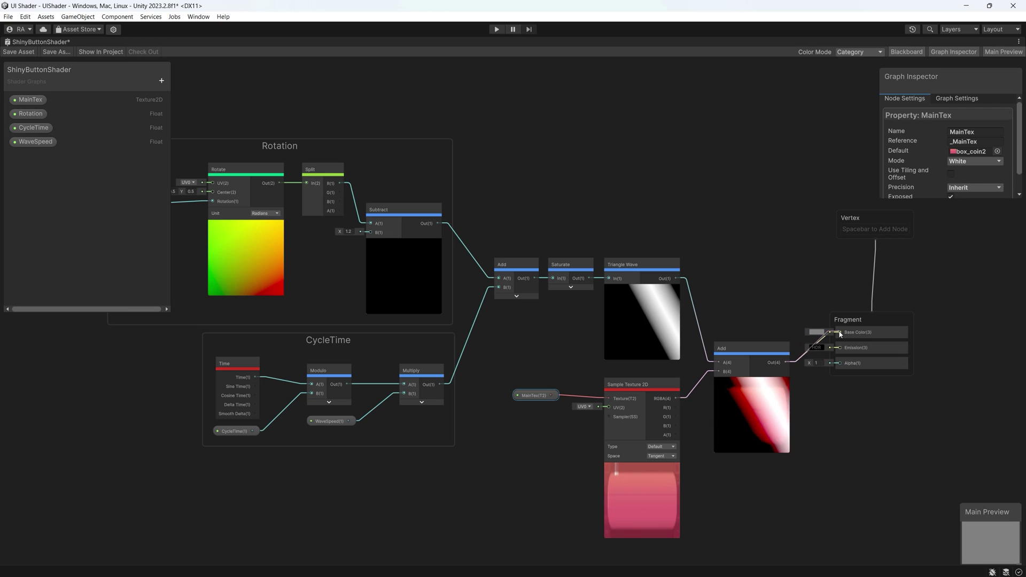
drag(738, 410, 735, 402)
click(750, 373)
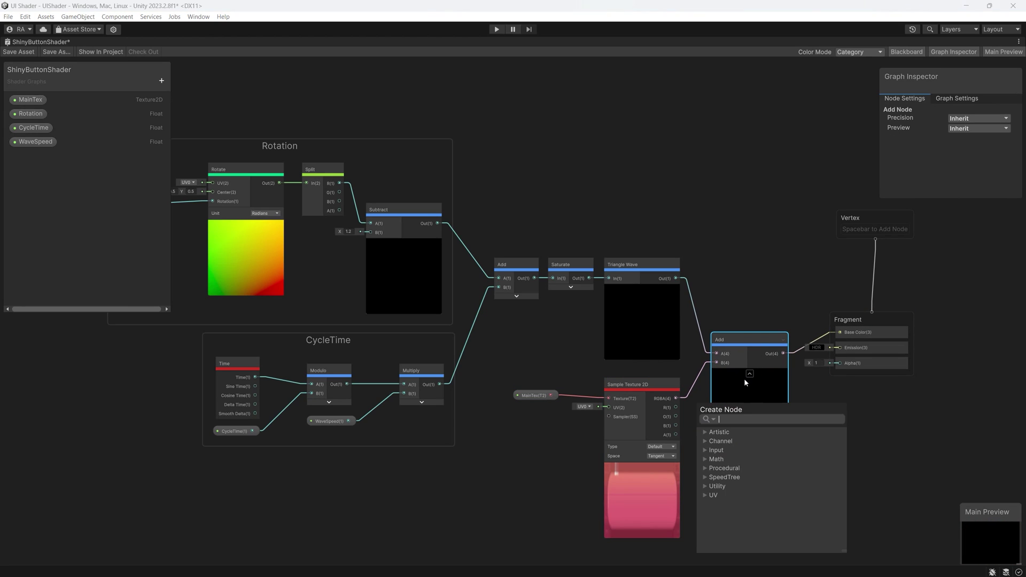
Step: Connect the Sample Texture 2D's A output to the Fragment's Alpha input and save the shader asset
drag(677, 434, 839, 366)
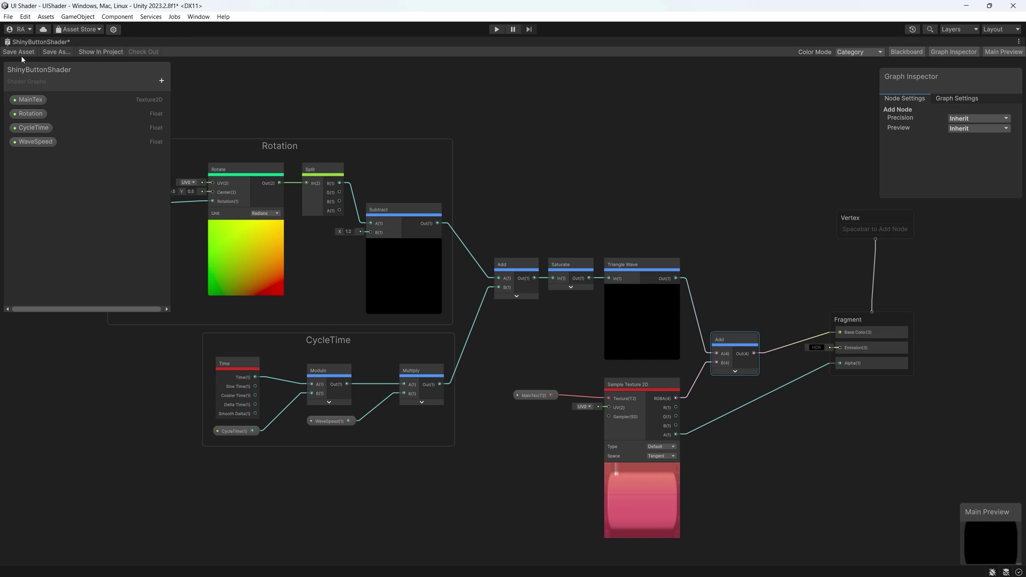
key(shift+space)
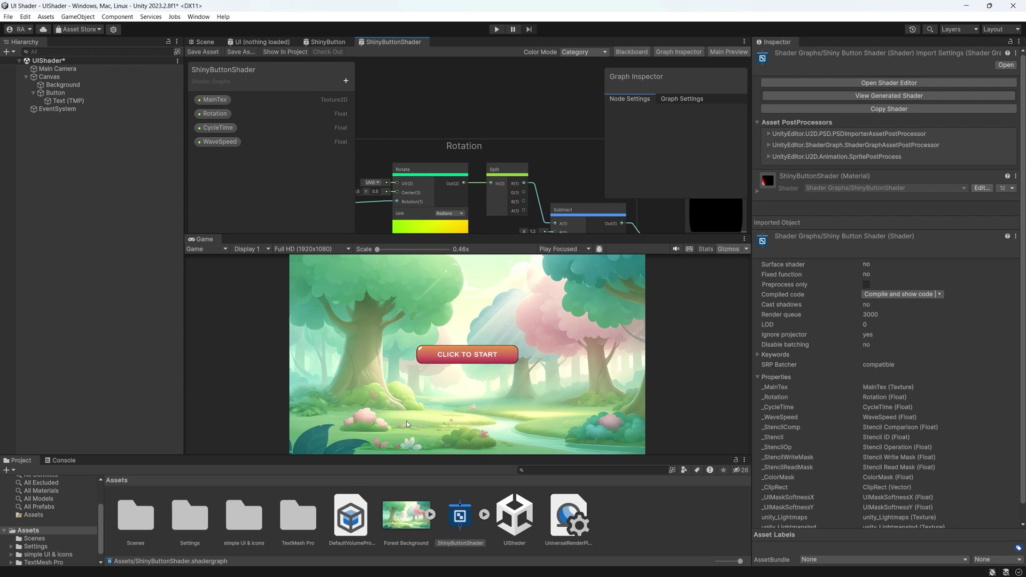
Step: Create a material named ShinyBtnMat from the ShinyButtonShader asset and assign it as the Material of the Button's Image component
right_click(455, 527)
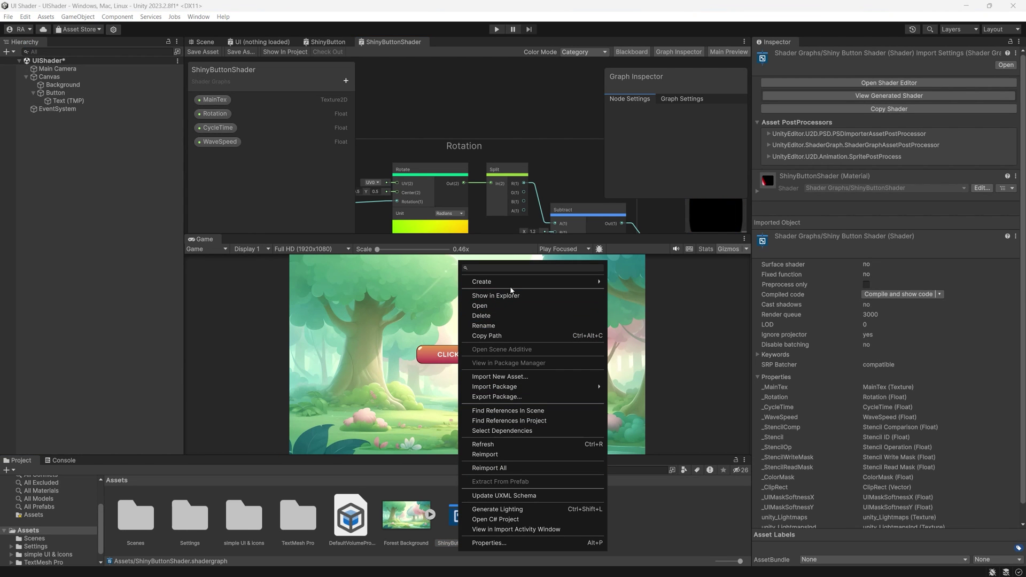
mouse_move(511, 288)
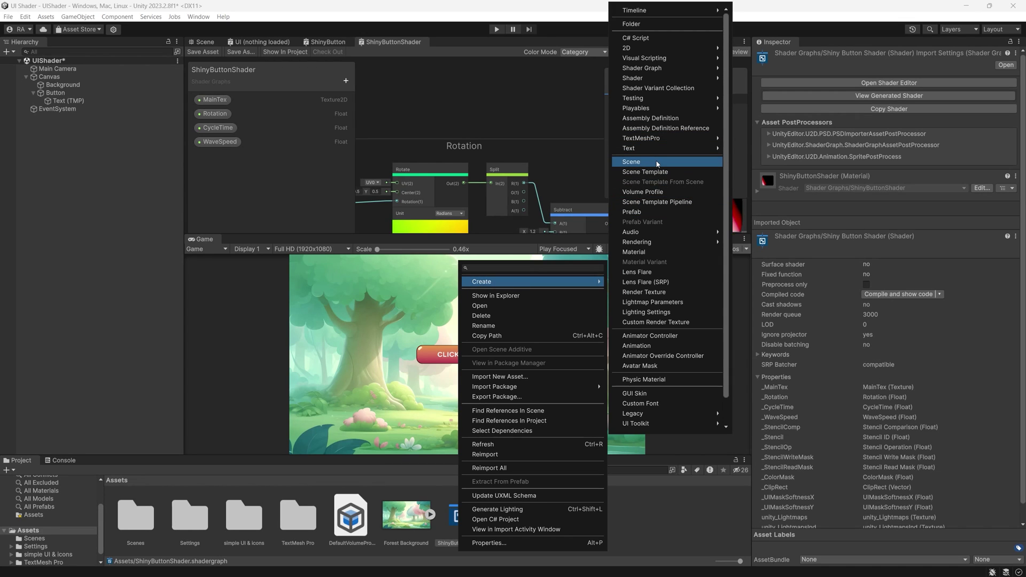
click(643, 256)
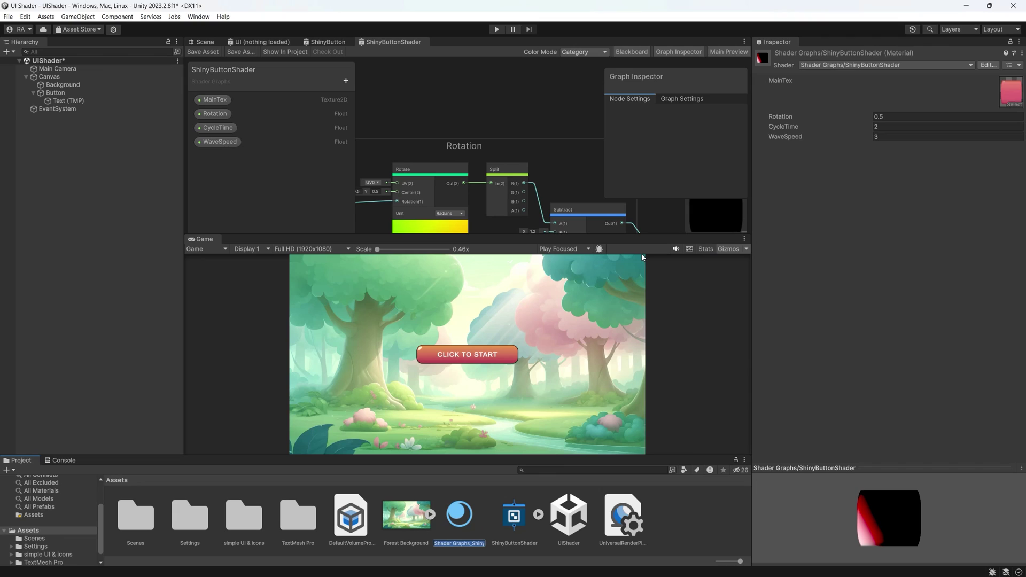
text(Shin)
text(yBu)
text(nMat)
key(Return)
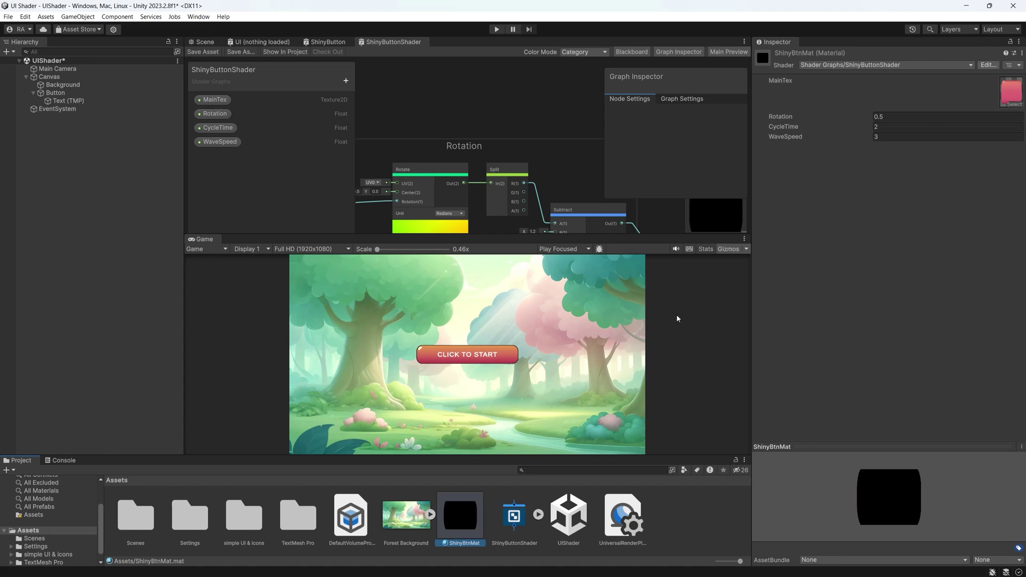
click(55, 92)
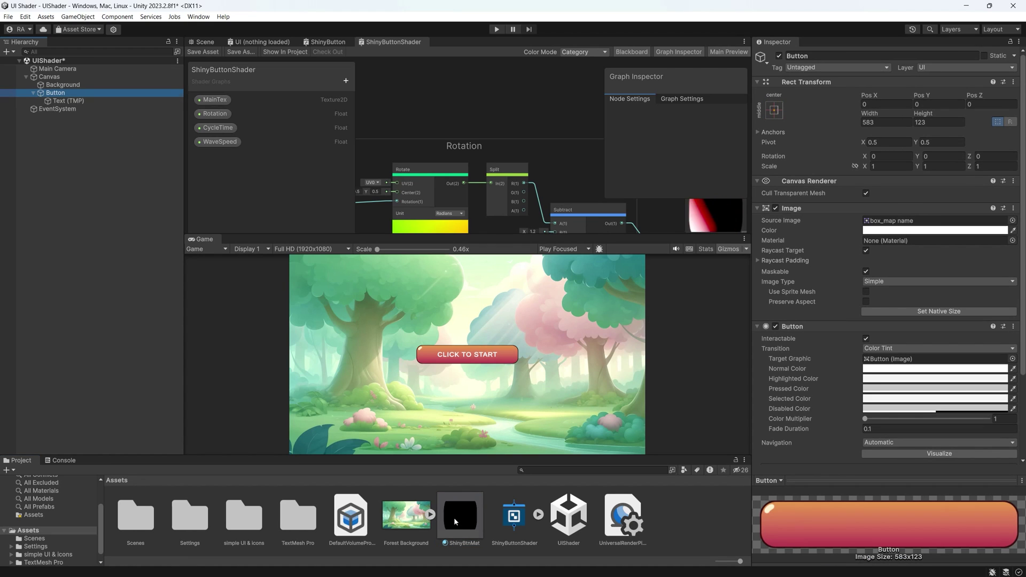
drag(454, 517, 906, 241)
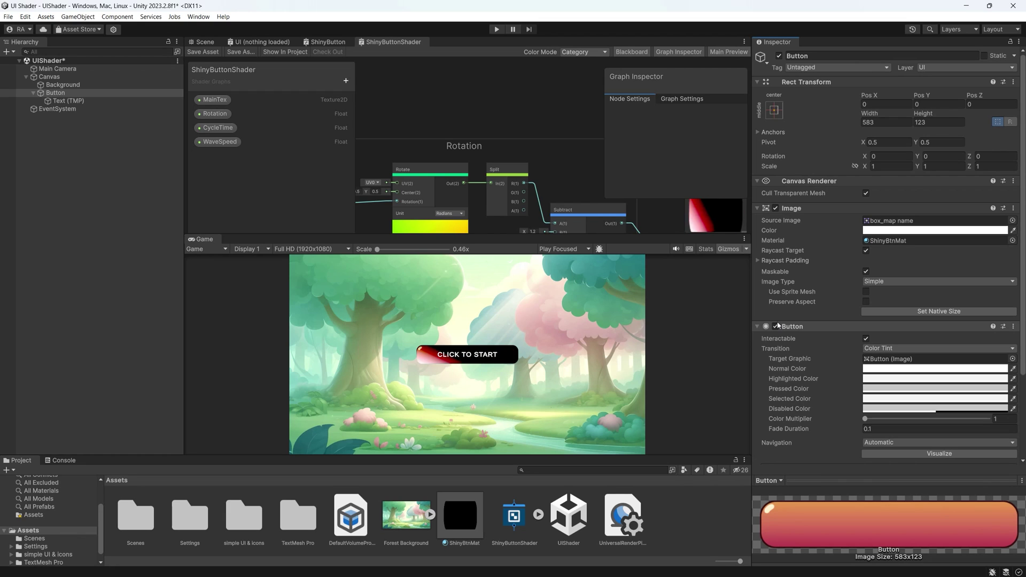
Step: Add a second Saturate node to the shader graph, placed after the Triangle Wave node
key(shift+space)
scroll(635, 271, up, 3)
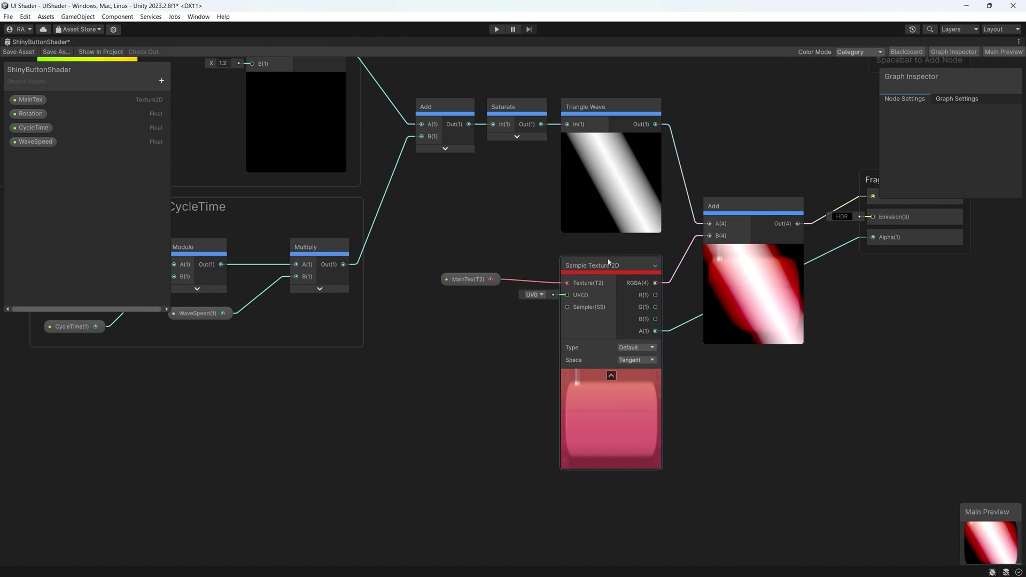
right_click(693, 158)
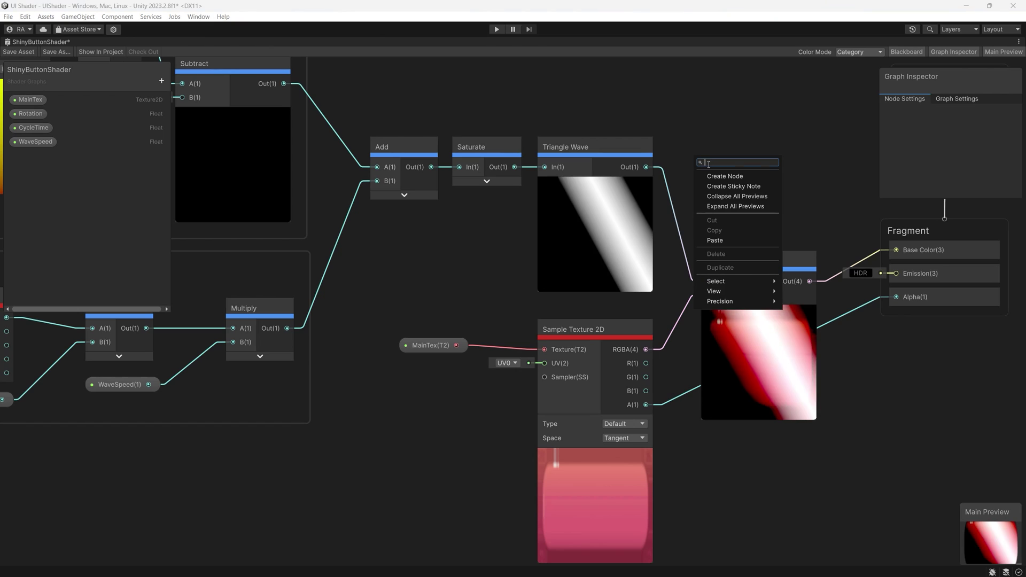
text(sa)
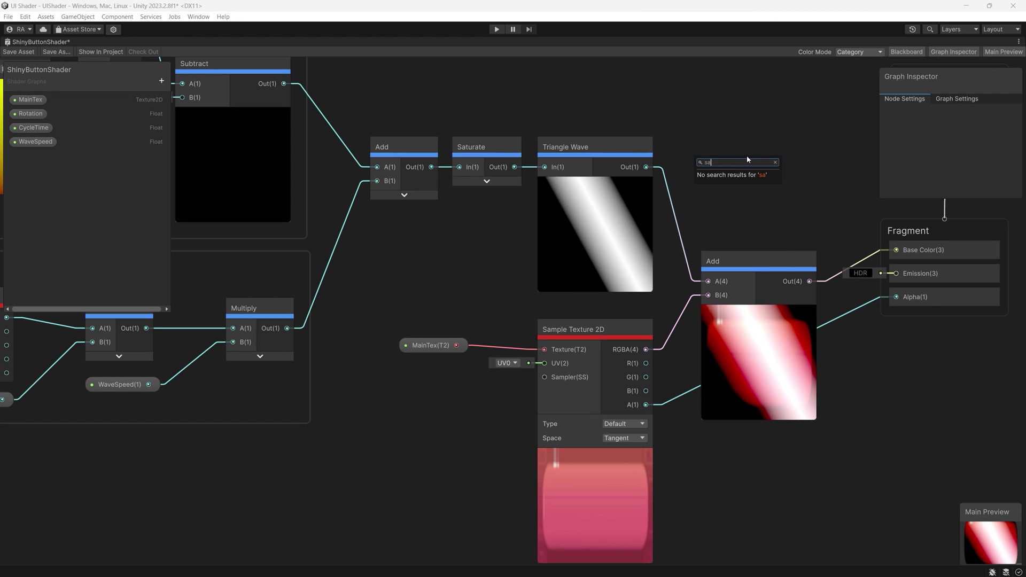
key(BackSpace)
key(BackSpace)
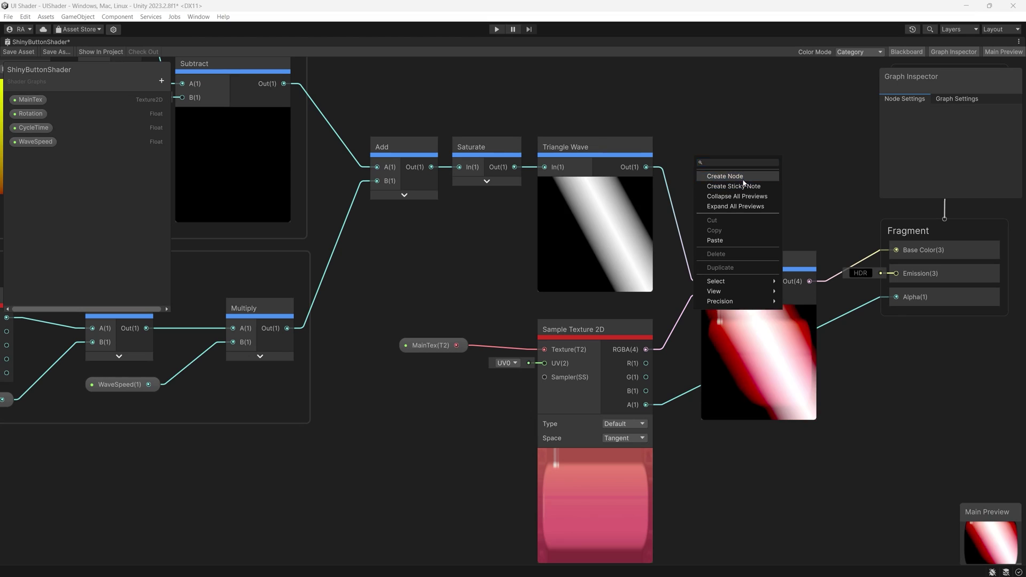
click(724, 175)
text(sat)
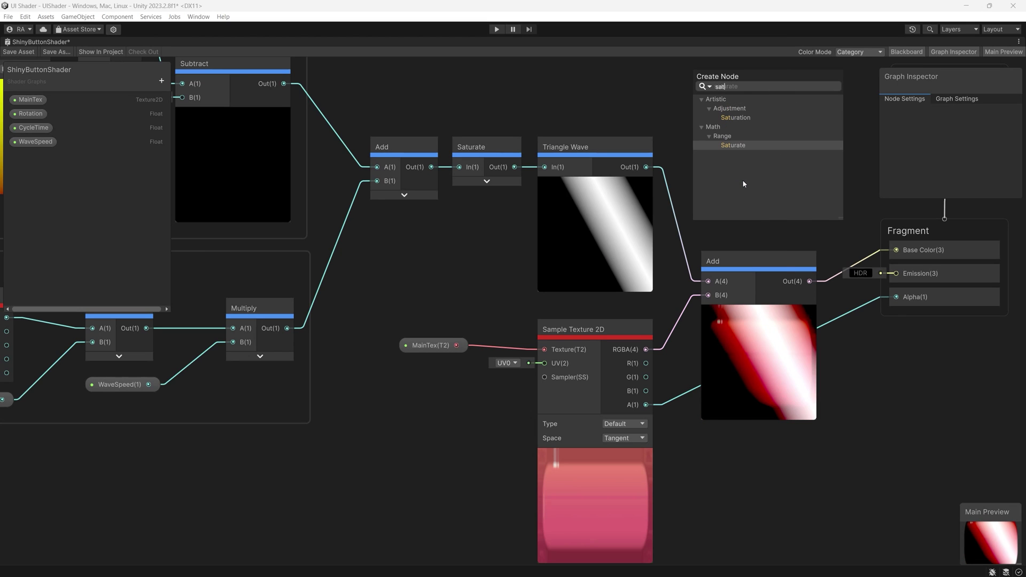
key(Down)
key(Down)
key(Return)
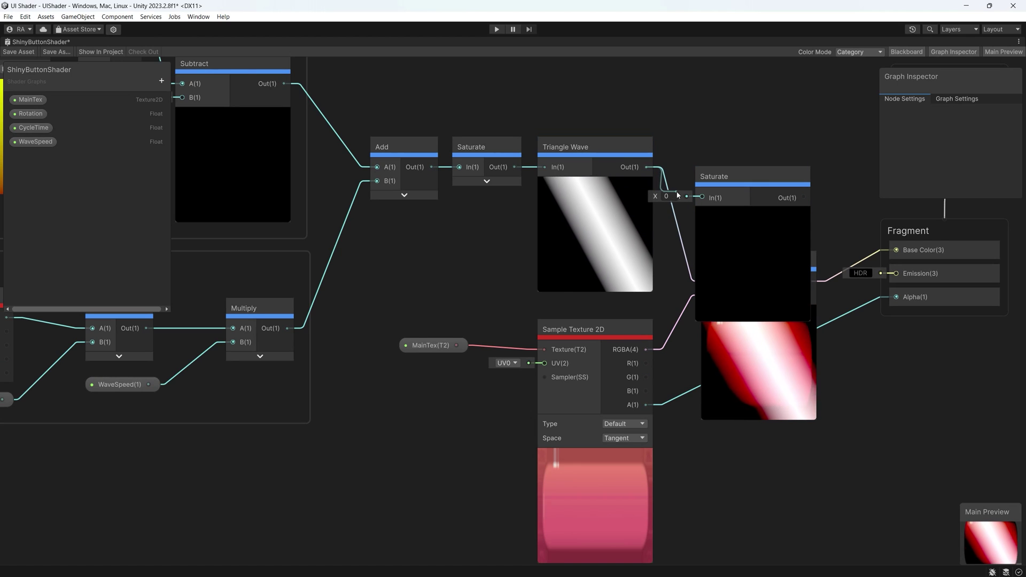
Step: Connect the Triangle Wave output to the new Saturate node's input, collapse its preview and place it close to the Triangle Wave
drag(645, 167, 703, 198)
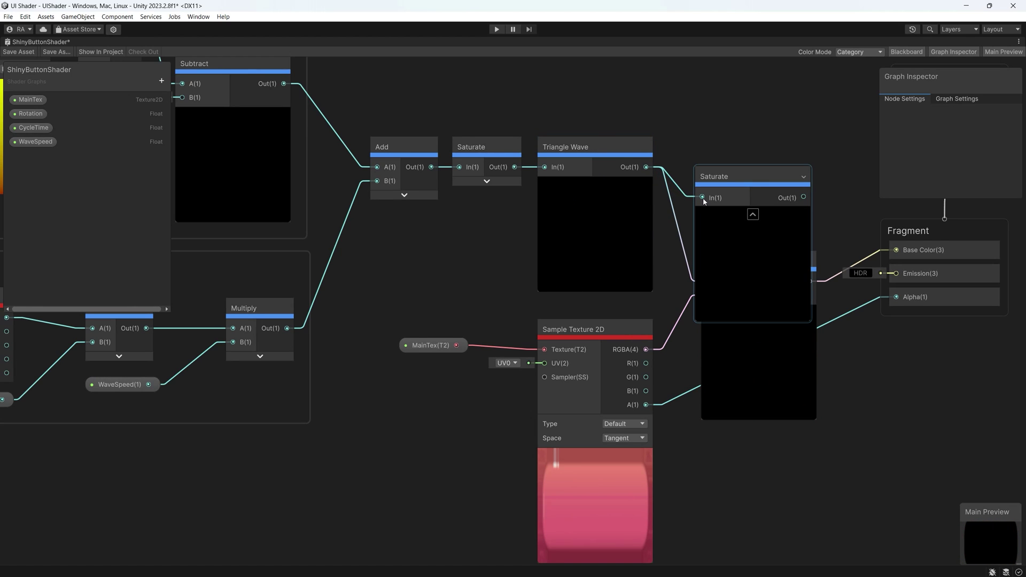
click(753, 214)
drag(723, 175, 693, 182)
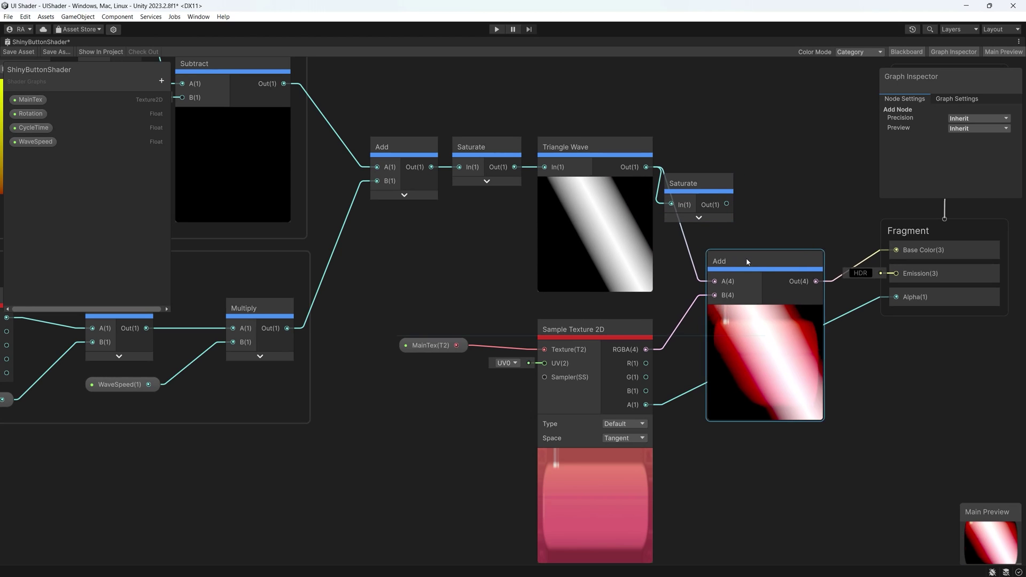
Step: Connect the new Saturate output to the final Add node's A input, and move and collapse that Add node before the Fragment
drag(746, 258, 769, 239)
drag(726, 204, 792, 238)
click(782, 290)
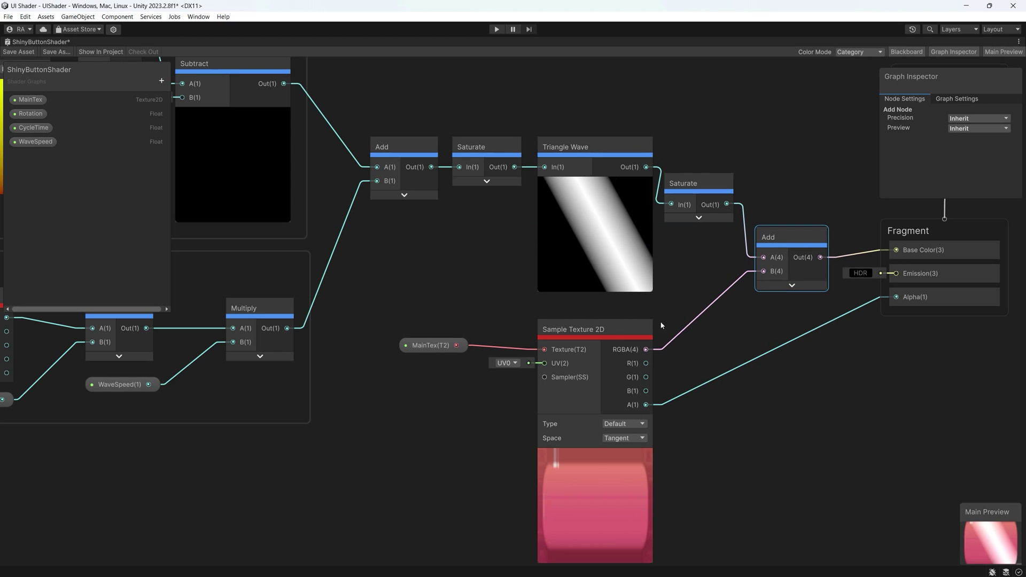
click(588, 329)
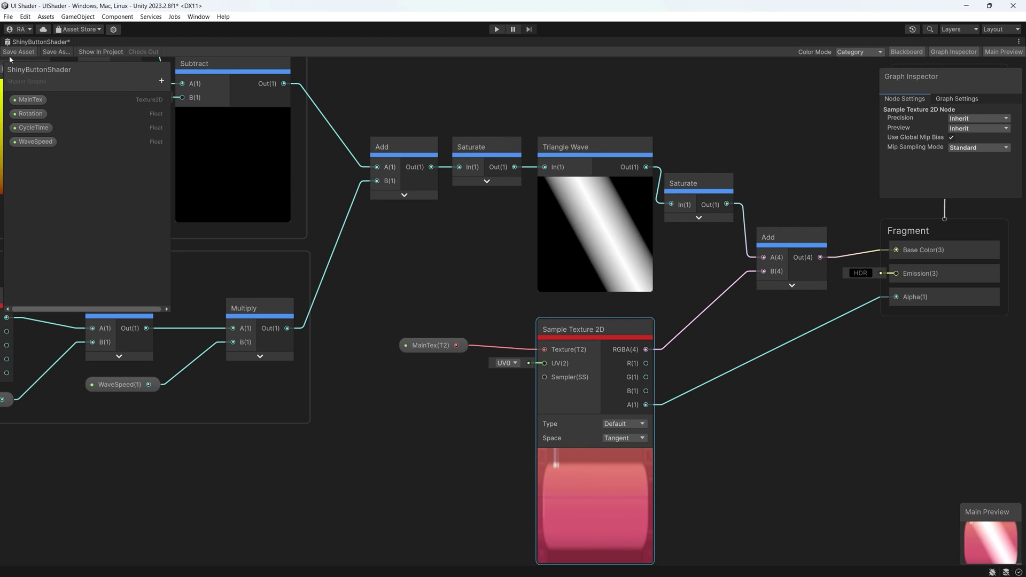
Step: Save the shader graph, return to the full editor layout and run the scene in Play mode
right_click(27, 42)
click(54, 67)
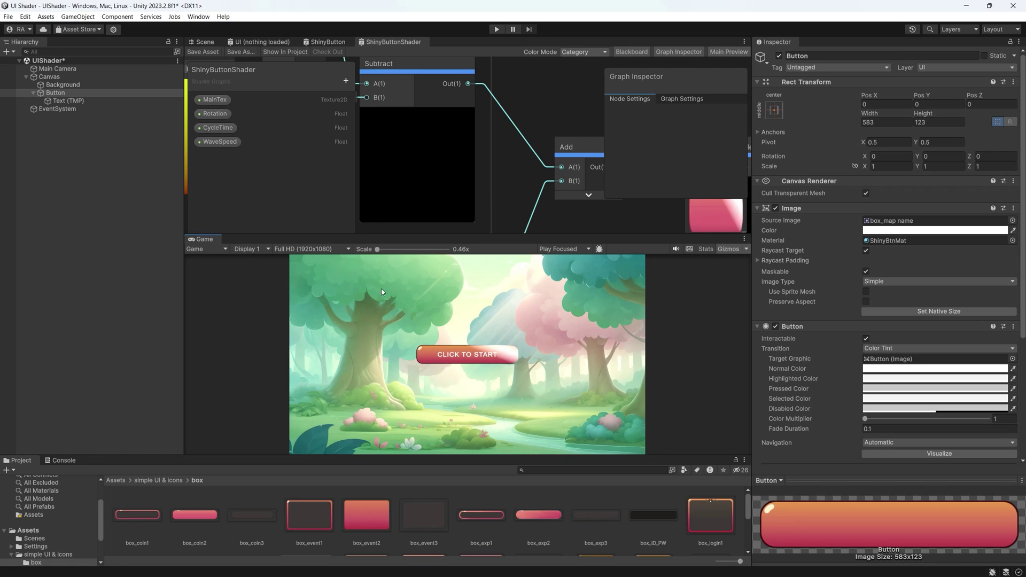
click(497, 30)
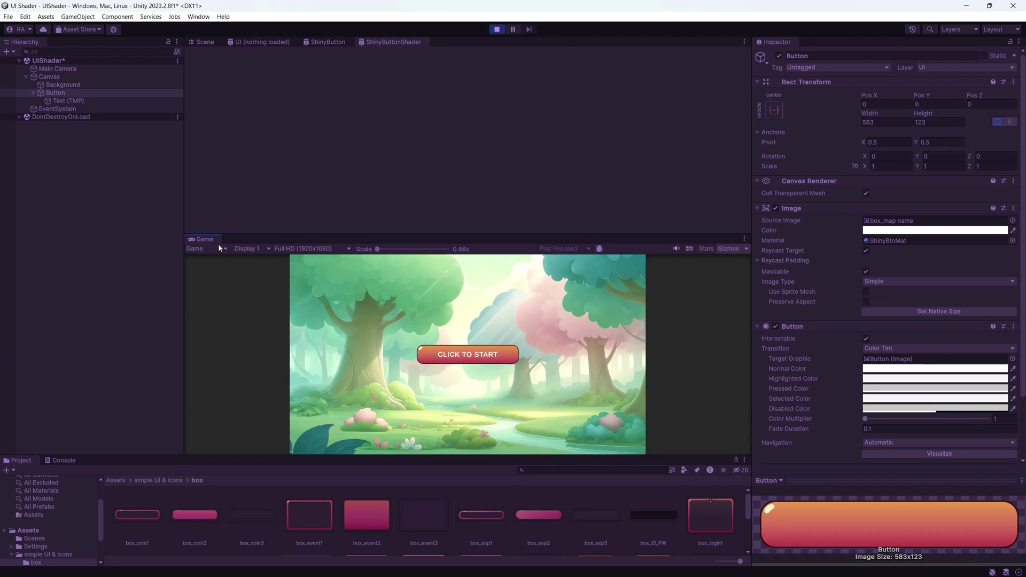
Step: Dock the Game view beside the ShinyButtonShader graph so the running scene gets a larger display area
double_click(210, 239)
double_click(26, 44)
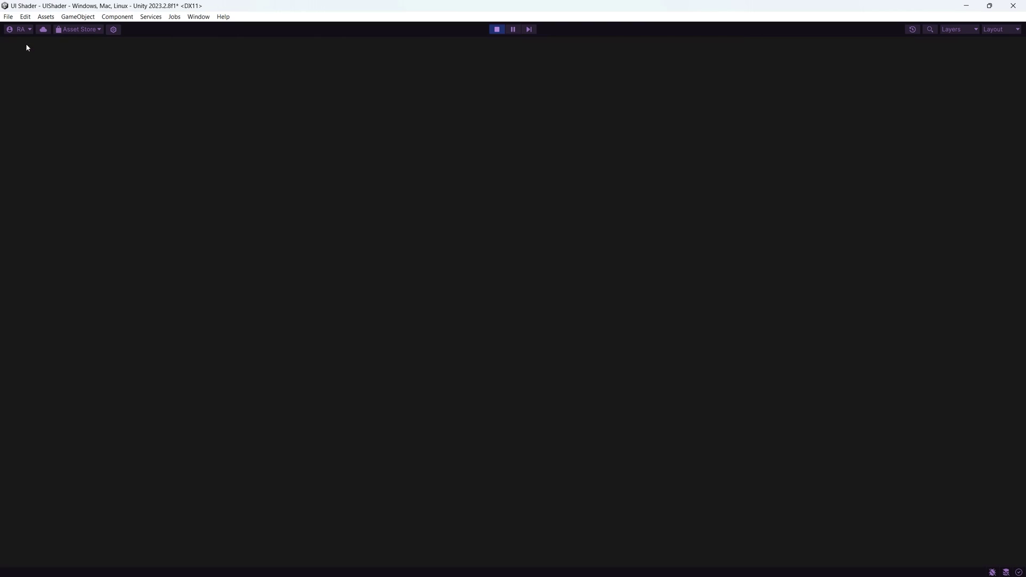
drag(205, 239, 424, 54)
Step: Set the ShinyBtnMat material's Rotation to 0.14 and its CycleTime to 1 on the Button during play
scroll(874, 364, down, 5)
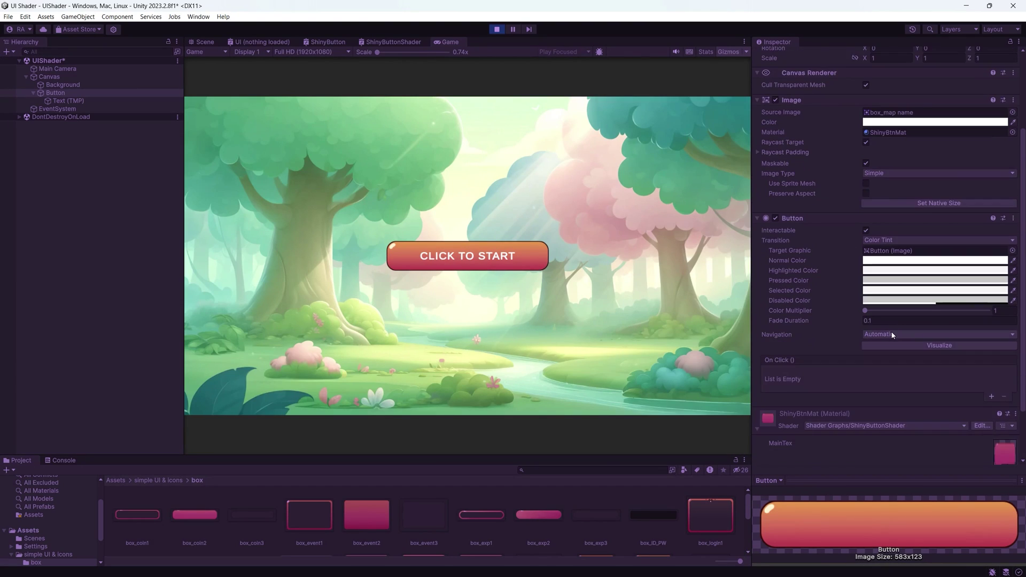
drag(860, 415, 874, 413)
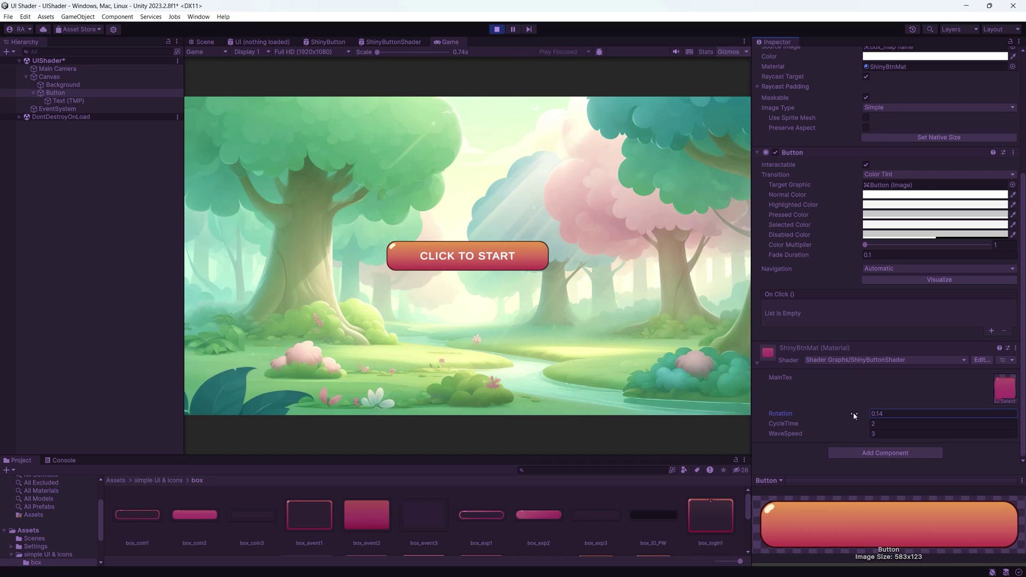
click(880, 426)
text(1)
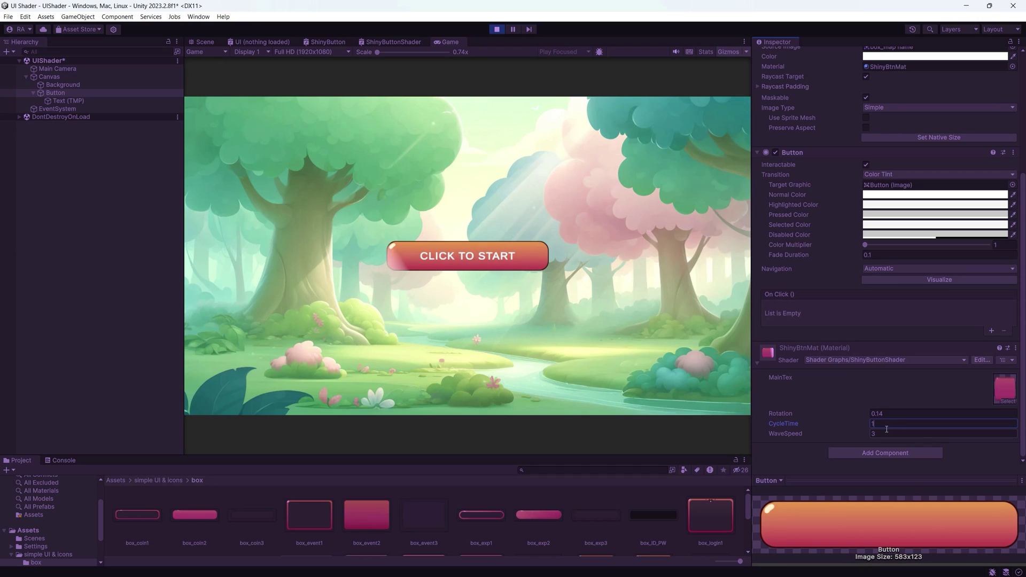
double_click(882, 426)
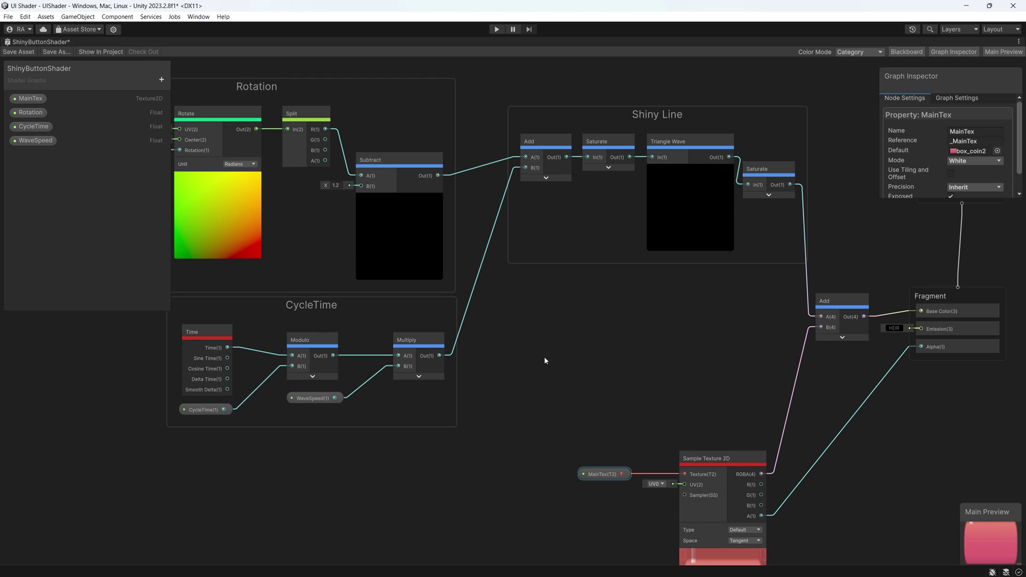
Step: Add a Sample Gradient node below the Shiny Line group
right_click(608, 307)
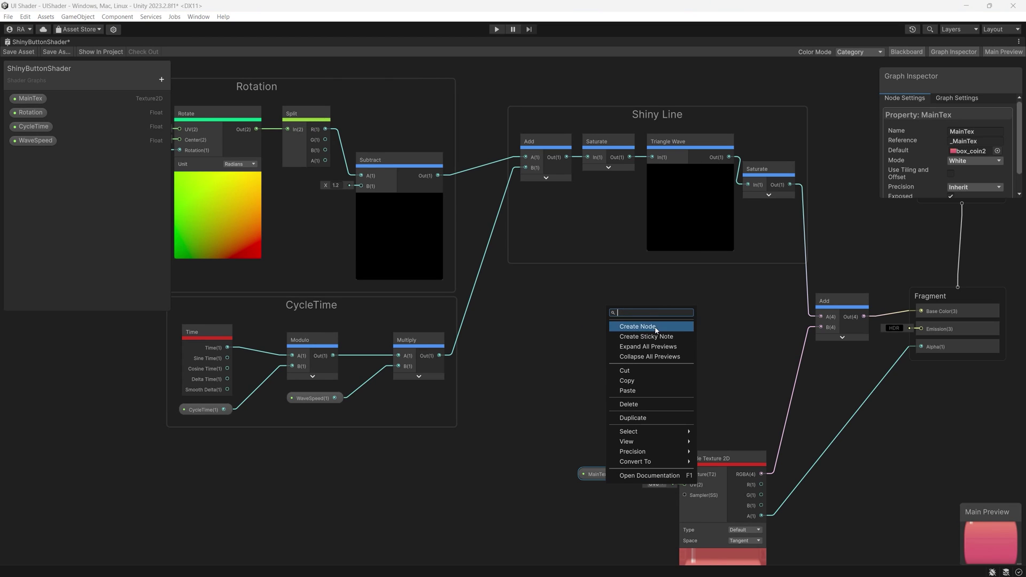
click(671, 325)
text(sample)
click(671, 323)
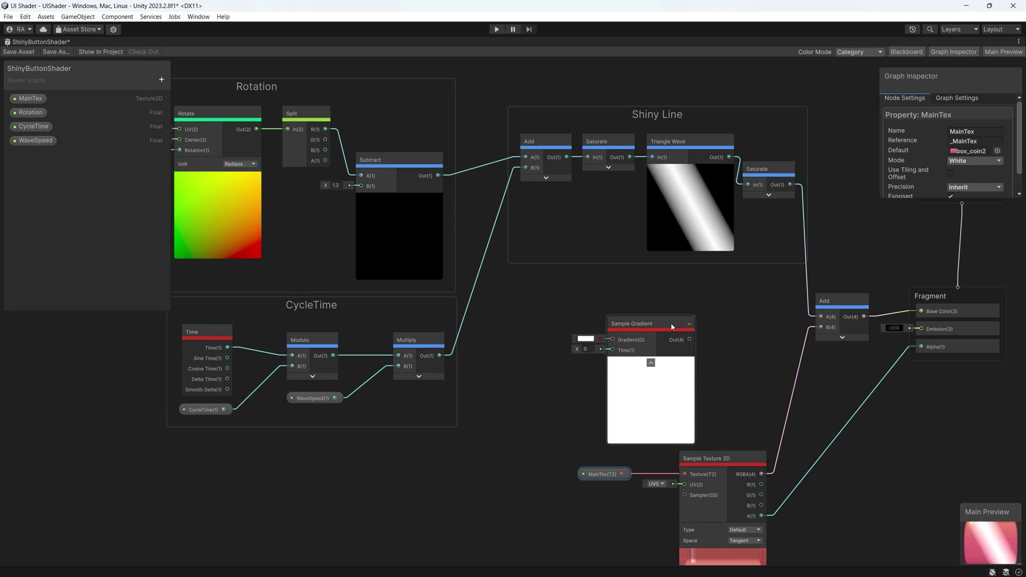
Step: Configure the Sample Gradient to stay black for about the first third, jump sharply to white, and fade to black at 100%
click(586, 338)
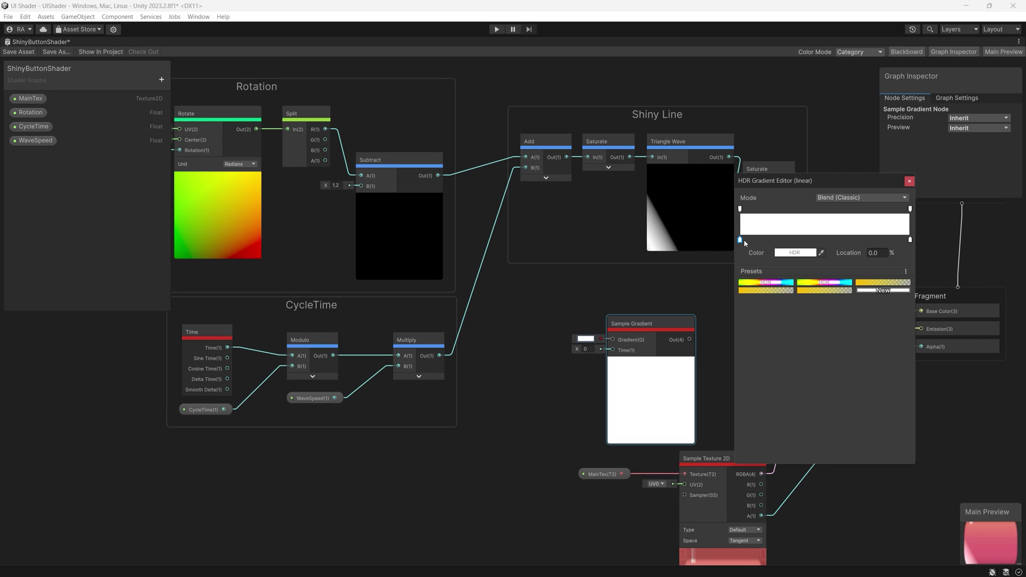
drag(745, 239, 794, 240)
click(742, 240)
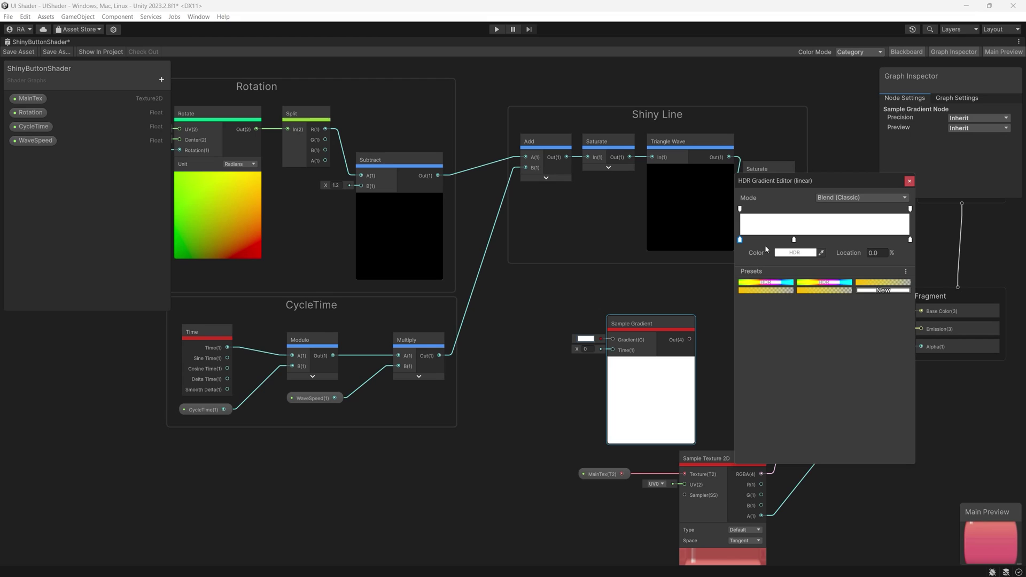
click(781, 252)
click(794, 241)
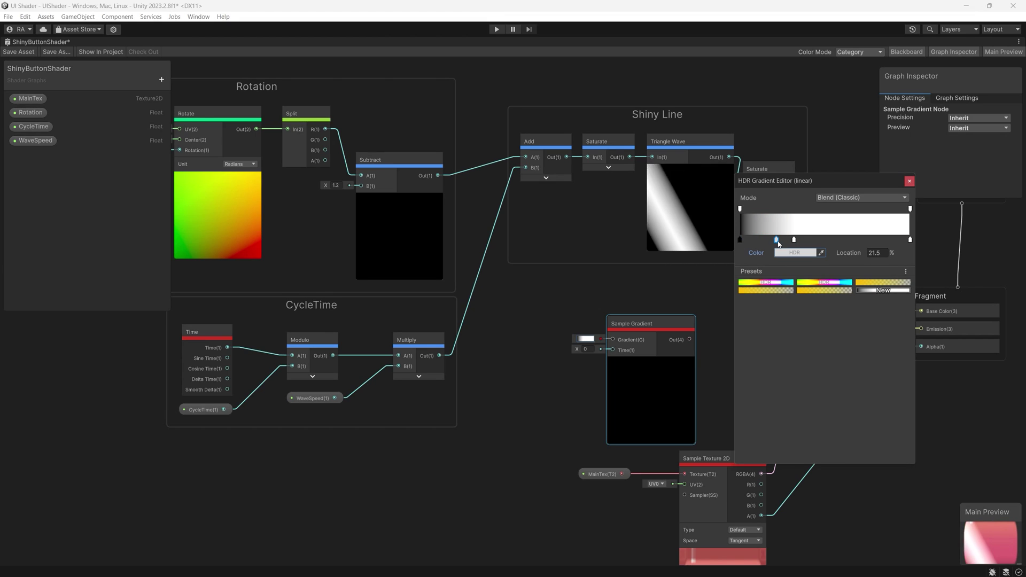
click(794, 252)
drag(740, 240, 910, 239)
click(784, 240)
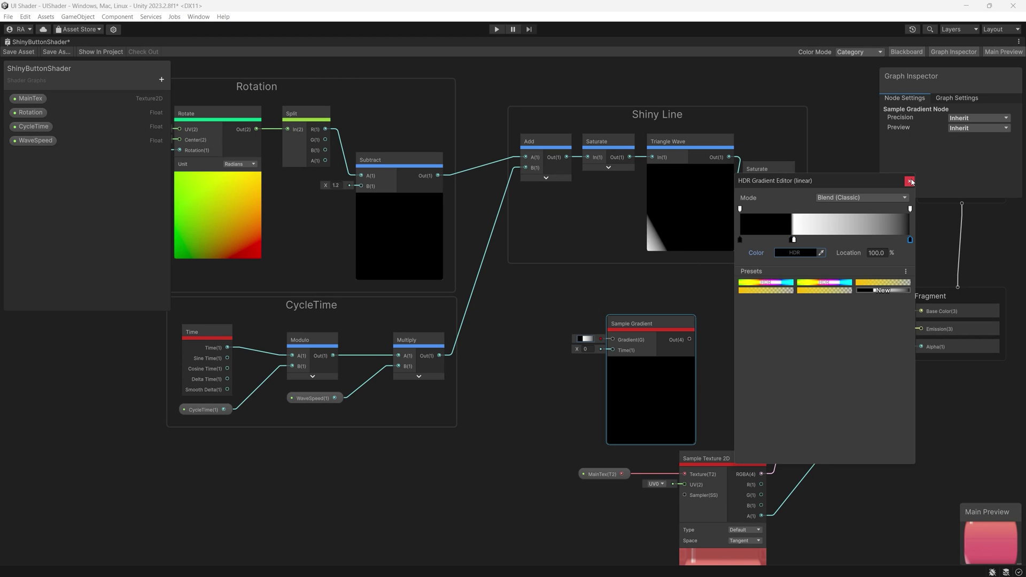
click(910, 181)
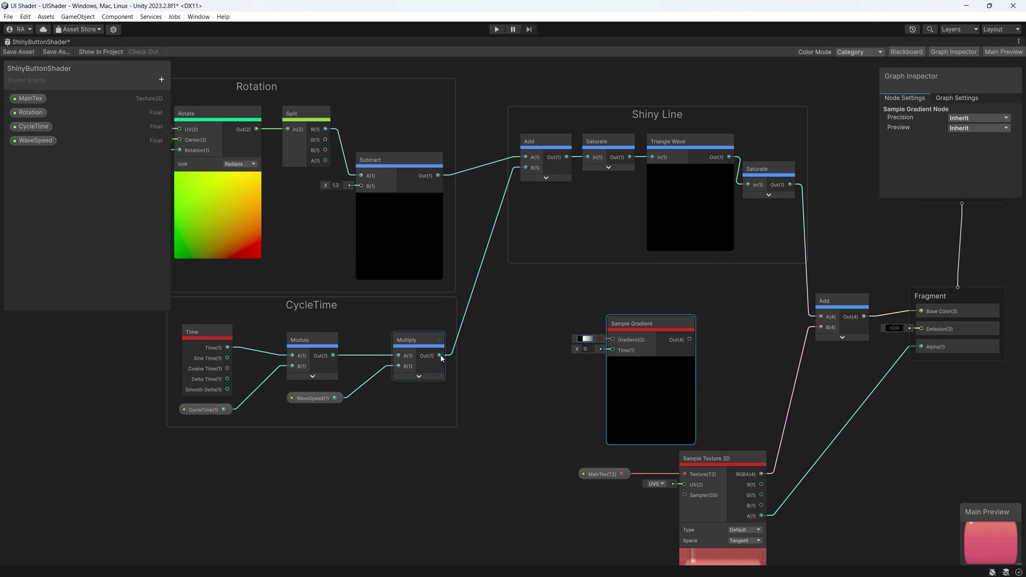
Step: Connect the CycleTime Multiply output to the Sample Gradient's Time input and add a Subtract node beneath that connection
drag(439, 356, 644, 312)
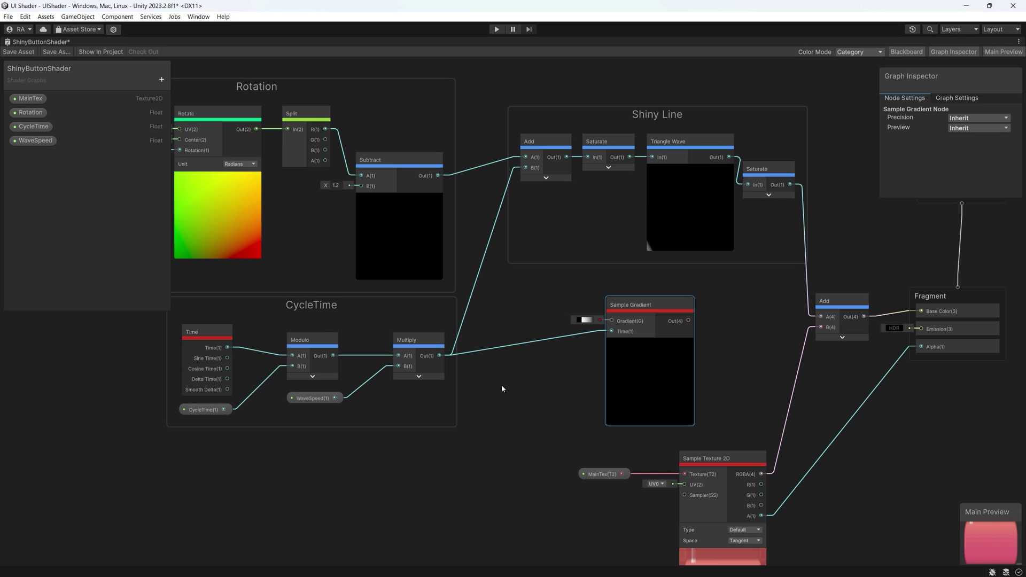
right_click(516, 365)
click(539, 385)
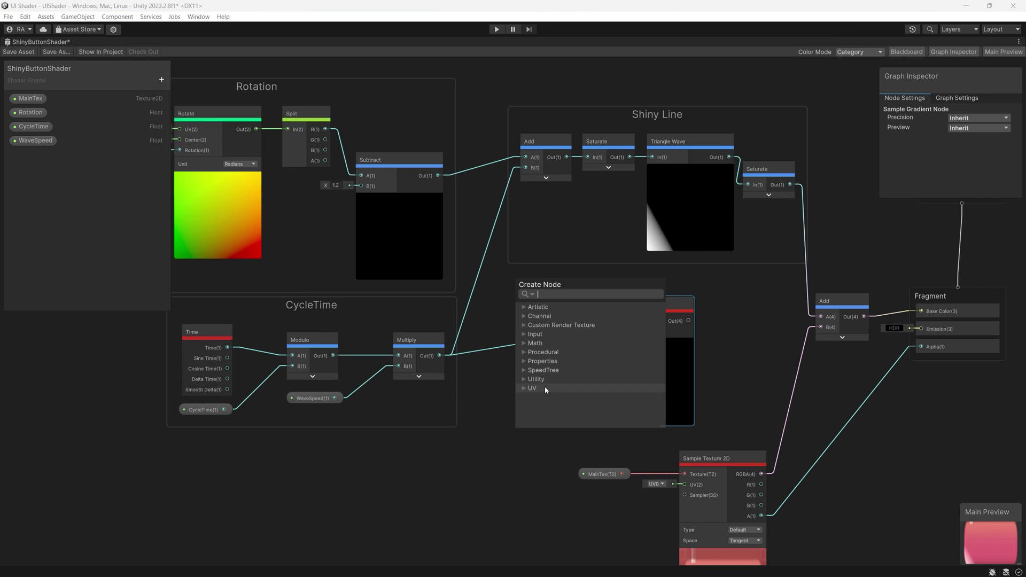
text(sa)
key(BackSpace)
text(ubtract)
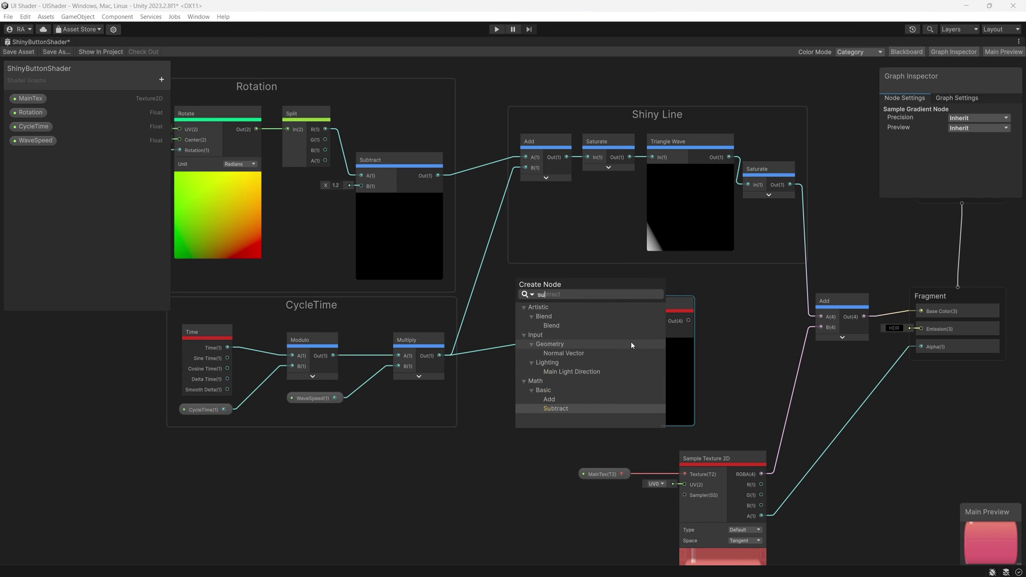
key(Return)
drag(565, 381, 548, 370)
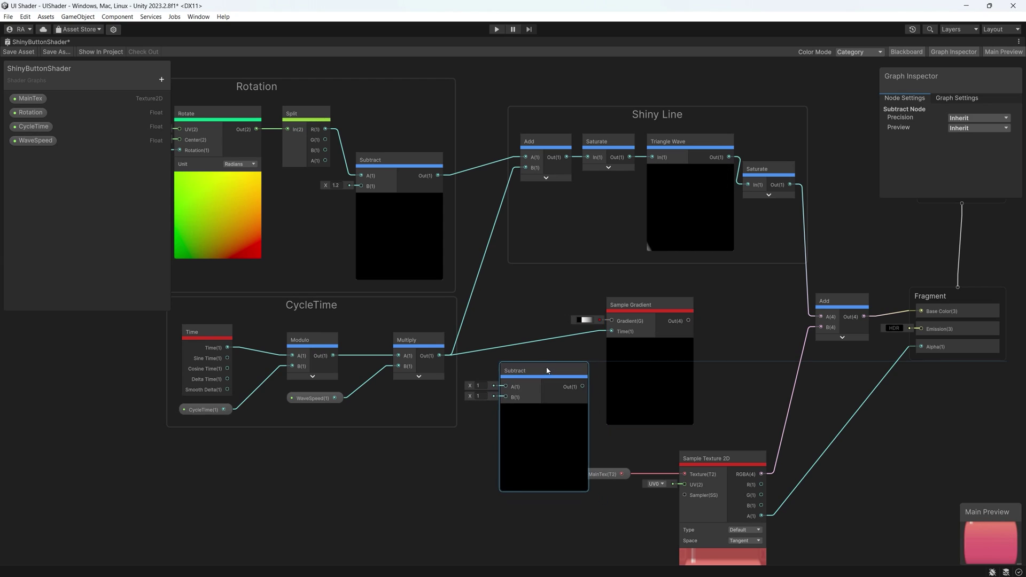
Step: Route the Multiply output through the new Subtract node's A input into the Sample Gradient's Time, with Subtract's B set to 2
drag(439, 356, 537, 365)
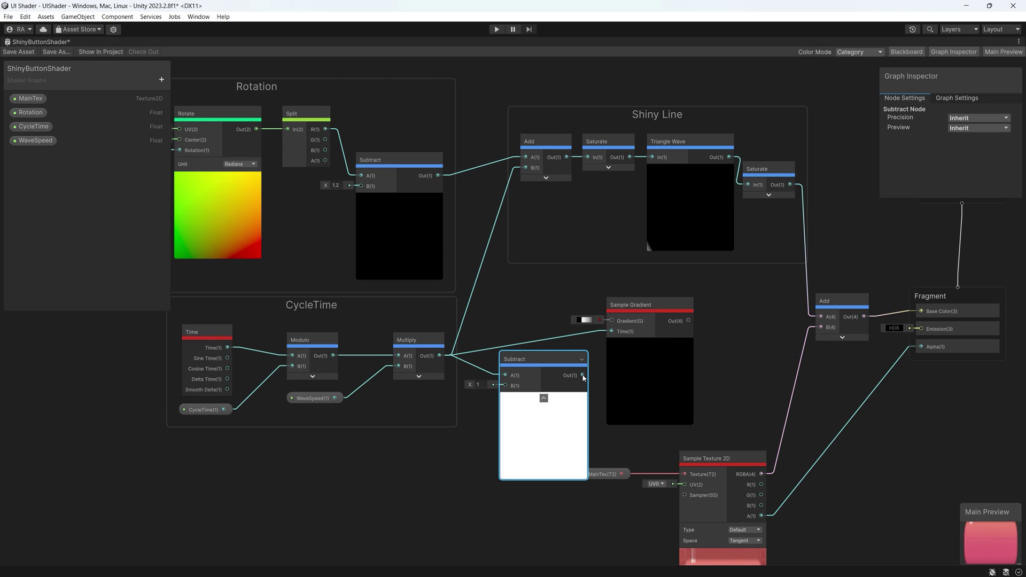
drag(600, 344, 612, 331)
drag(559, 361, 566, 336)
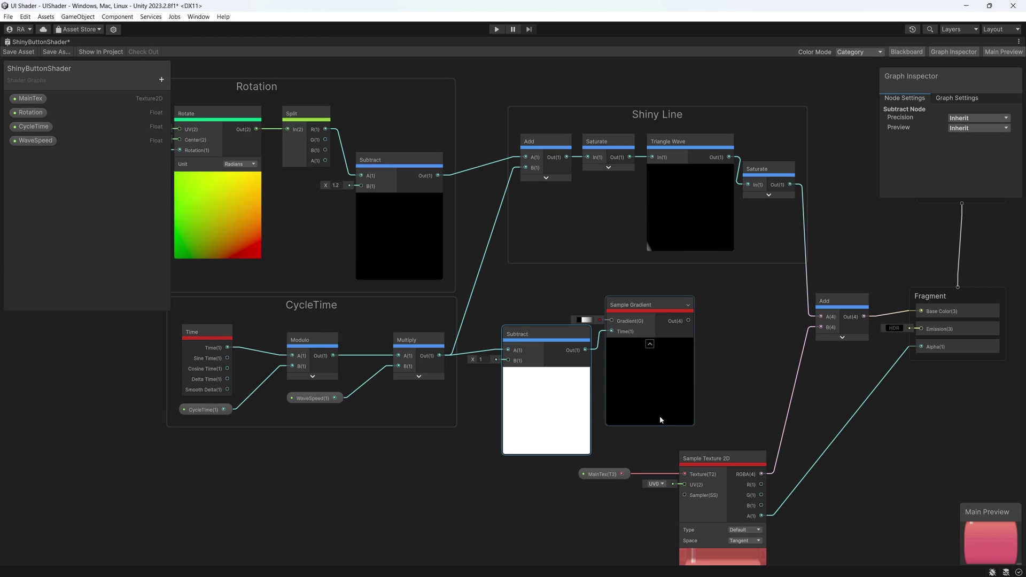
click(481, 359)
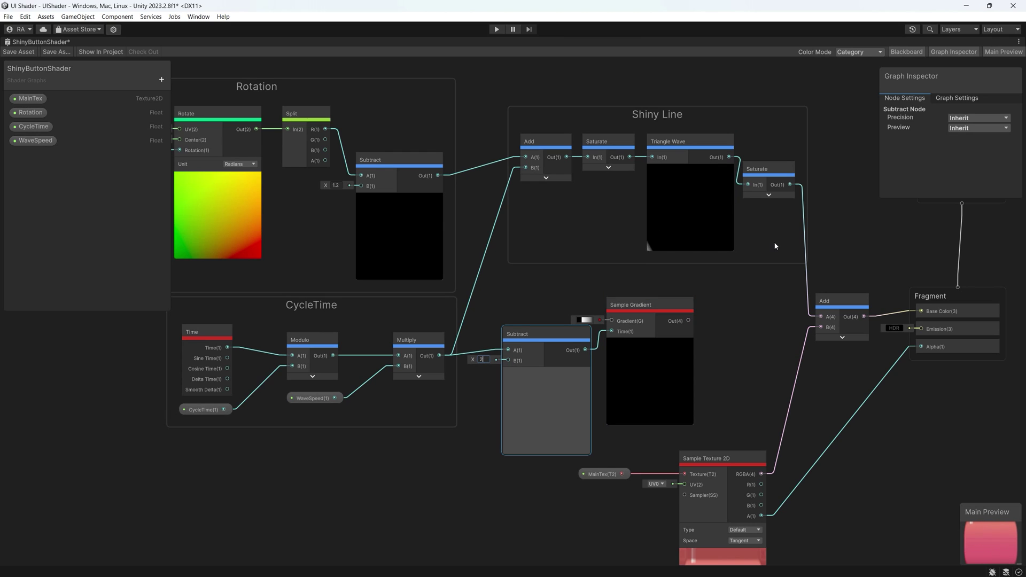
click(545, 373)
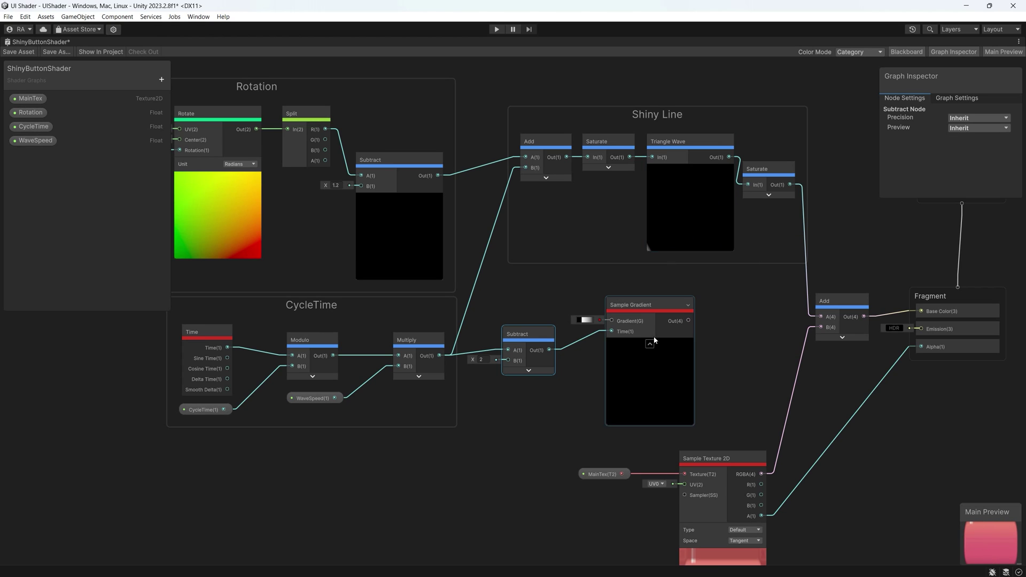
drag(514, 341, 538, 321)
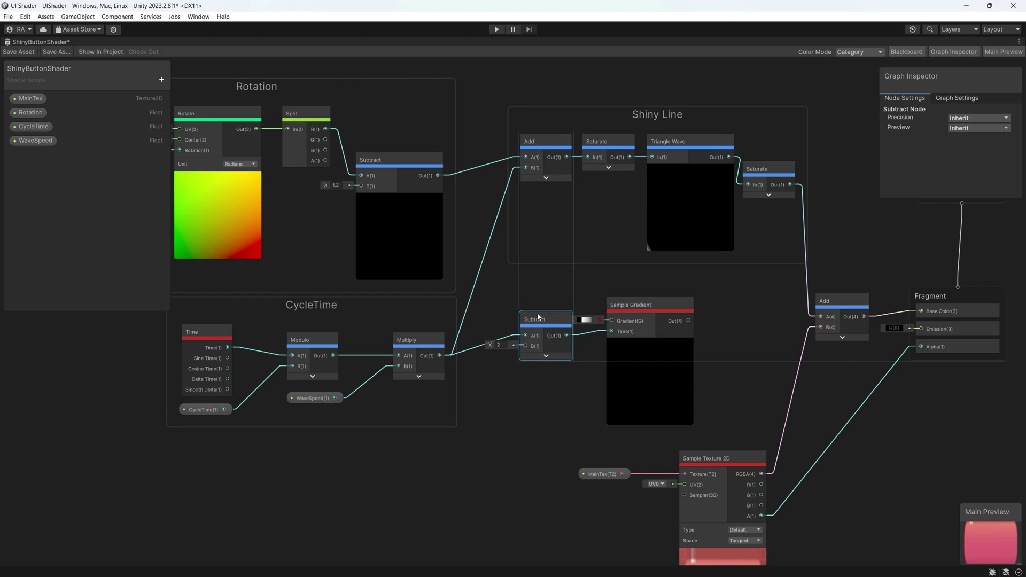
Step: Group the Subtract and Sample Gradient nodes under the title Flash and arrange them below the Shiny Line group
drag(556, 366, 647, 308)
right_click(648, 308)
click(678, 406)
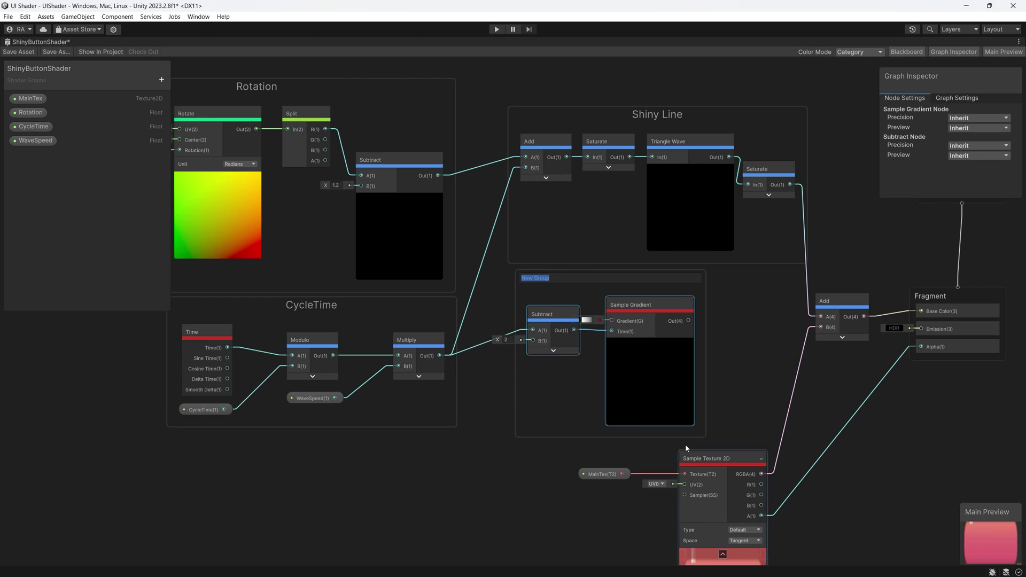
text(Flash)
key(Return)
drag(657, 304, 688, 309)
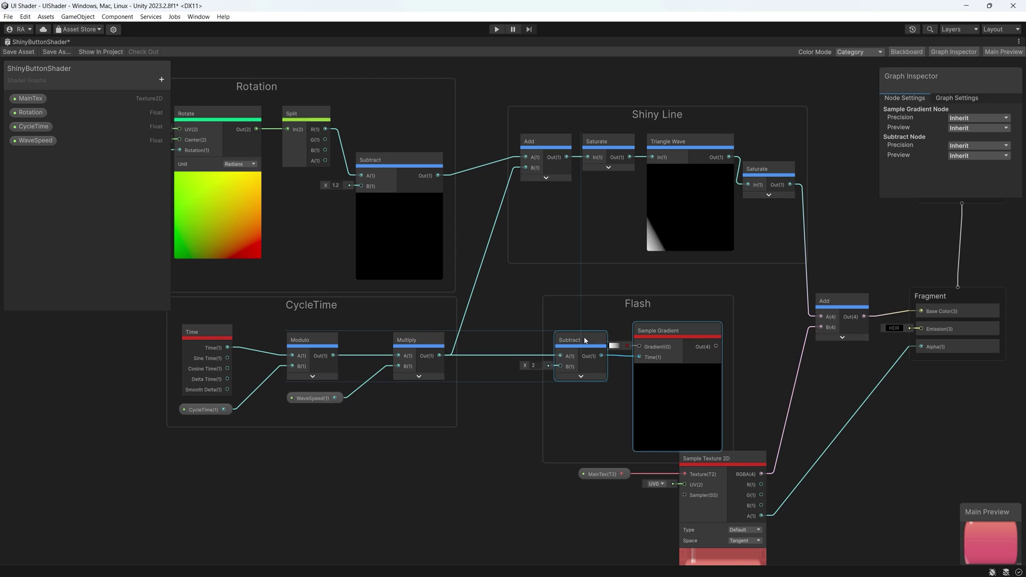
drag(584, 319, 586, 349)
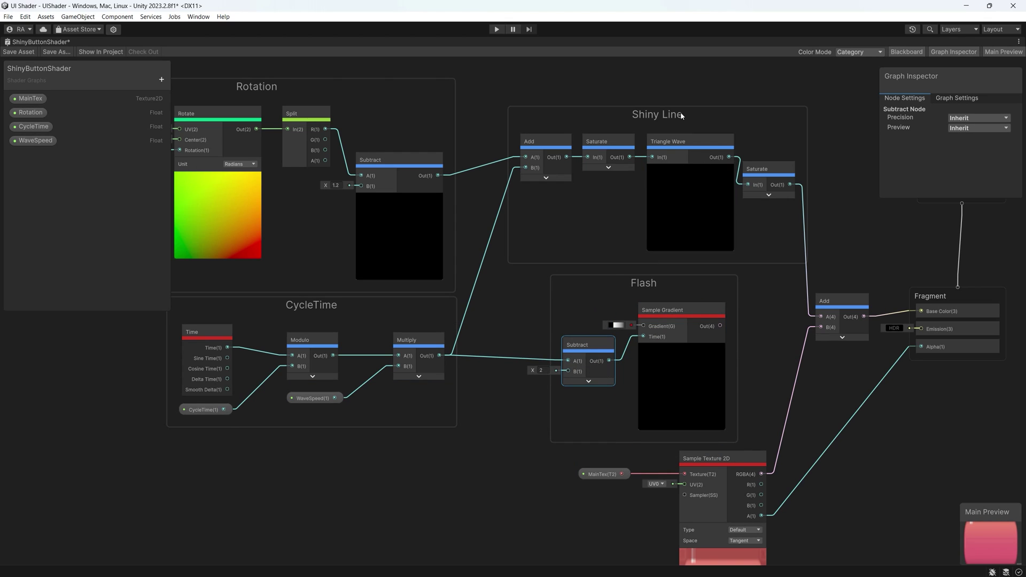
Step: Insert an Add node between the Flash group and the final Add, and connect the Sample Gradient output to it
drag(680, 111, 575, 293)
right_click(761, 313)
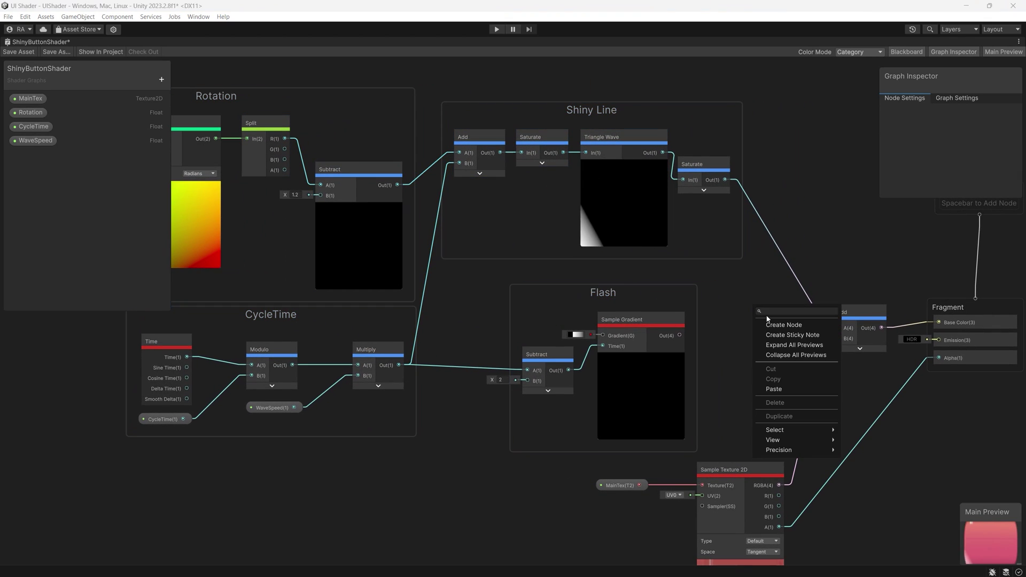
click(789, 322)
text(add)
key(Return)
drag(759, 319, 724, 298)
click(677, 298)
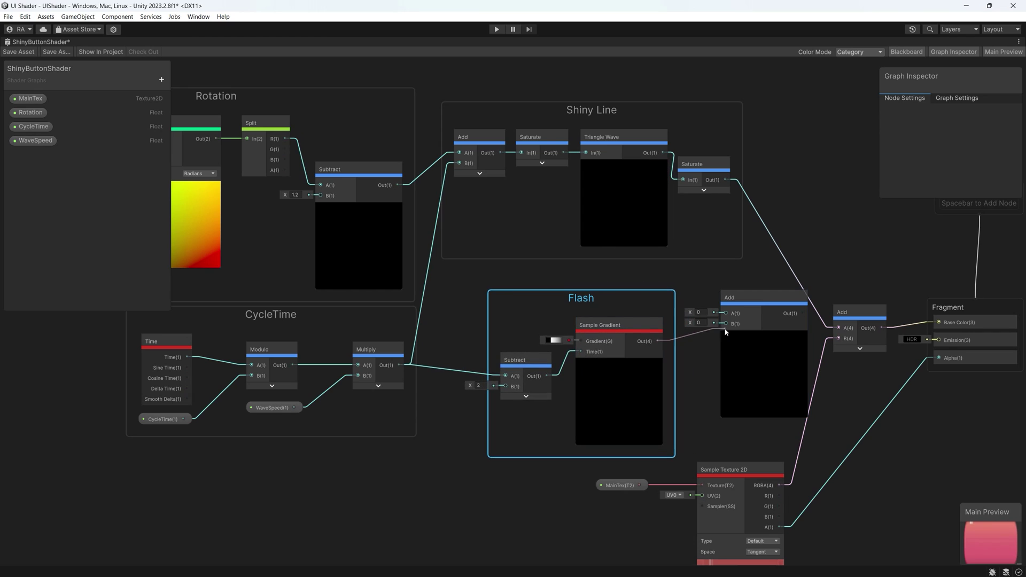
Step: Run the scene and create a UI Image as a child of the Button
key(ctrl+p)
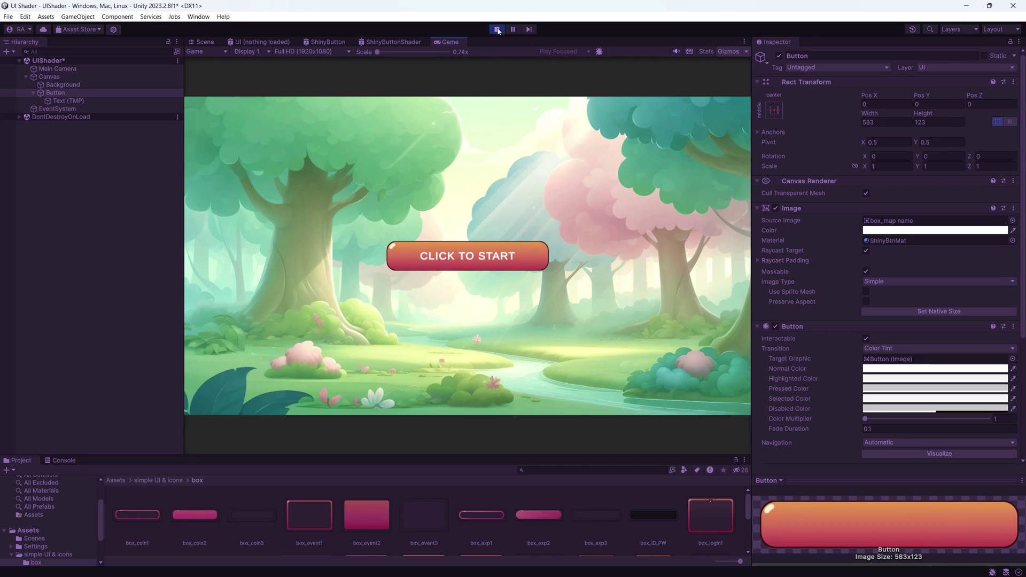
right_click(56, 94)
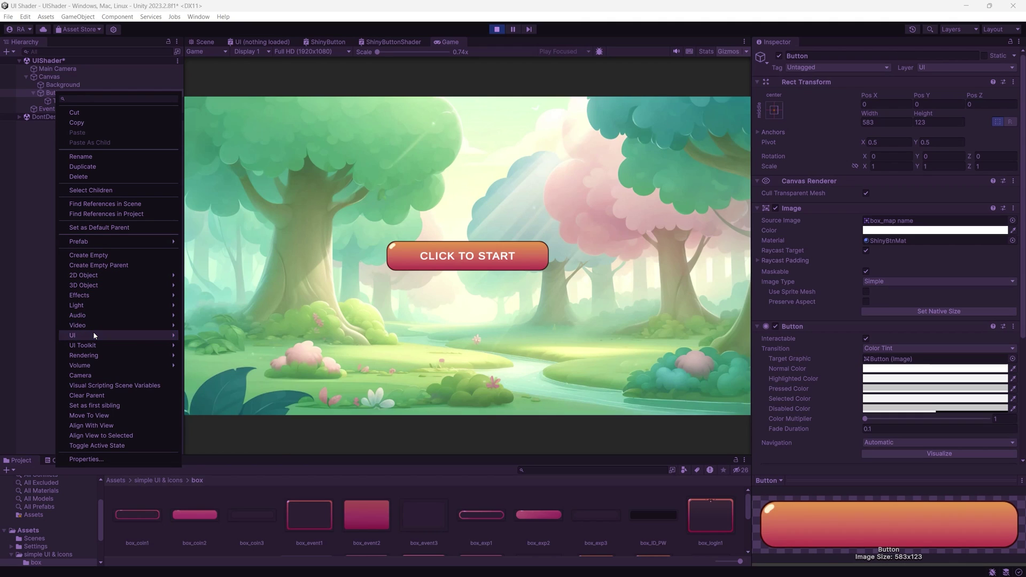
mouse_move(93, 334)
click(206, 339)
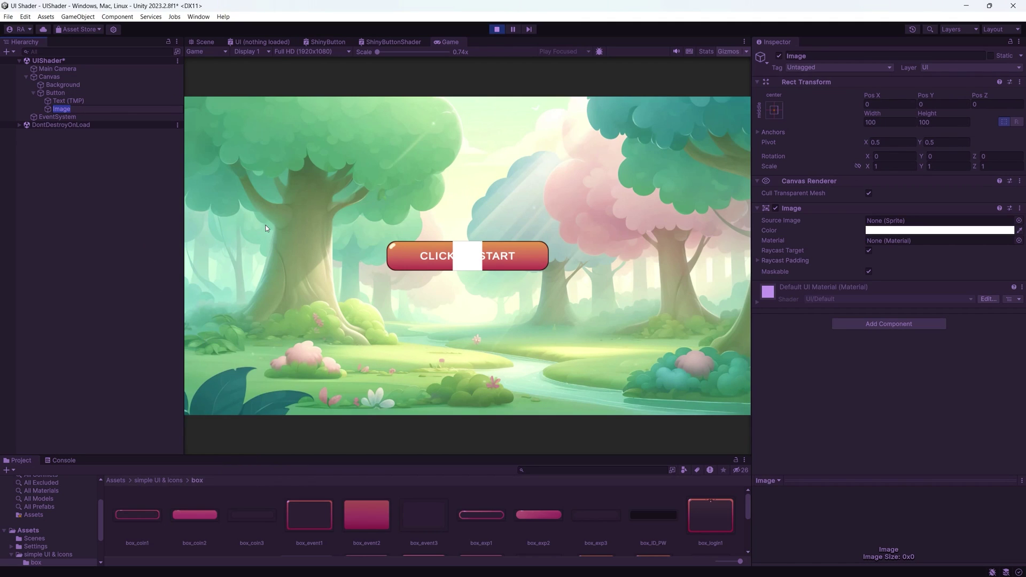
click(64, 118)
click(63, 109)
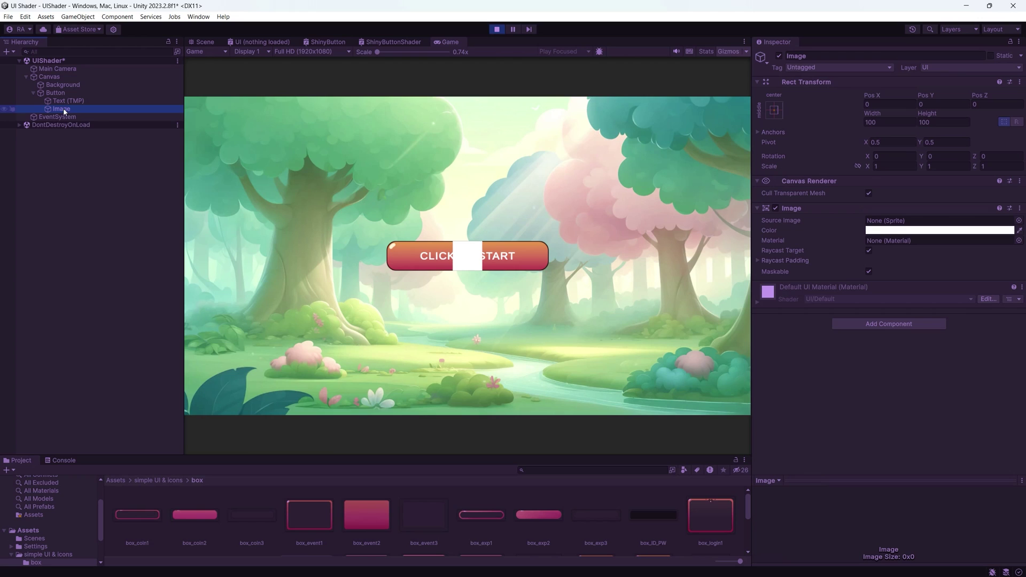
Step: Move the new Image straight up above the button in the Scene view, to a Pos Y of about 133.9
click(205, 42)
scroll(566, 230, down, 3)
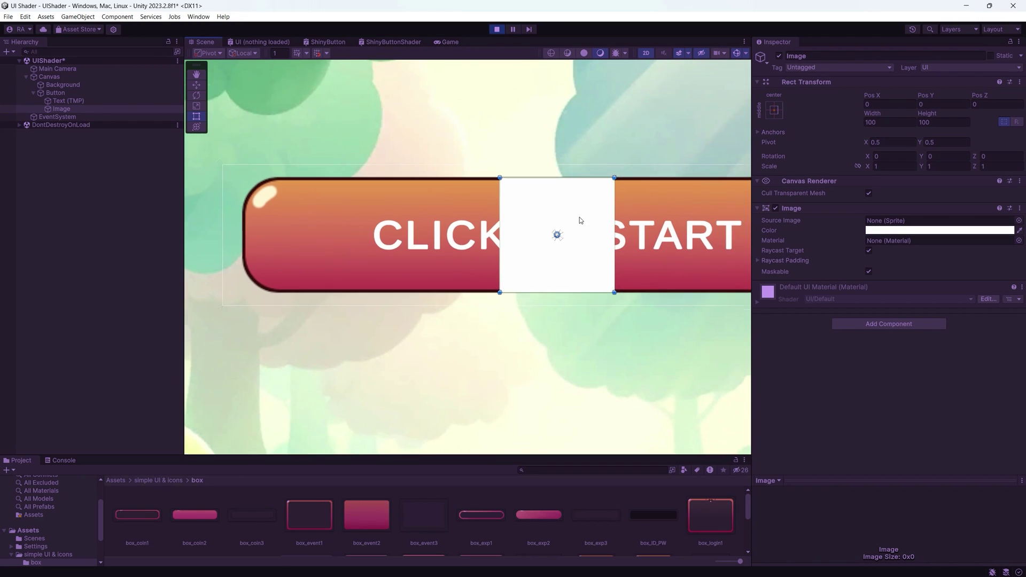
key(w)
middle_drag(619, 142, 562, 210)
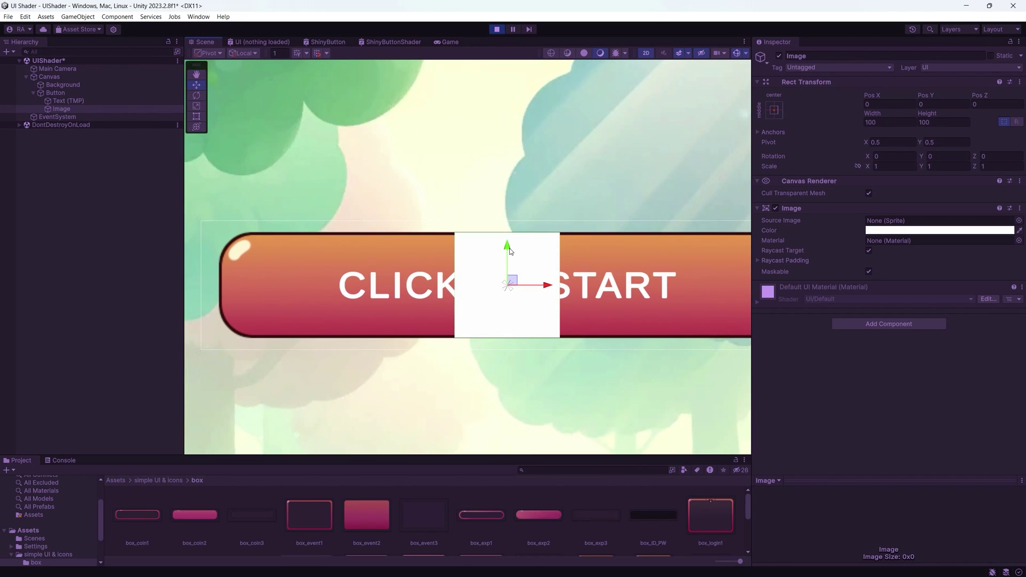
drag(509, 251, 504, 110)
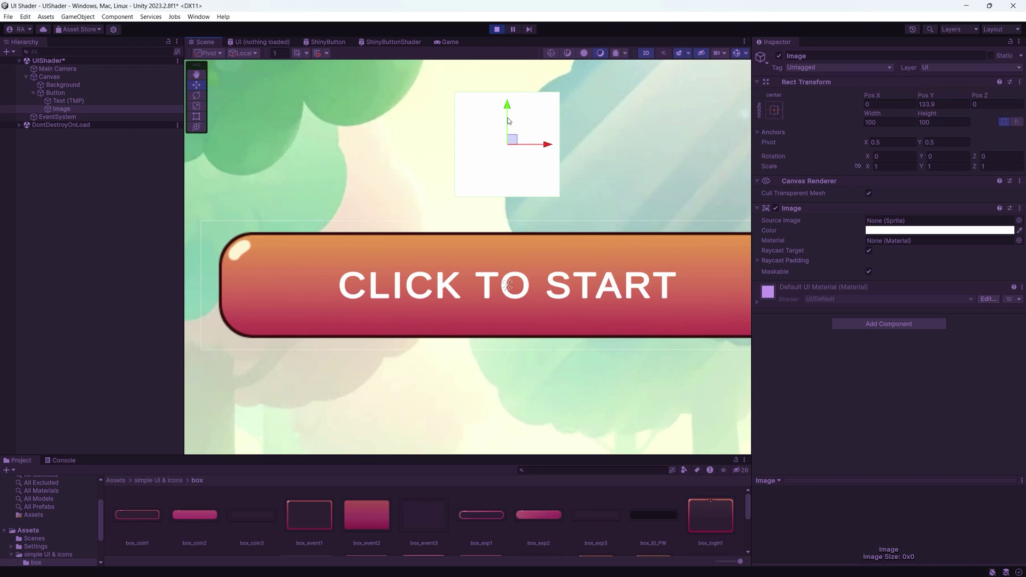
Step: Assign the icon_10 coin sprite as the Image's source and set it to its native size
click(1019, 220)
scroll(994, 332, down, 5)
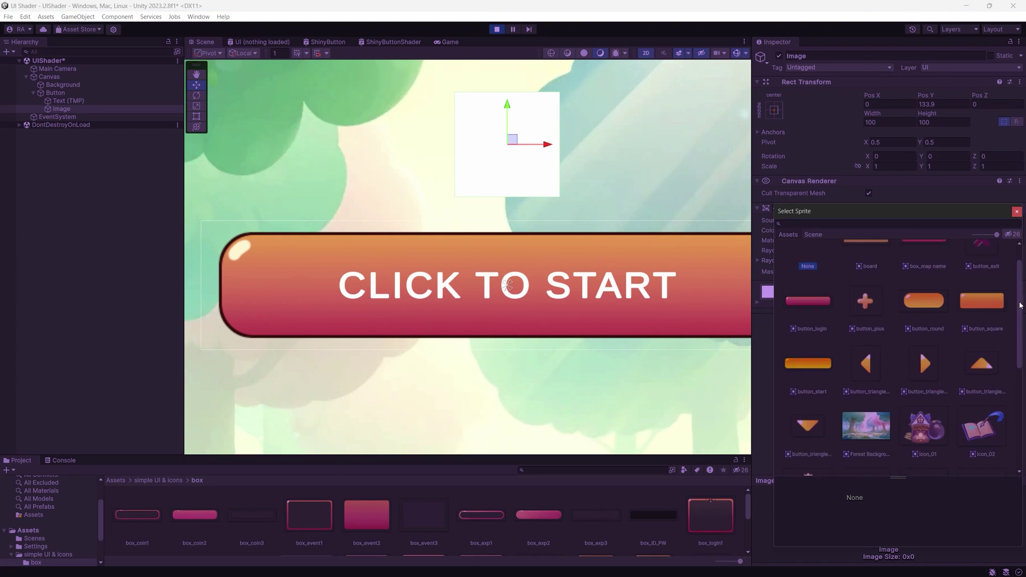
click(975, 377)
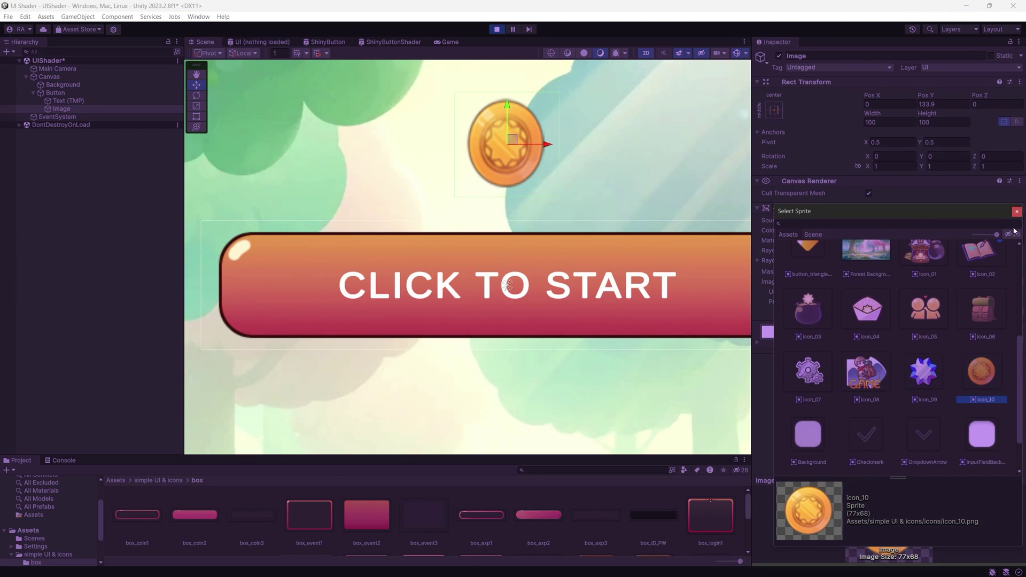
click(1016, 211)
click(944, 311)
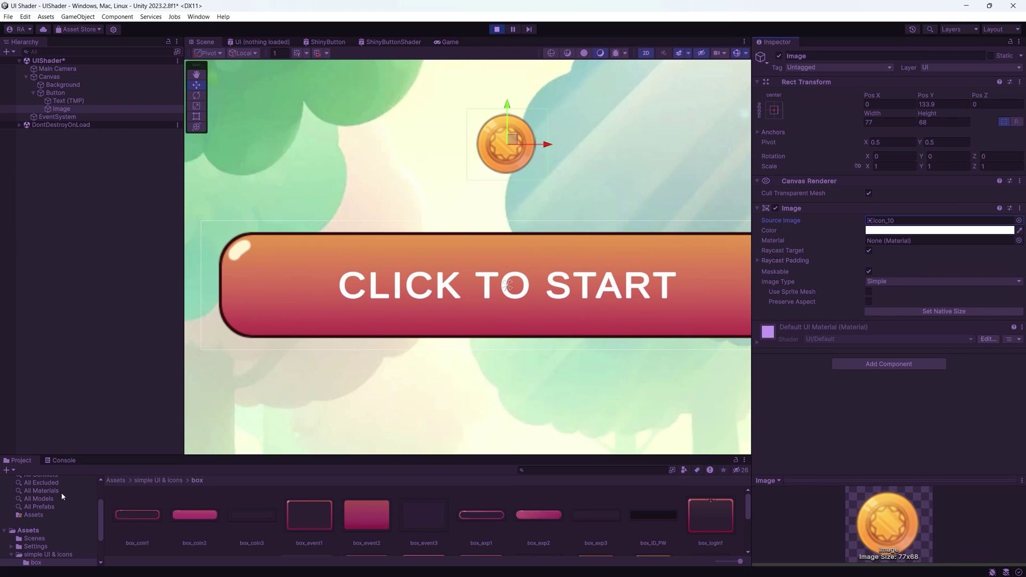
Step: Apply the ShinyBtnMat material from the Assets folder to the coin Image and view the effect in the Game view
click(44, 530)
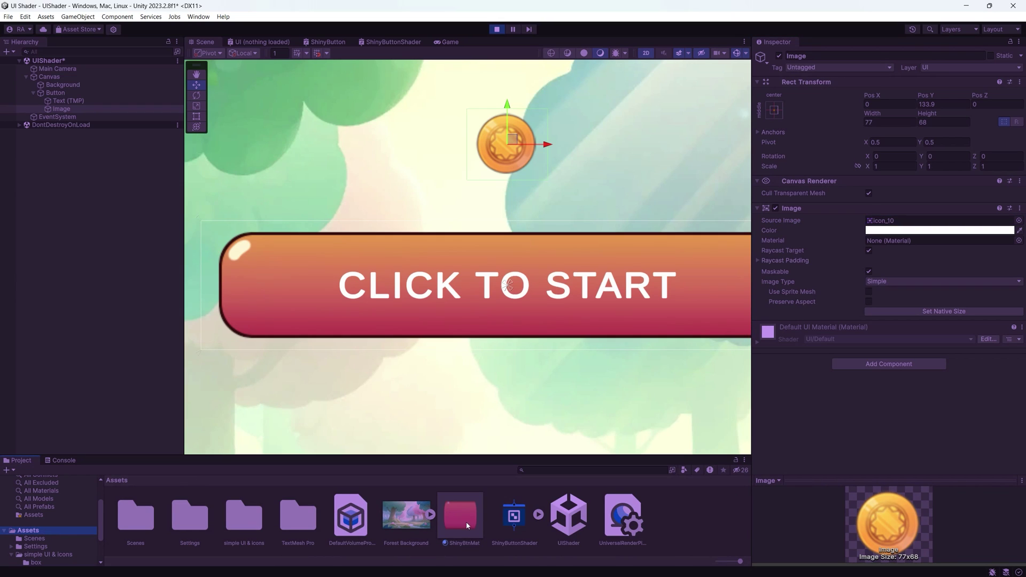
drag(479, 521, 857, 286)
drag(893, 241, 892, 241)
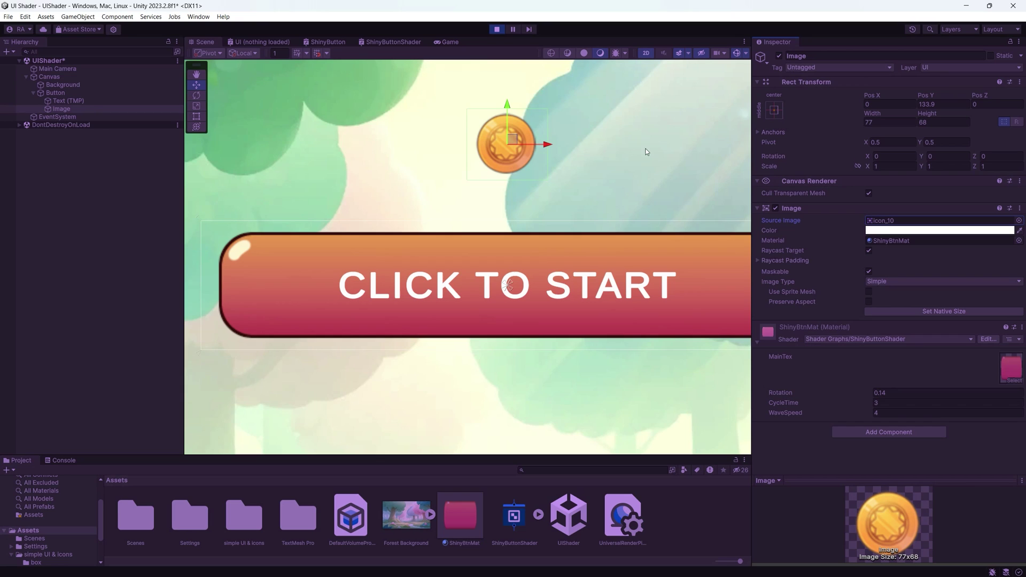
scroll(646, 151, down, 3)
click(596, 129)
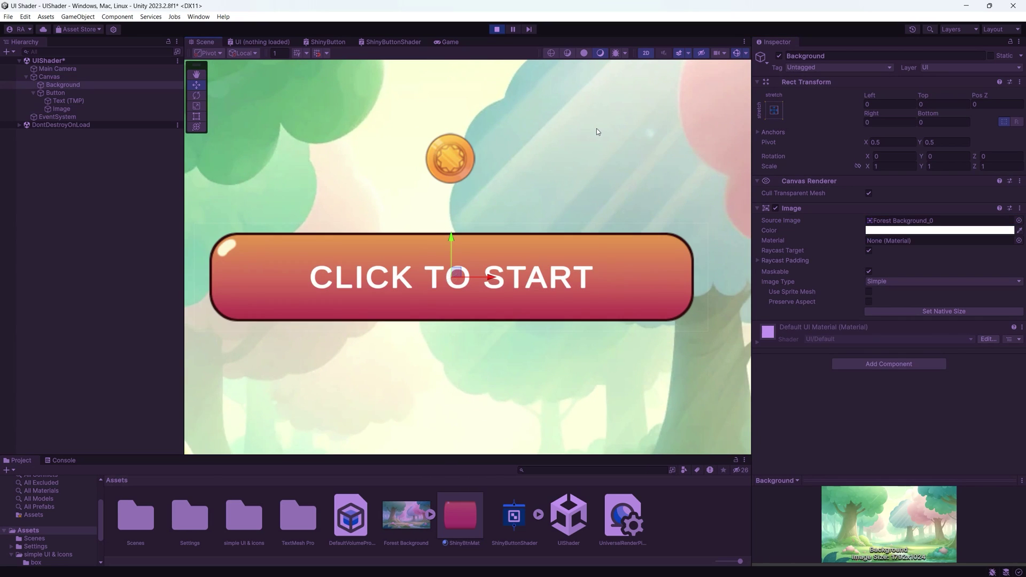
click(451, 43)
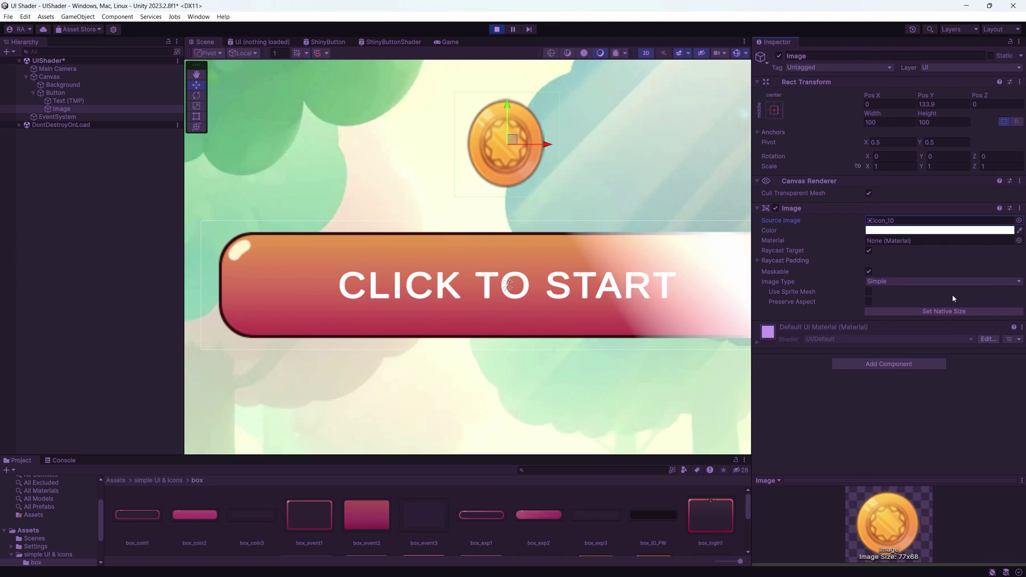
Step: Give the coin Image its native size and the ShinyBtnMat material, and show it with the button in the Game view
click(944, 311)
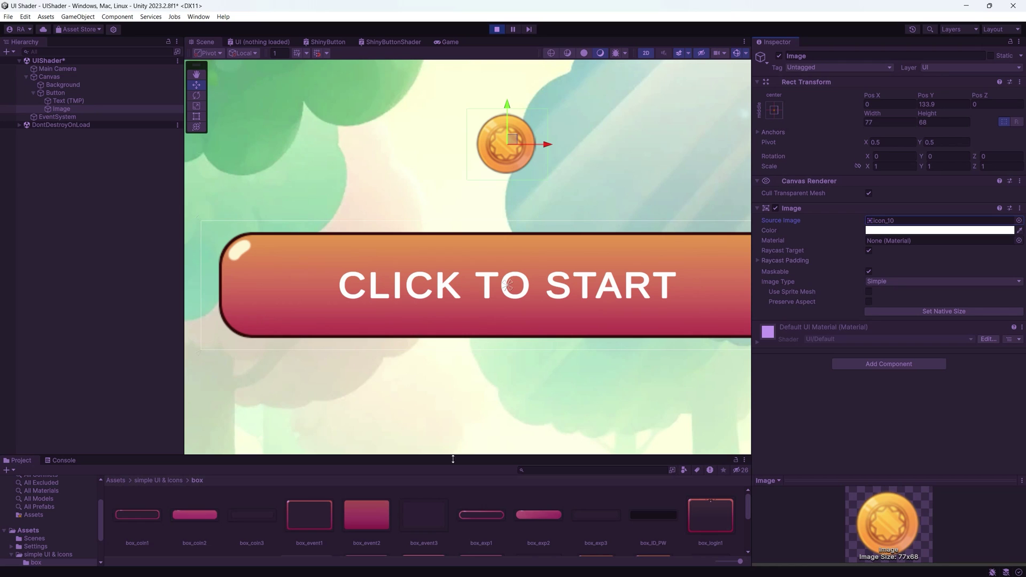
click(46, 530)
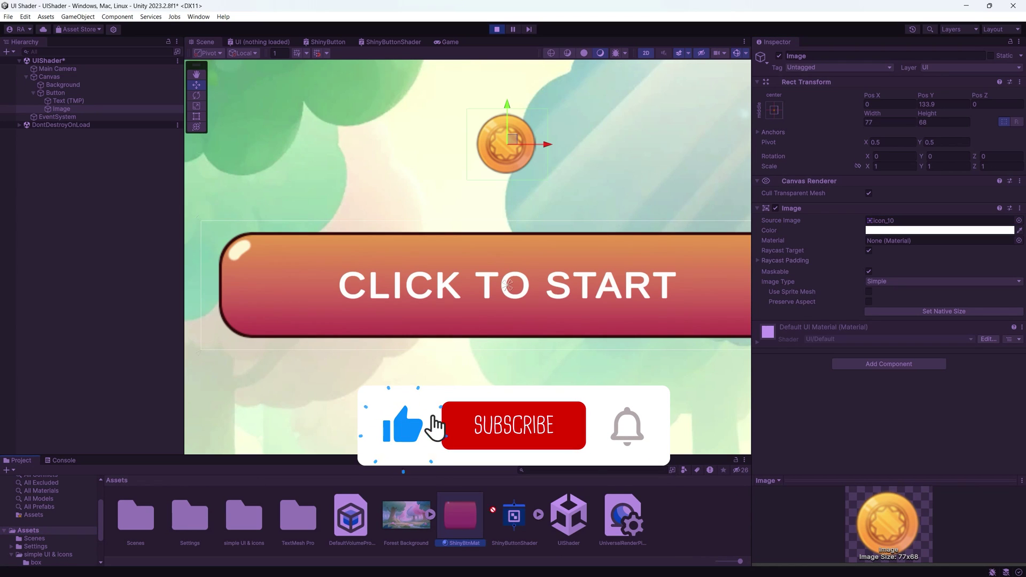
drag(460, 515, 891, 241)
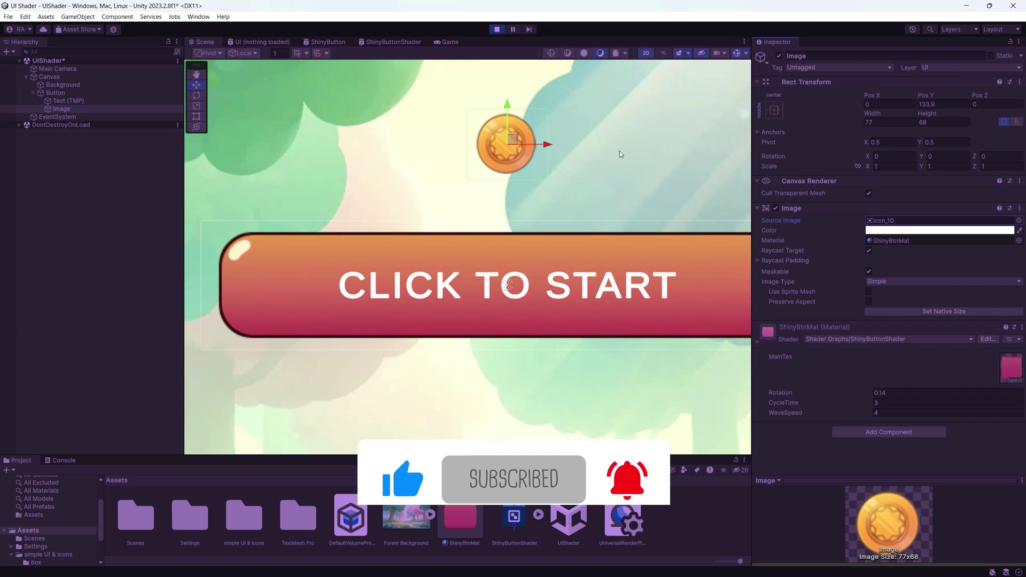
middle_drag(619, 151, 552, 165)
scroll(556, 165, down, 2)
click(598, 131)
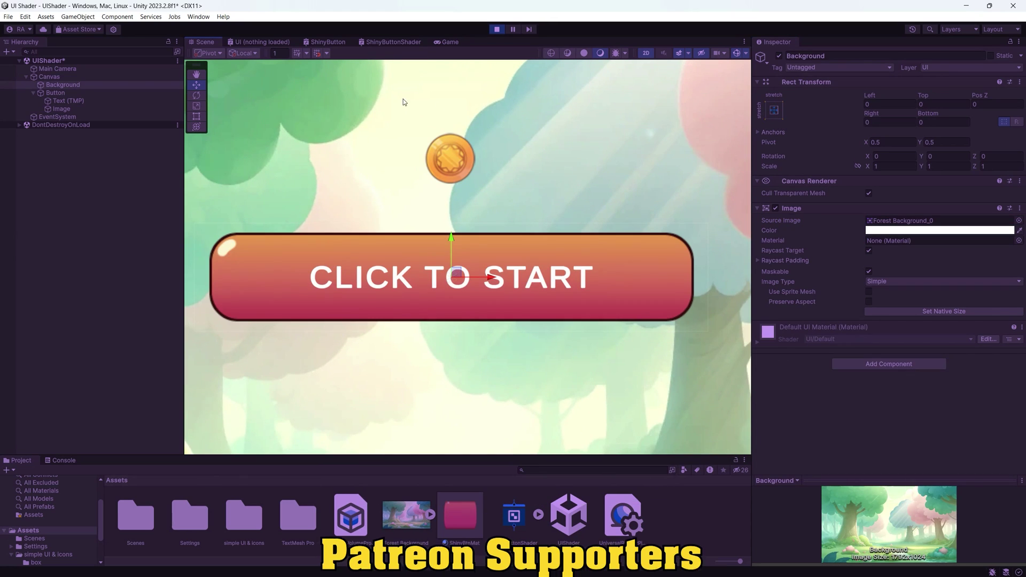
click(449, 42)
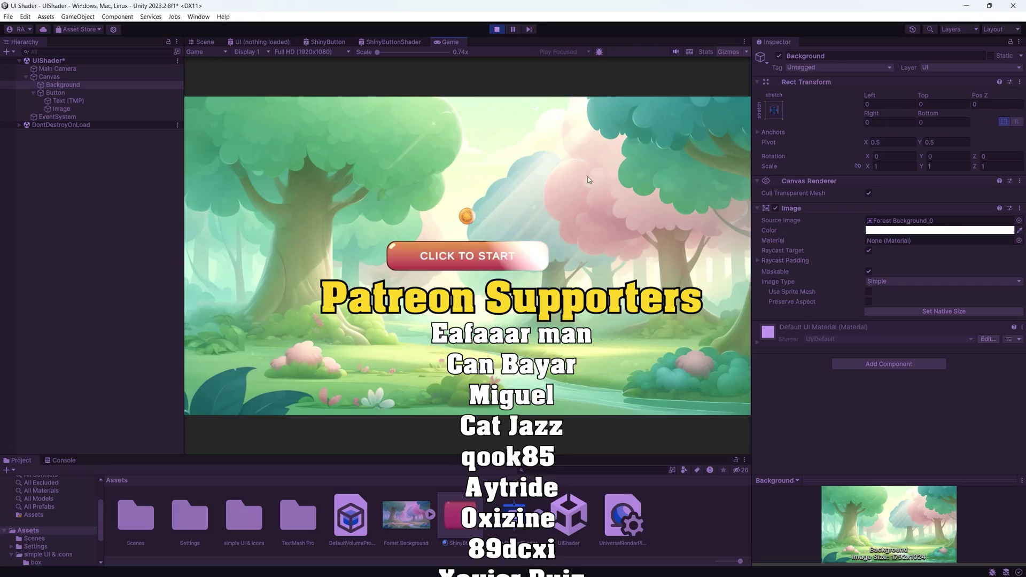
double_click(450, 41)
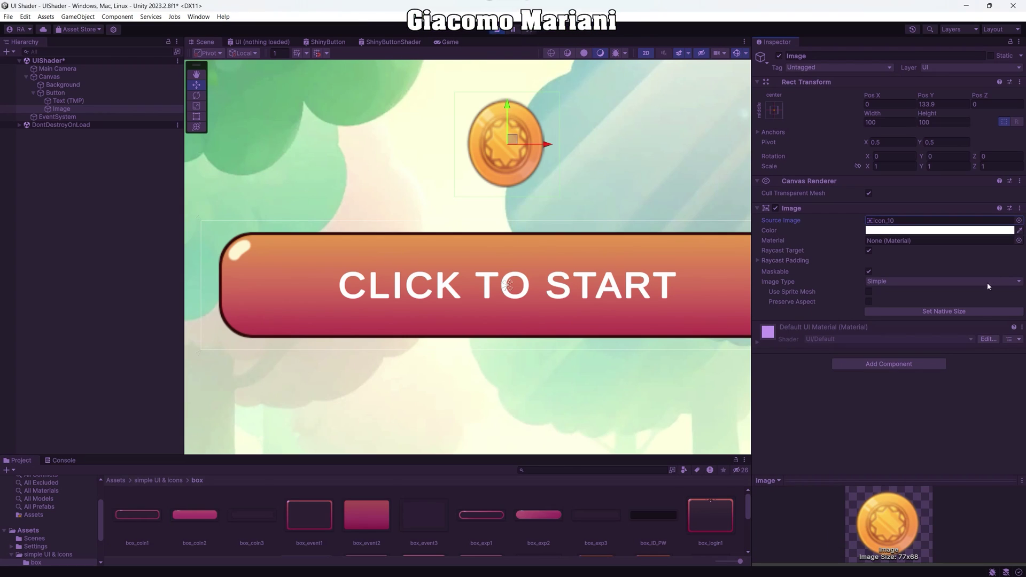
Step: Set the icon_10 Image to its native size
click(945, 312)
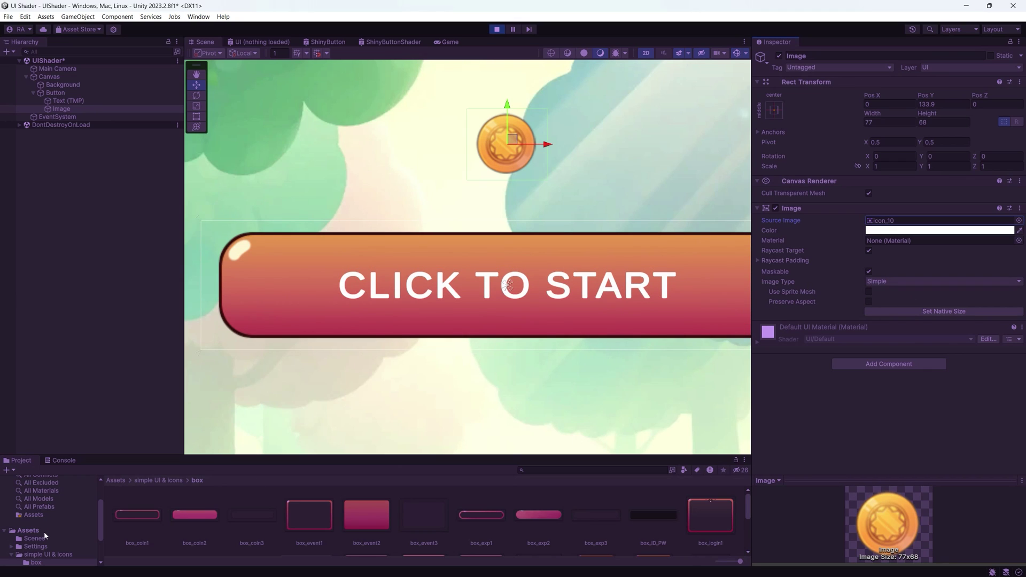
Step: Assign the ShinyBtnMat material from the Assets folder to the coin Image's Material property
click(43, 531)
drag(475, 523, 848, 298)
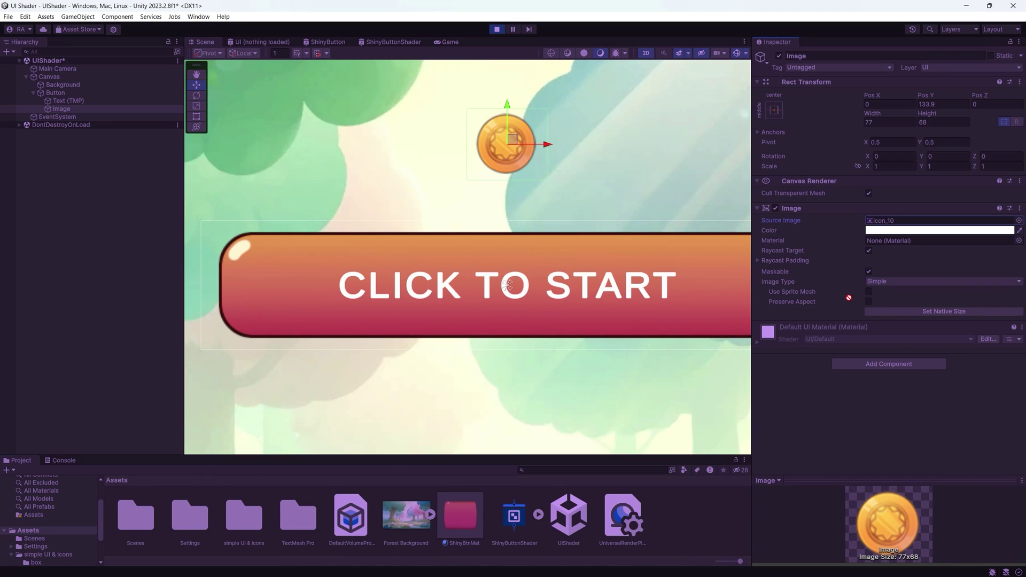
drag(893, 241, 894, 241)
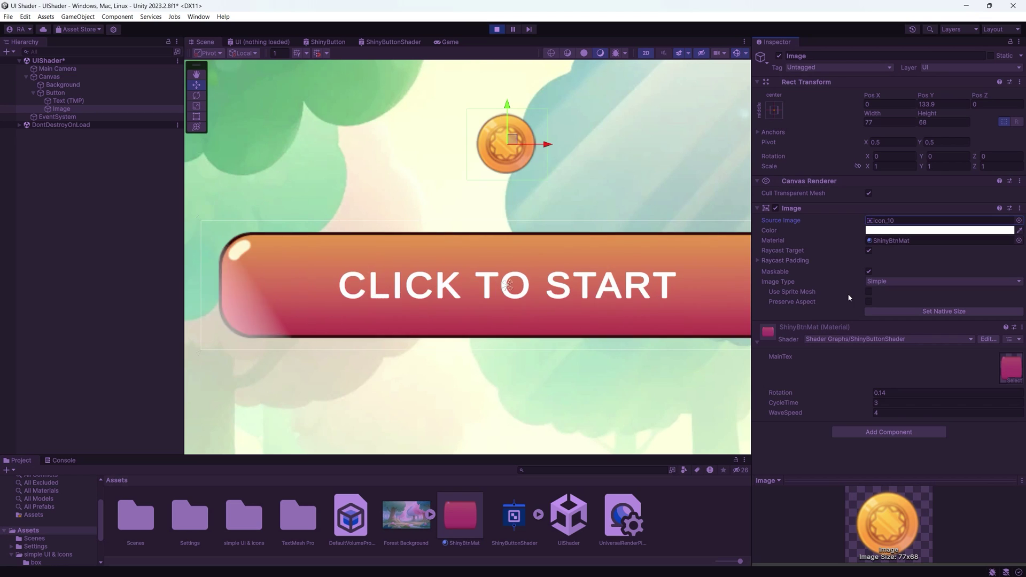
Step: Examine the shine on the coin and button in the scene, and in the Game view maximized to fill the editor
scroll(623, 148, down, 4)
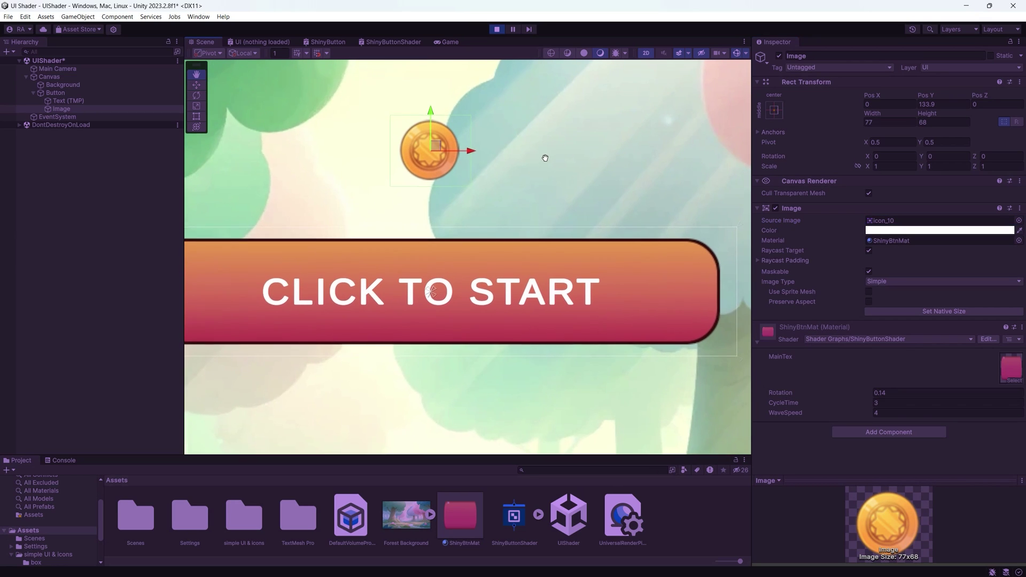
click(597, 131)
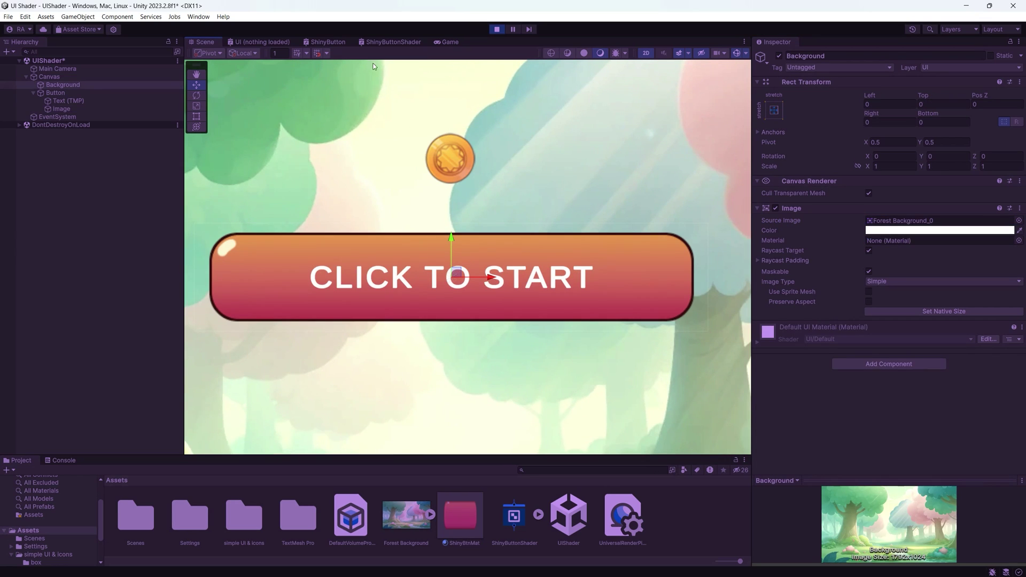
click(450, 43)
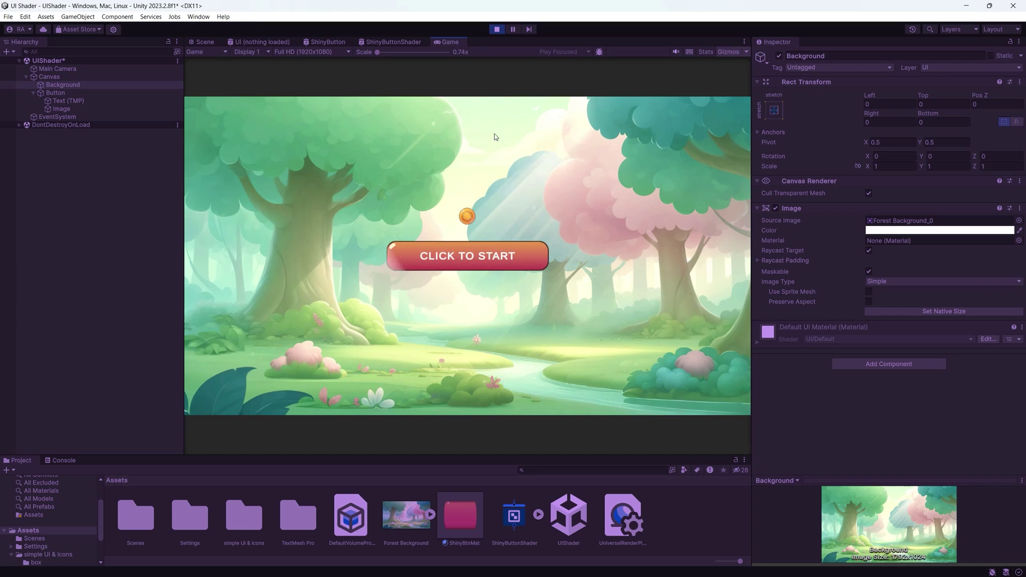
double_click(450, 42)
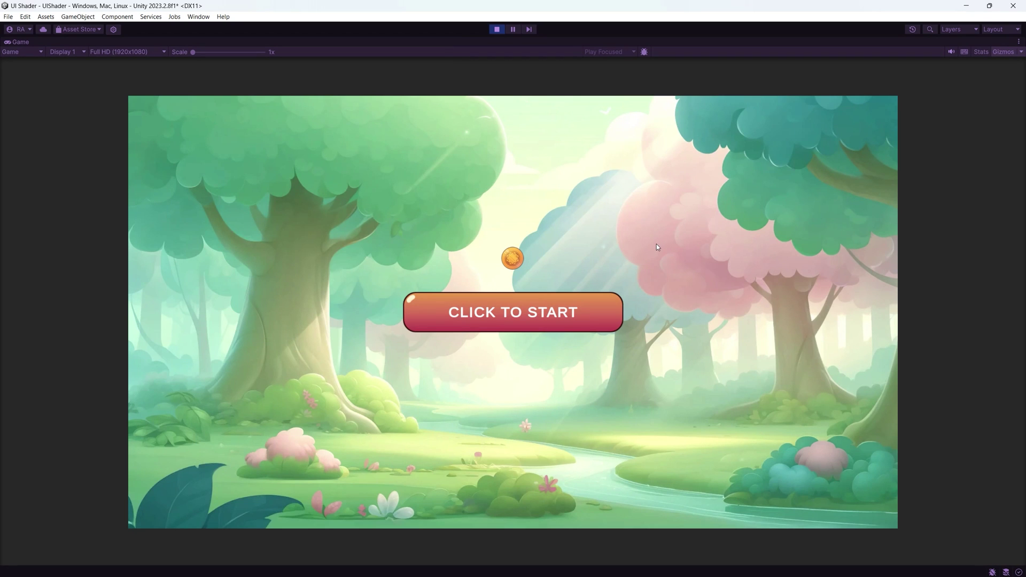